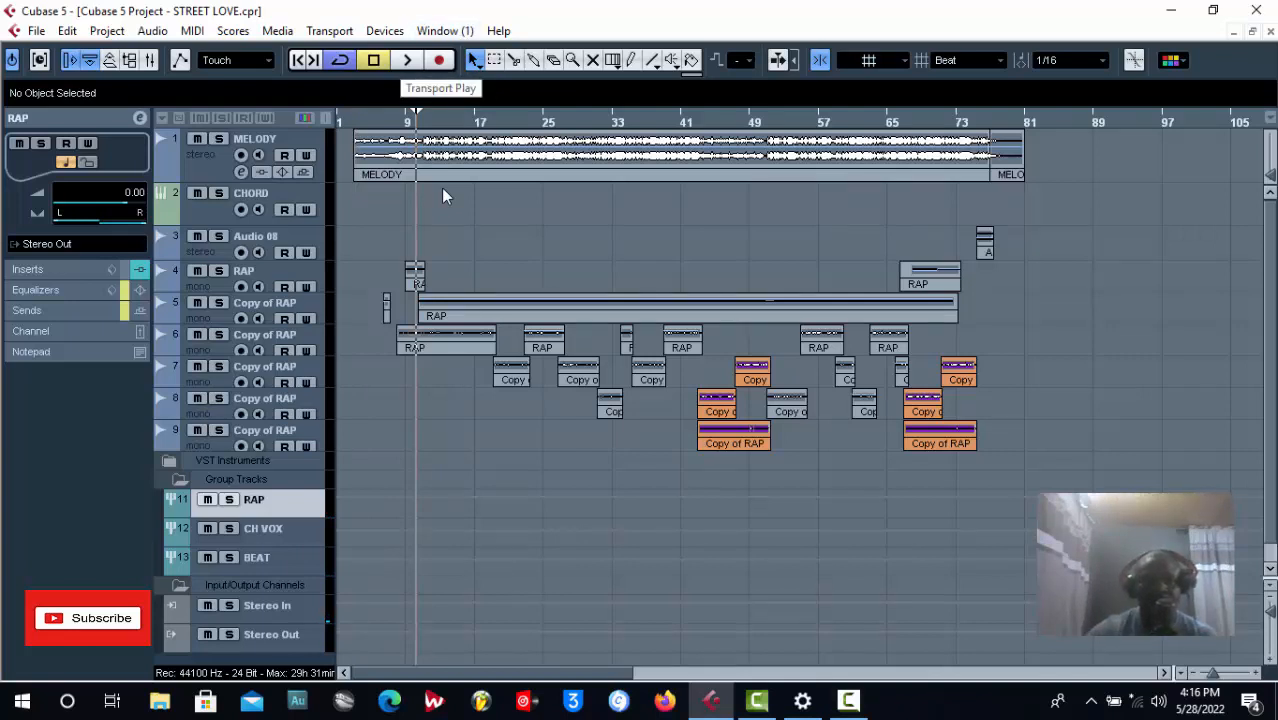
# Play the full arrangement from about bar 10 and stop just before the highlighted clips at bar 43
pyautogui.press('space')
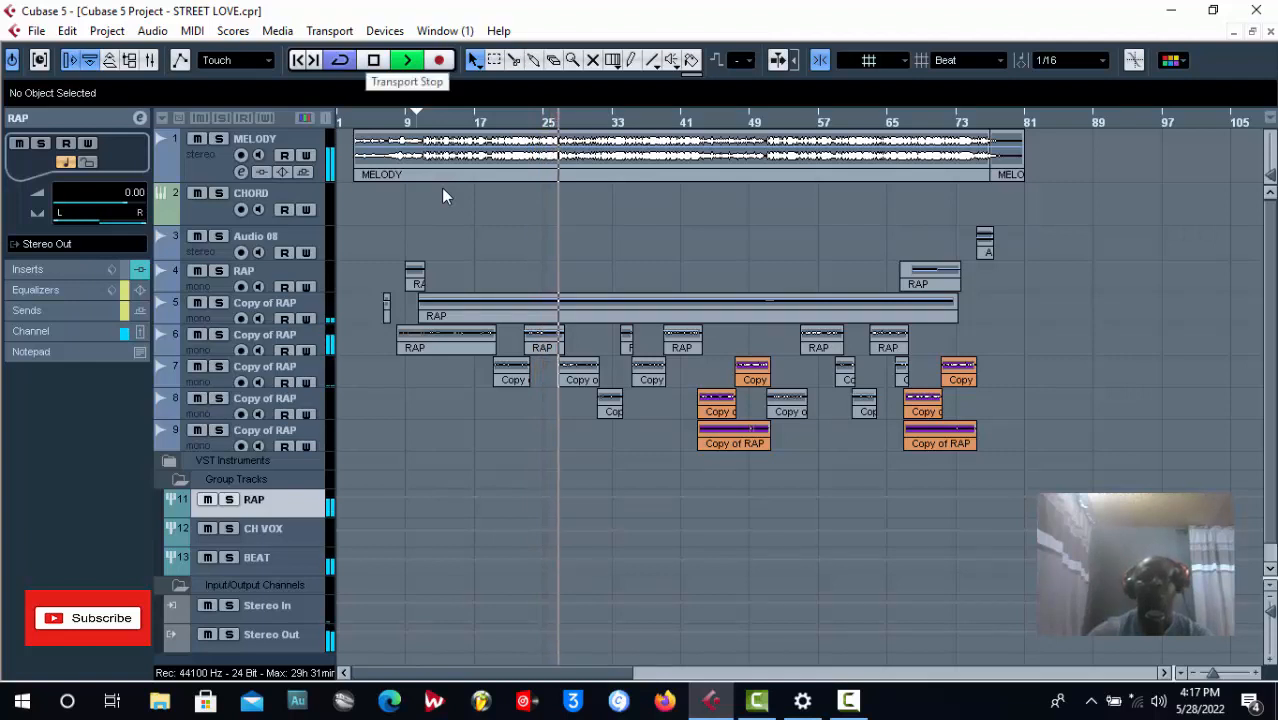
pyautogui.press('space')
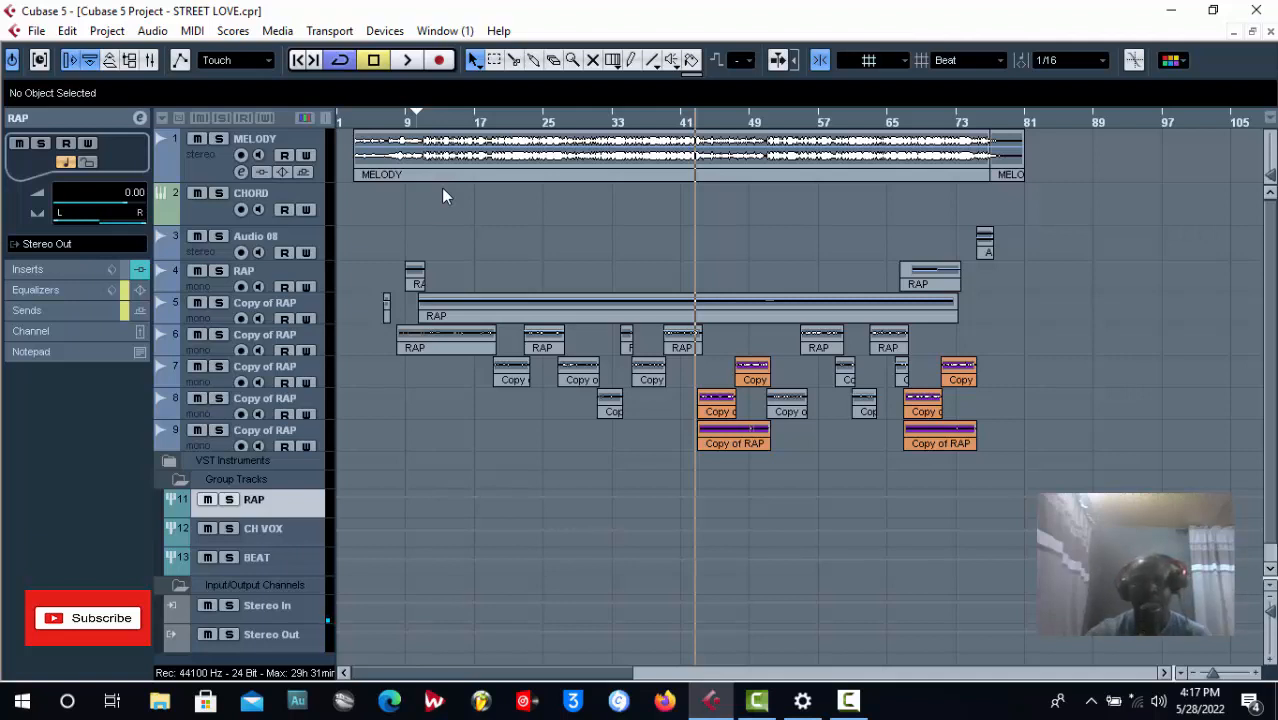
# Play the section with the highlighted clips from bar 43 to about bar 53, and return the playhead to bar 43
pyautogui.press('h')
pyautogui.press('h')
pyautogui.press('h')
pyautogui.press('h')
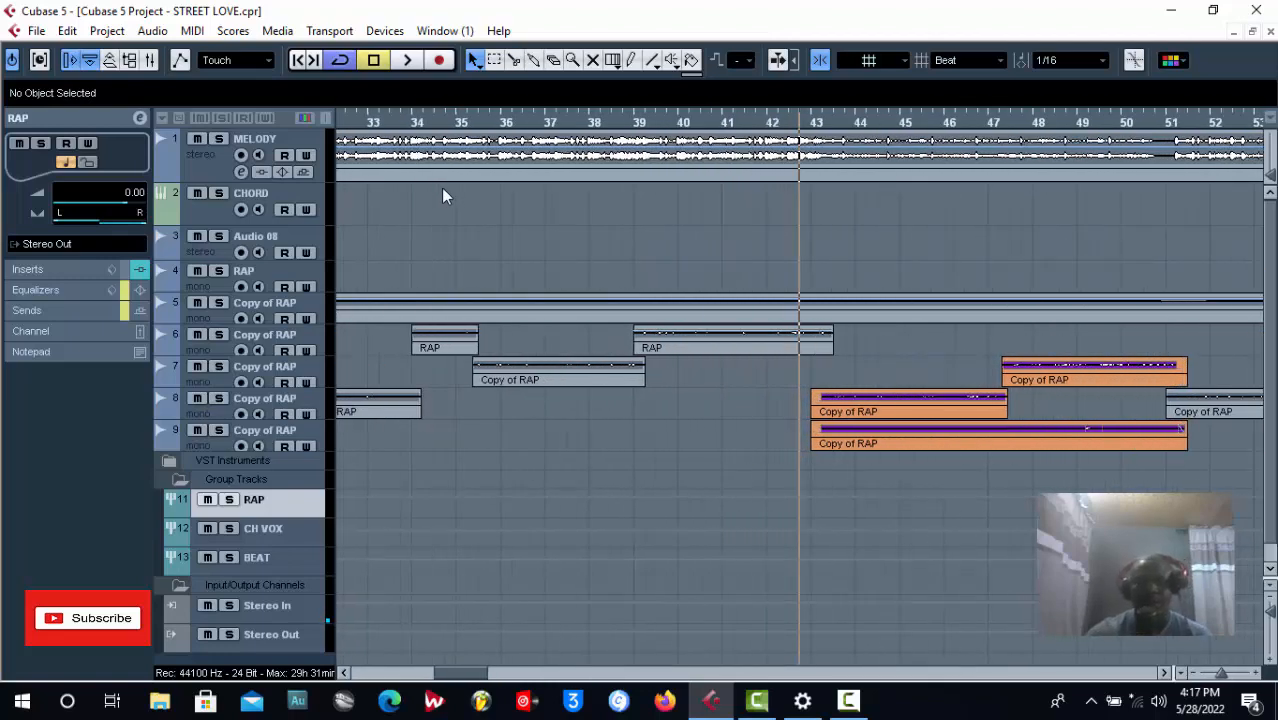
pyautogui.press('Up')
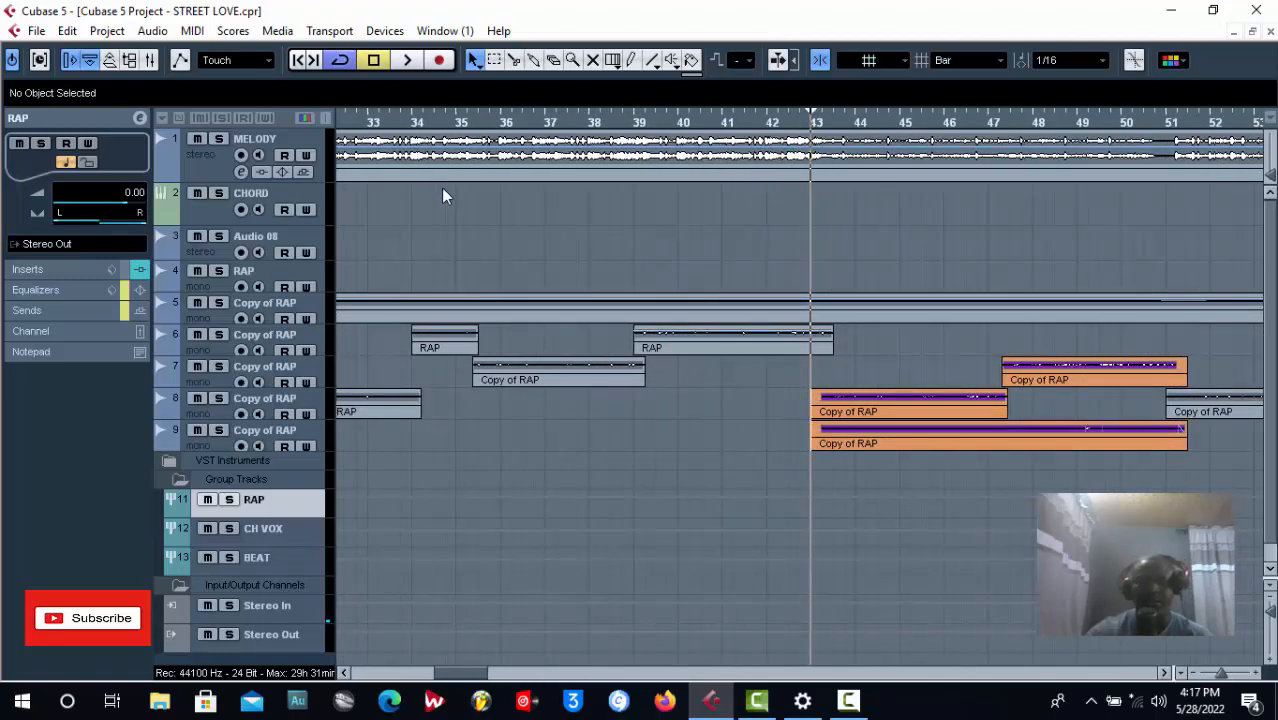
pyautogui.press('space')
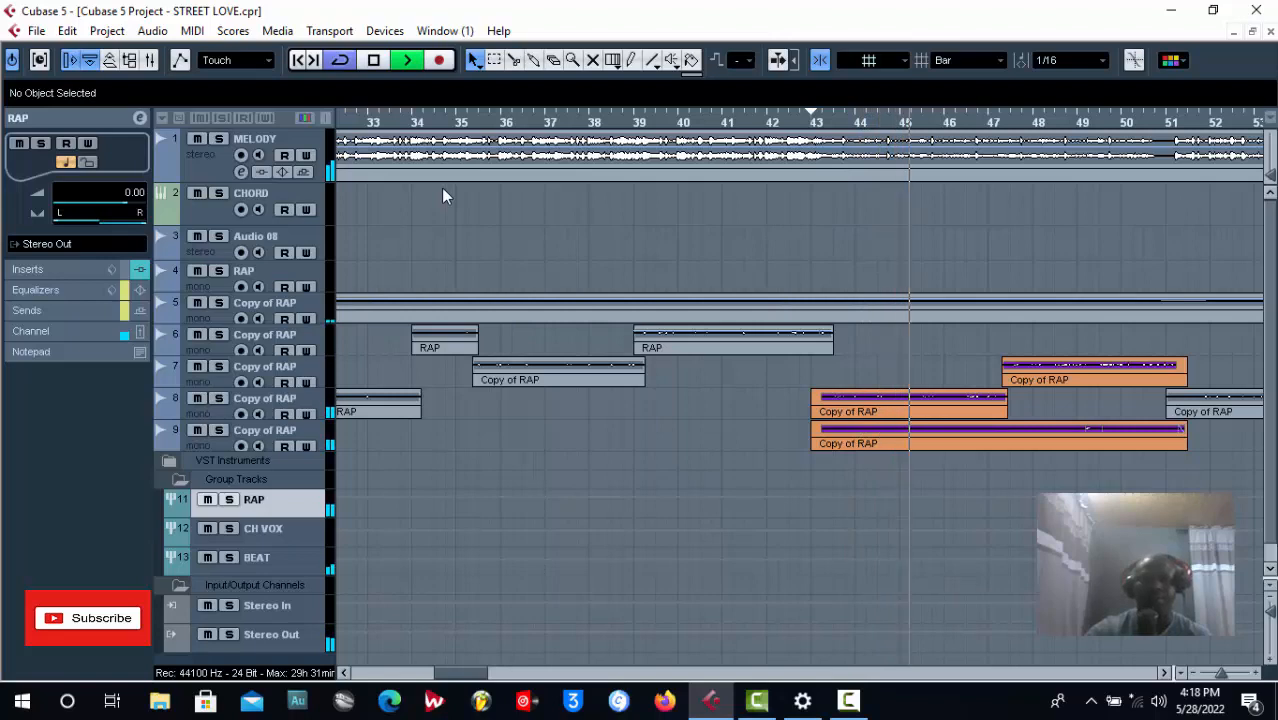
pyautogui.press('g')
pyautogui.press('g')
pyautogui.press('g')
pyautogui.press('g')
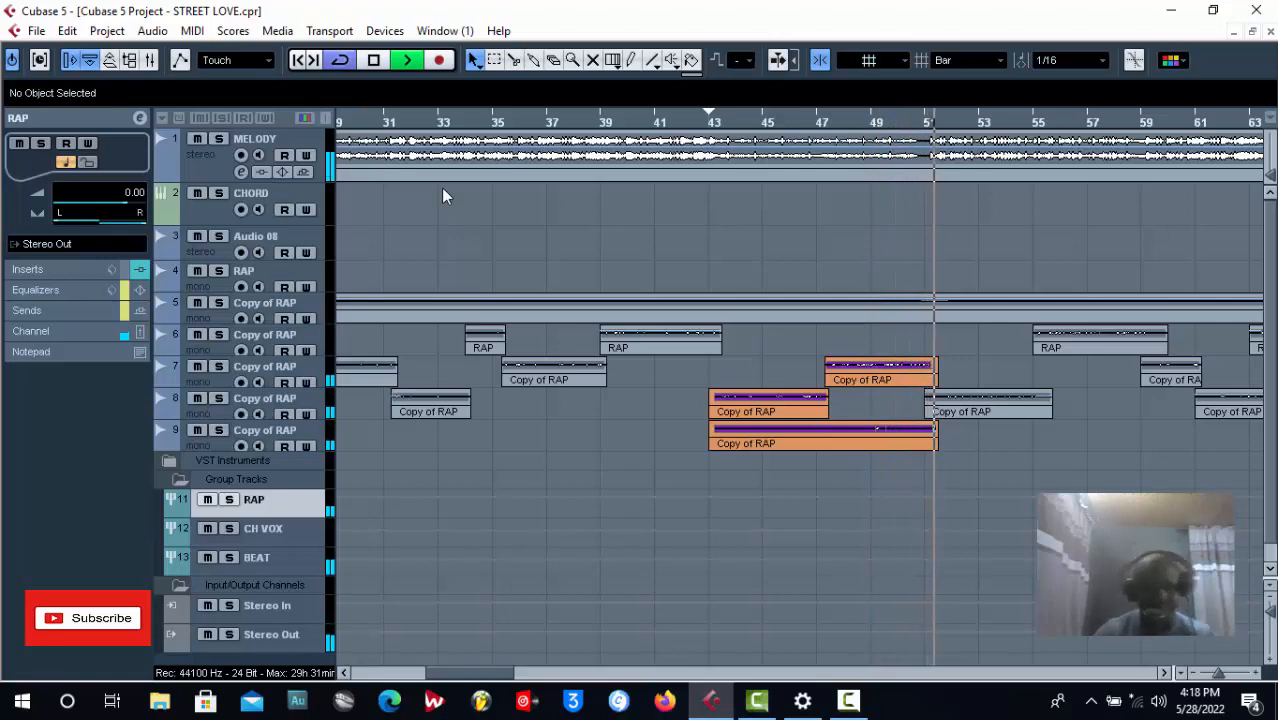
pyautogui.press('g')
pyautogui.press('g')
pyautogui.press('g')
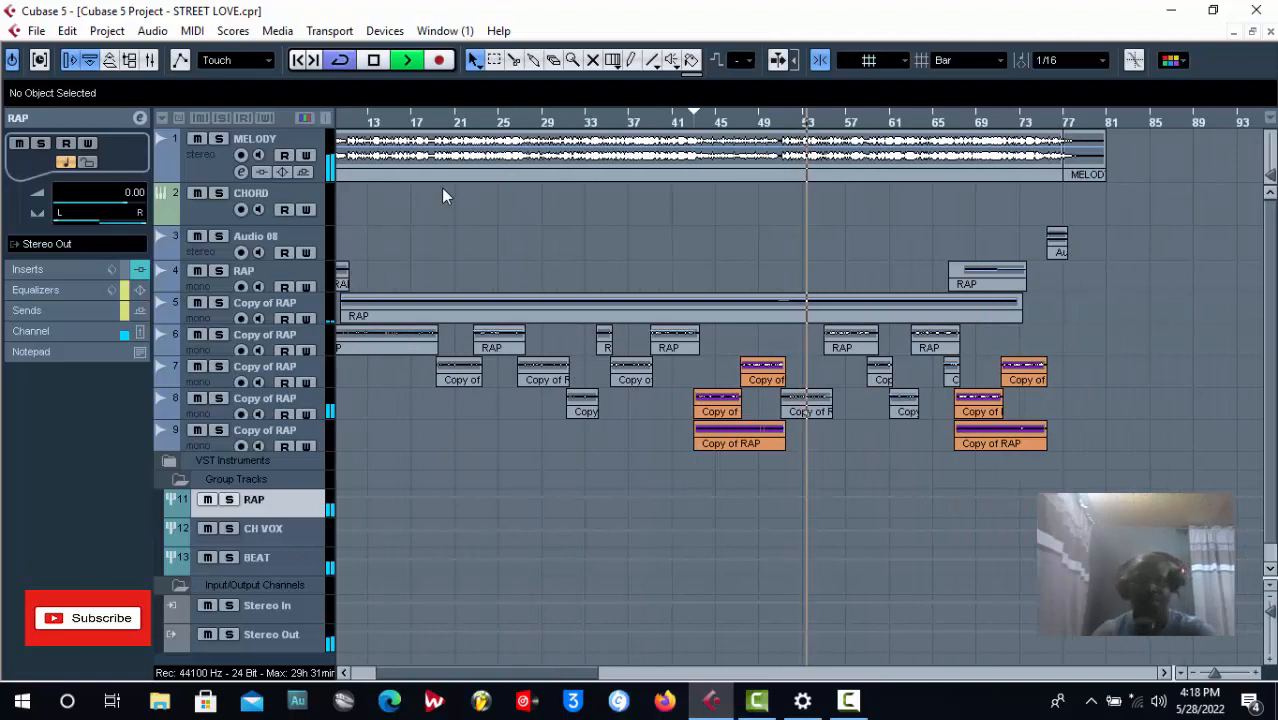
pyautogui.press('space')
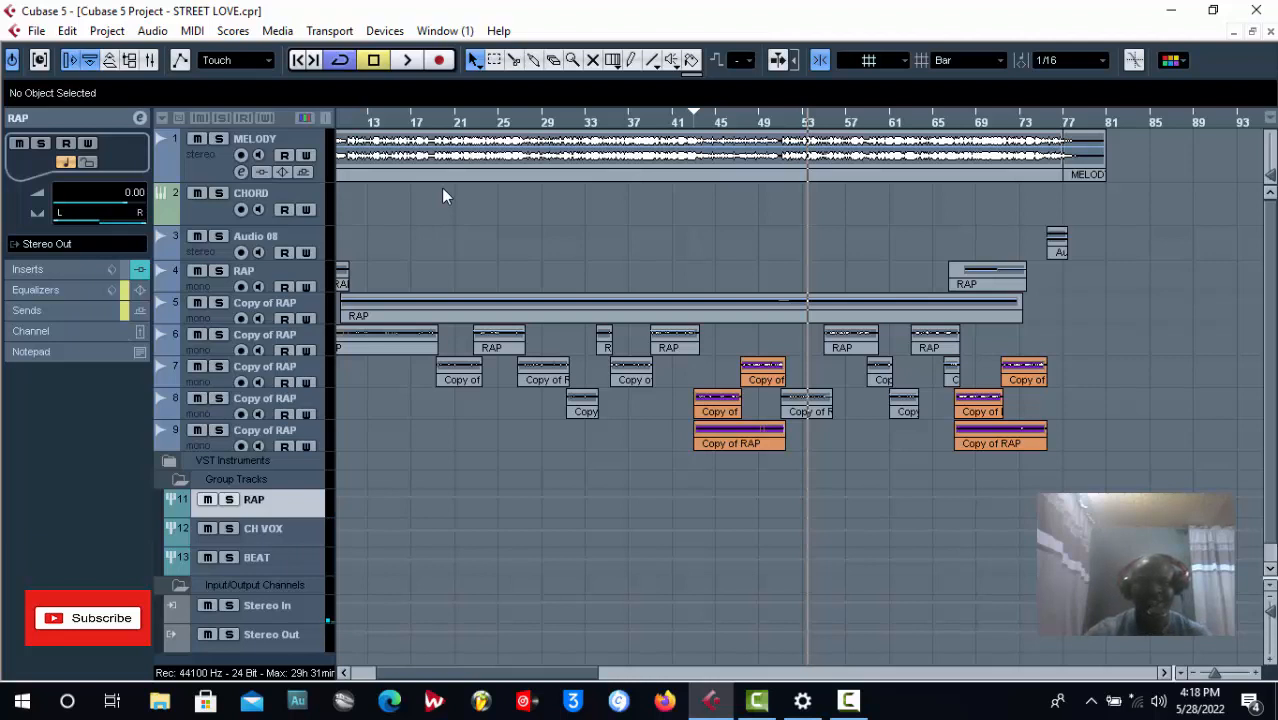
pyautogui.press('KP_1')
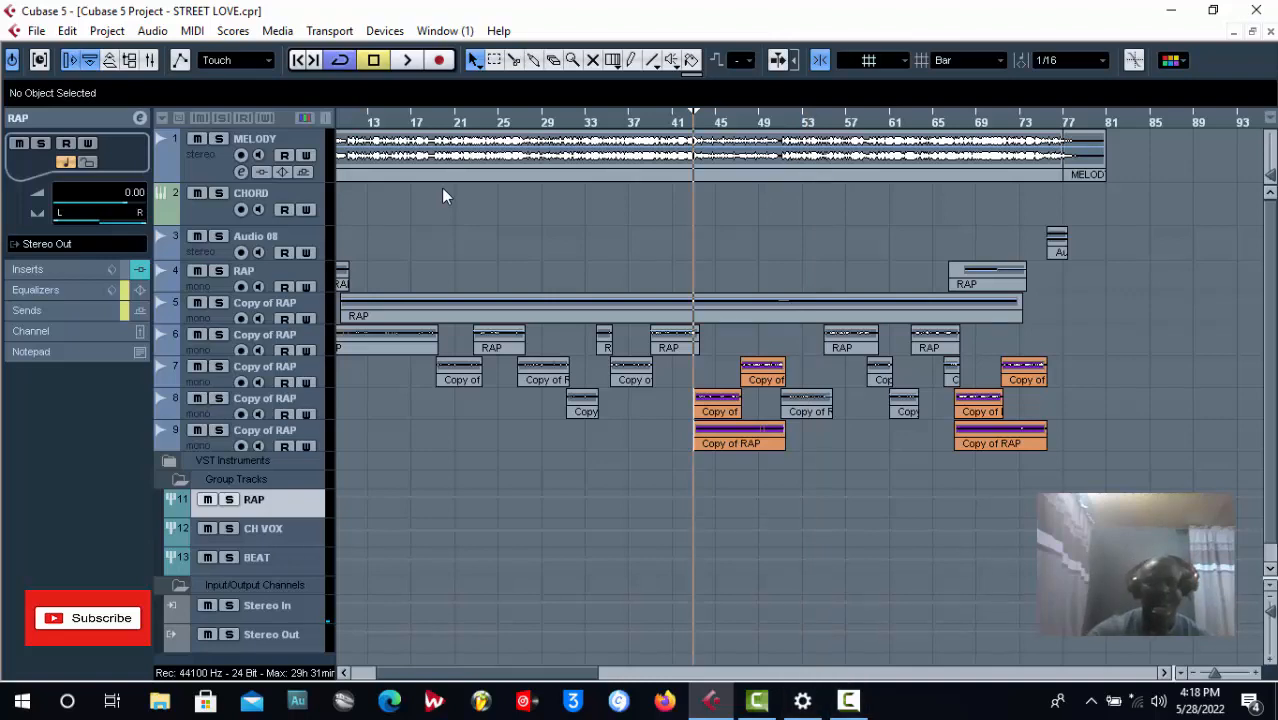
pyautogui.press('g')
pyautogui.press('g')
pyautogui.press('g')
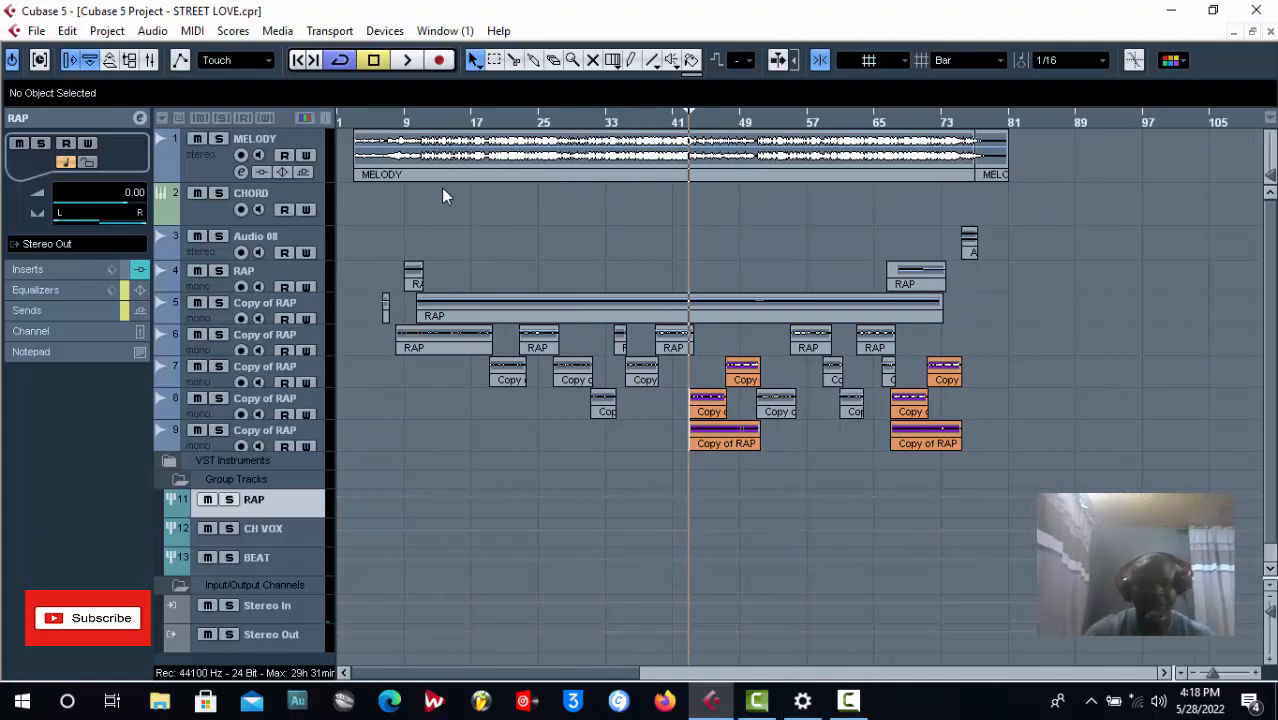
# Examine the NS1 Mono and DeEsser inserts in the channel settings of the Copy of RAP track 6
pyautogui.press('Up')
pyautogui.press('Up')
pyautogui.press('Up')
pyautogui.press('Up')
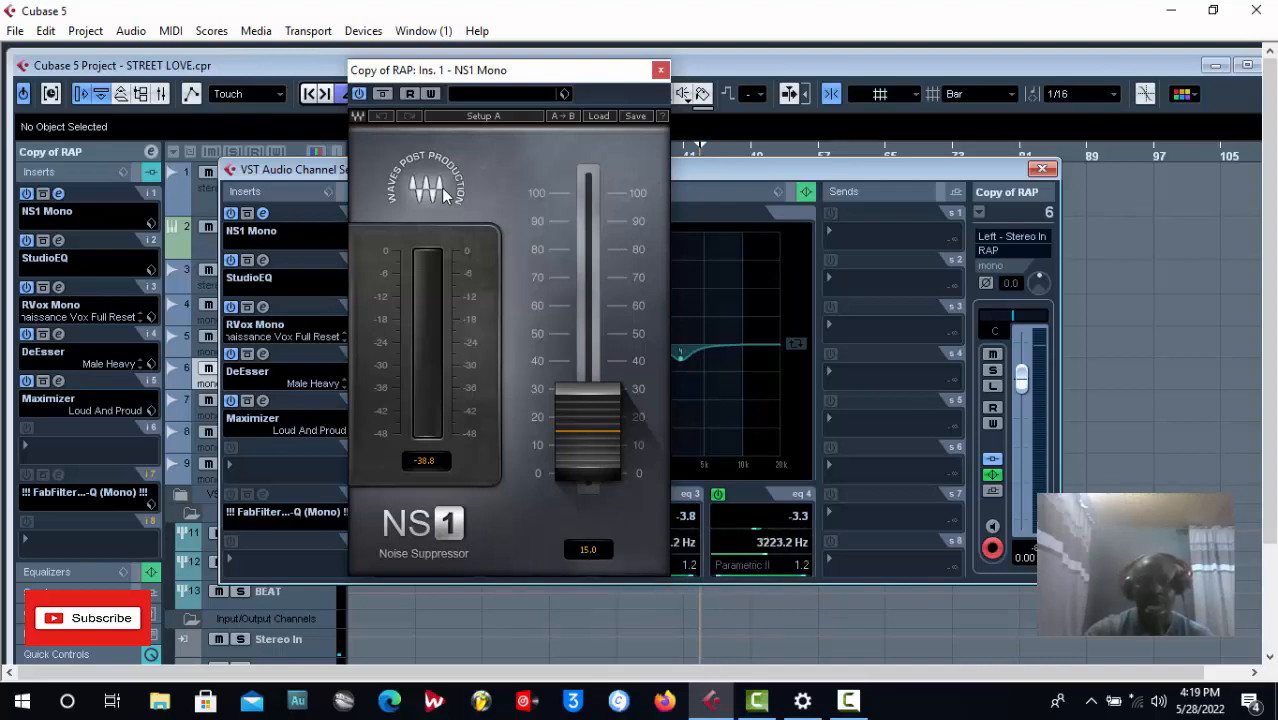
pyautogui.press('Escape')
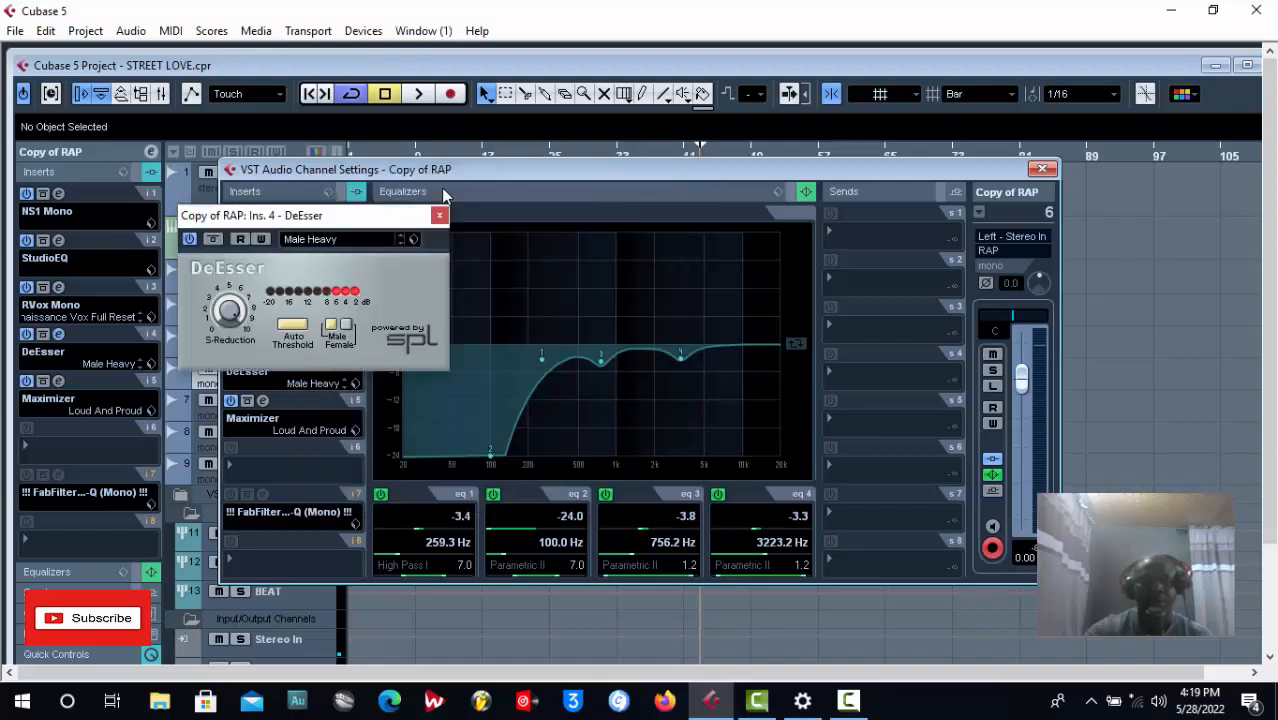
pyautogui.moveTo(404, 217); pyautogui.dragTo(716, 141)
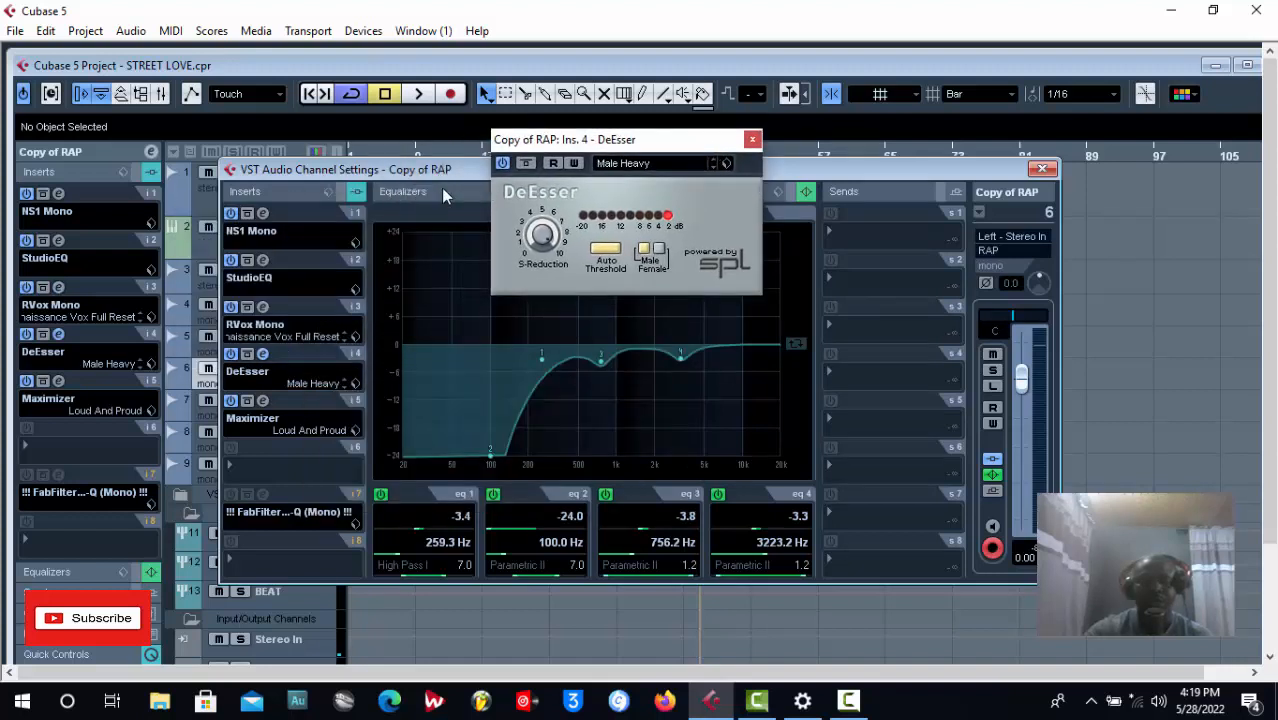
pyautogui.press('Escape')
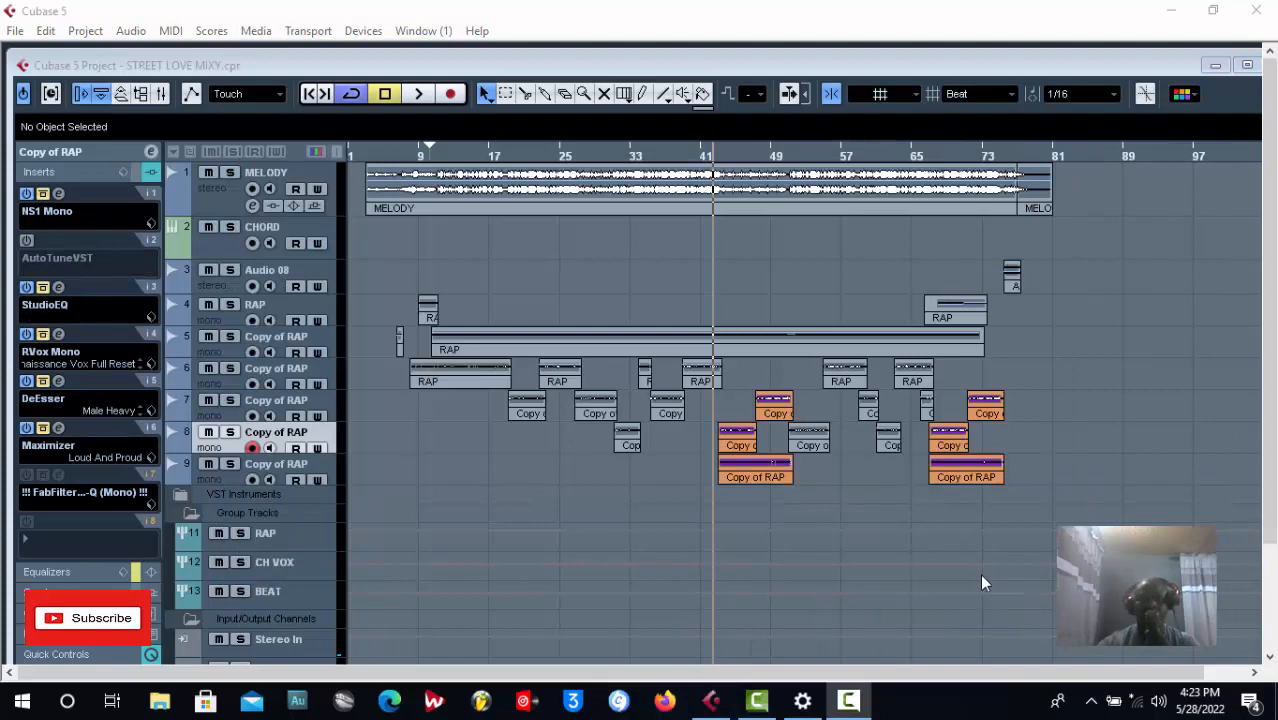
# Paste the copied channel settings onto the Copy of RAP track 8
pyautogui.doubleClick(983, 66)
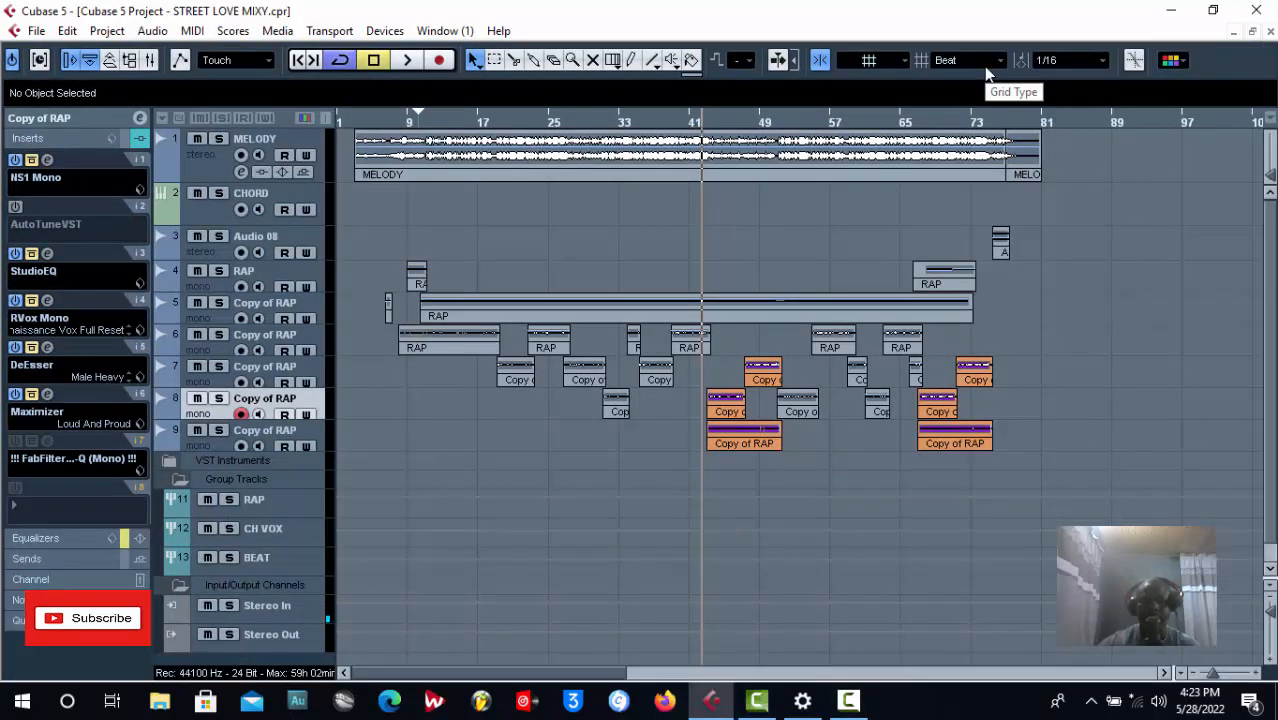
pyautogui.click(308, 371)
pyautogui.click(312, 404)
pyautogui.click(308, 378)
pyautogui.click(316, 404)
pyautogui.click(140, 119)
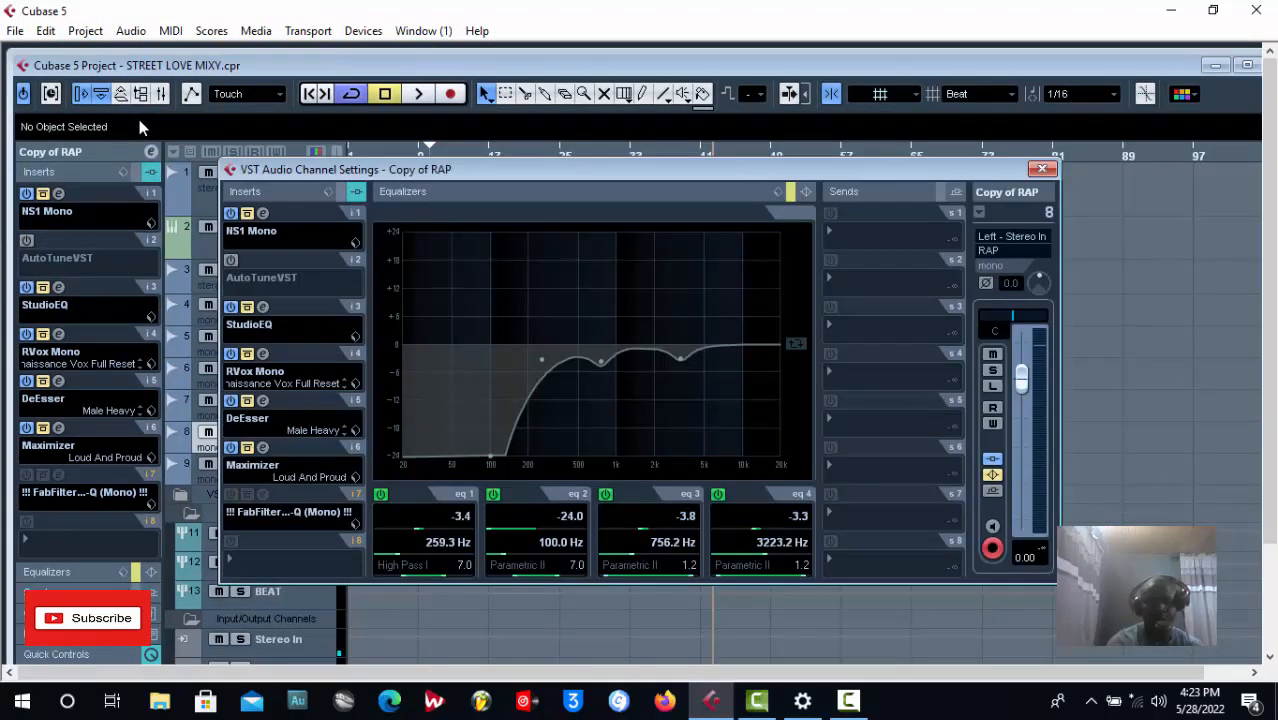
pyautogui.hotkey('ctrl', 'v')
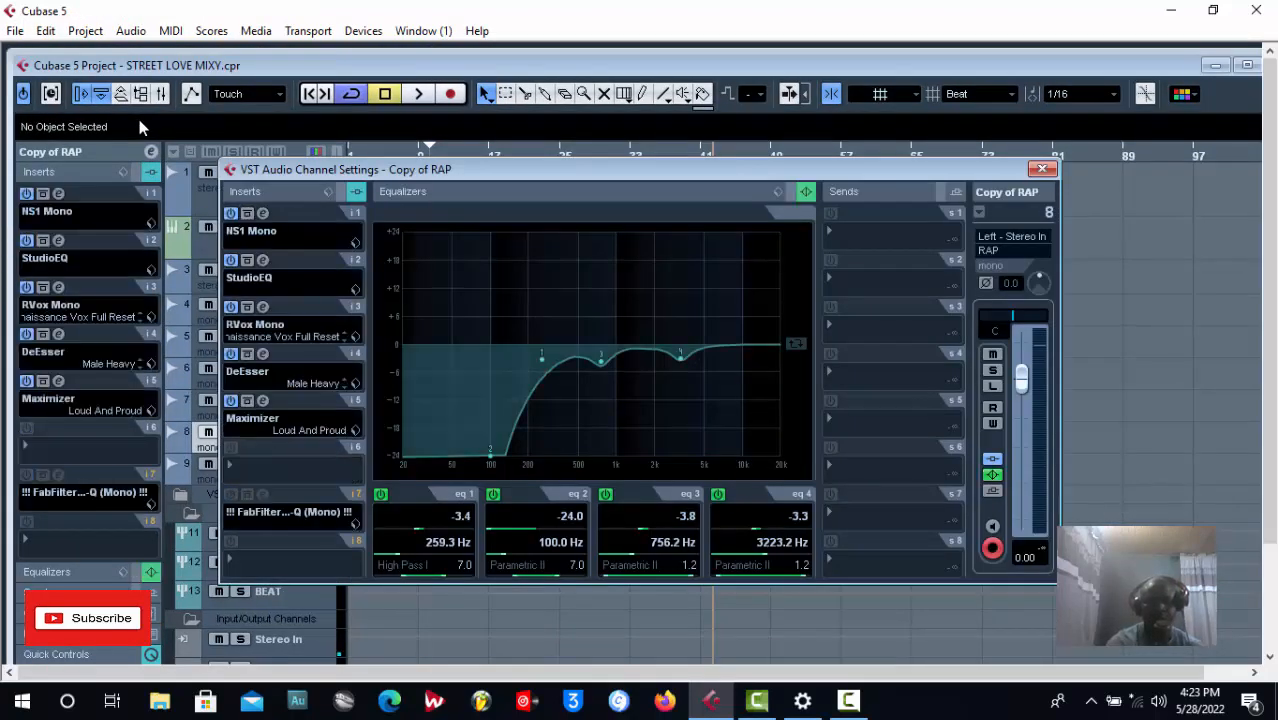
pyautogui.click(1042, 168)
# Paste the copied channel settings onto the Copy of RAP track 7
pyautogui.click(288, 402)
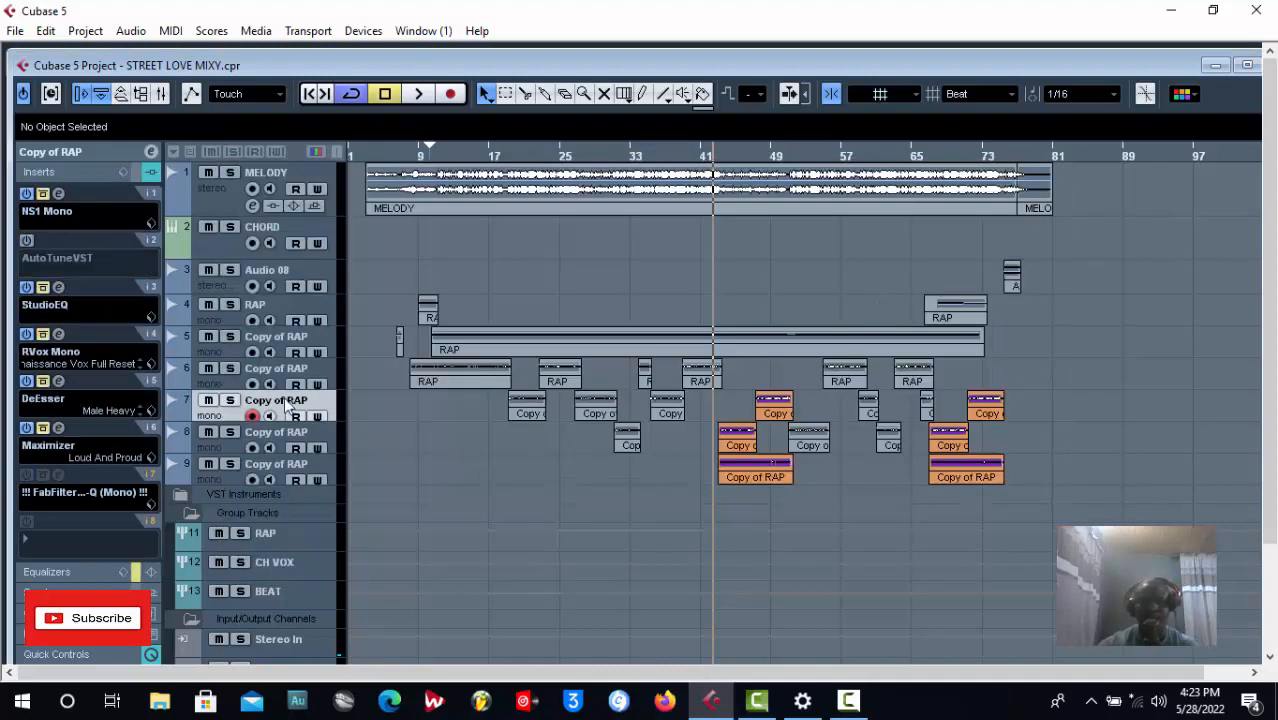
pyautogui.click(151, 155)
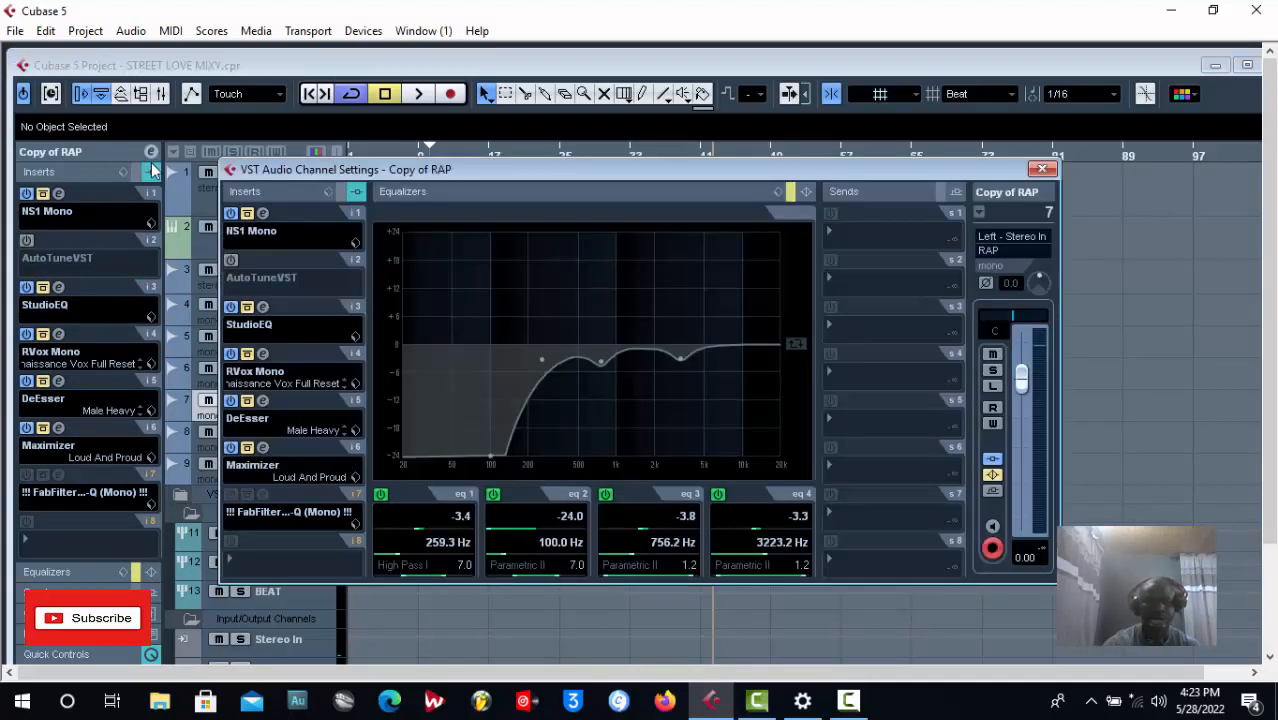
pyautogui.hotkey('ctrl', 'v')
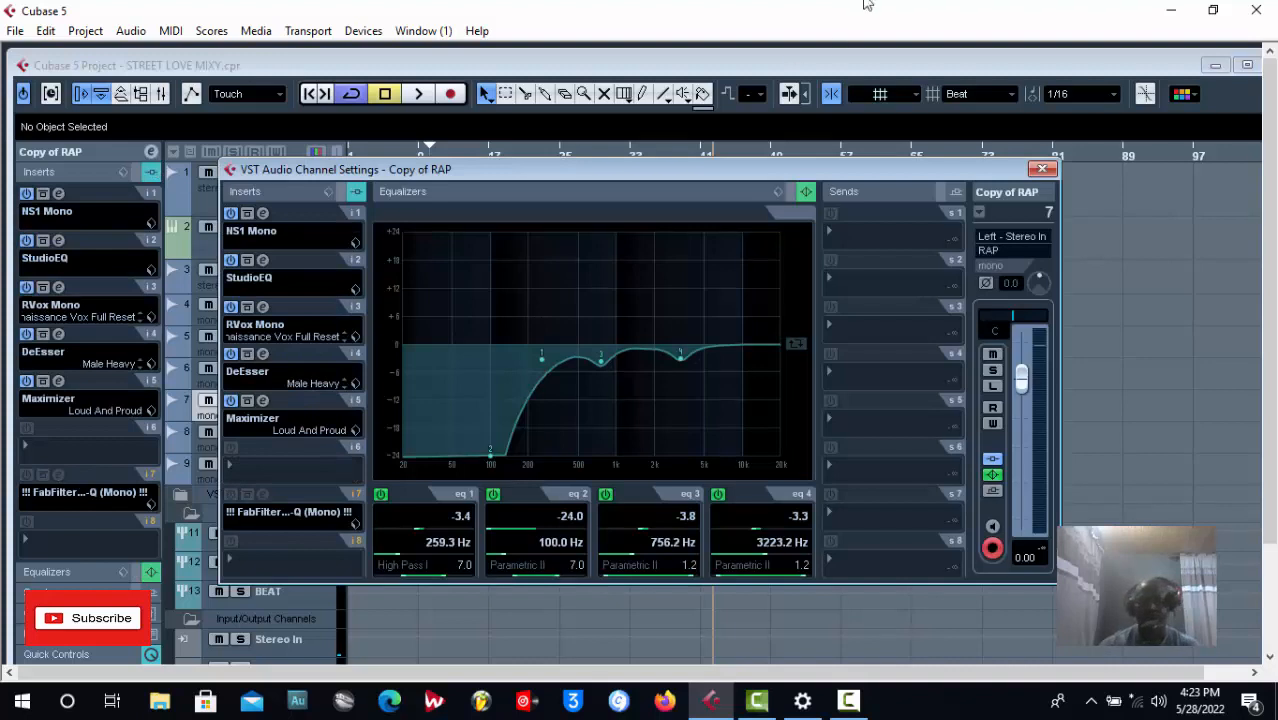
pyautogui.click(1042, 168)
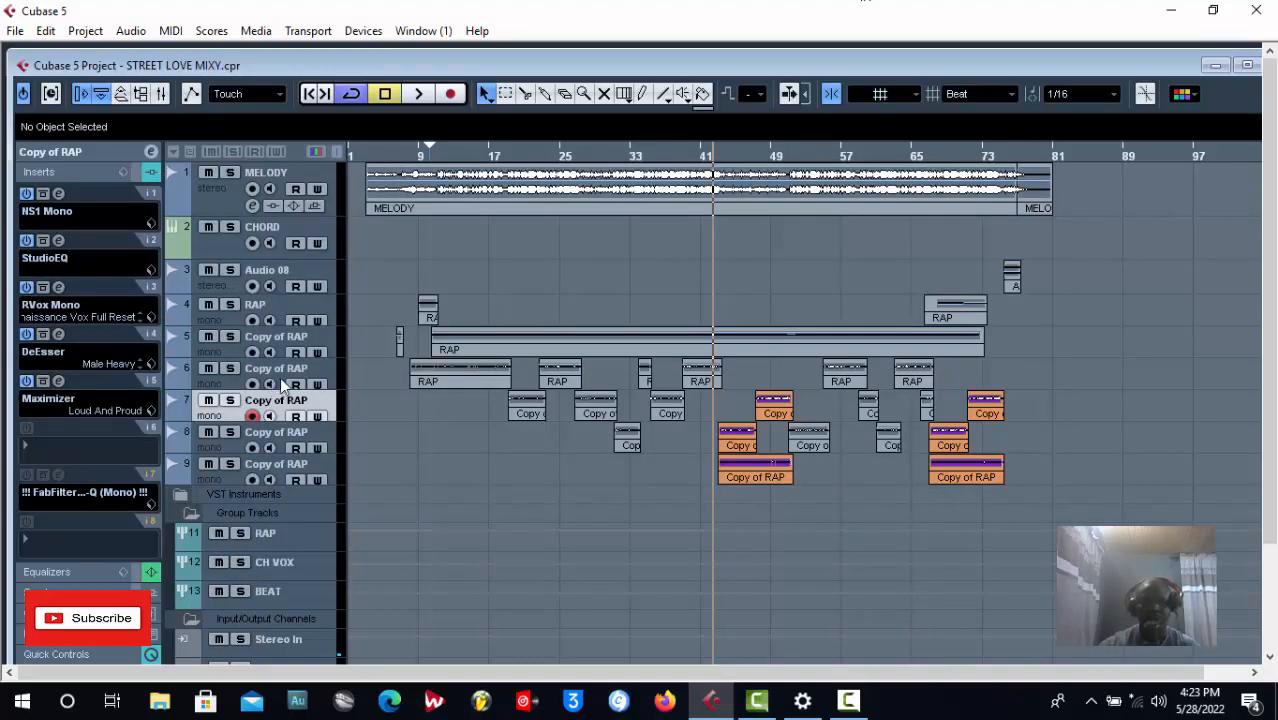
# Check the channel settings of the Copy of RAP track 6
pyautogui.click(300, 373)
pyautogui.click(152, 153)
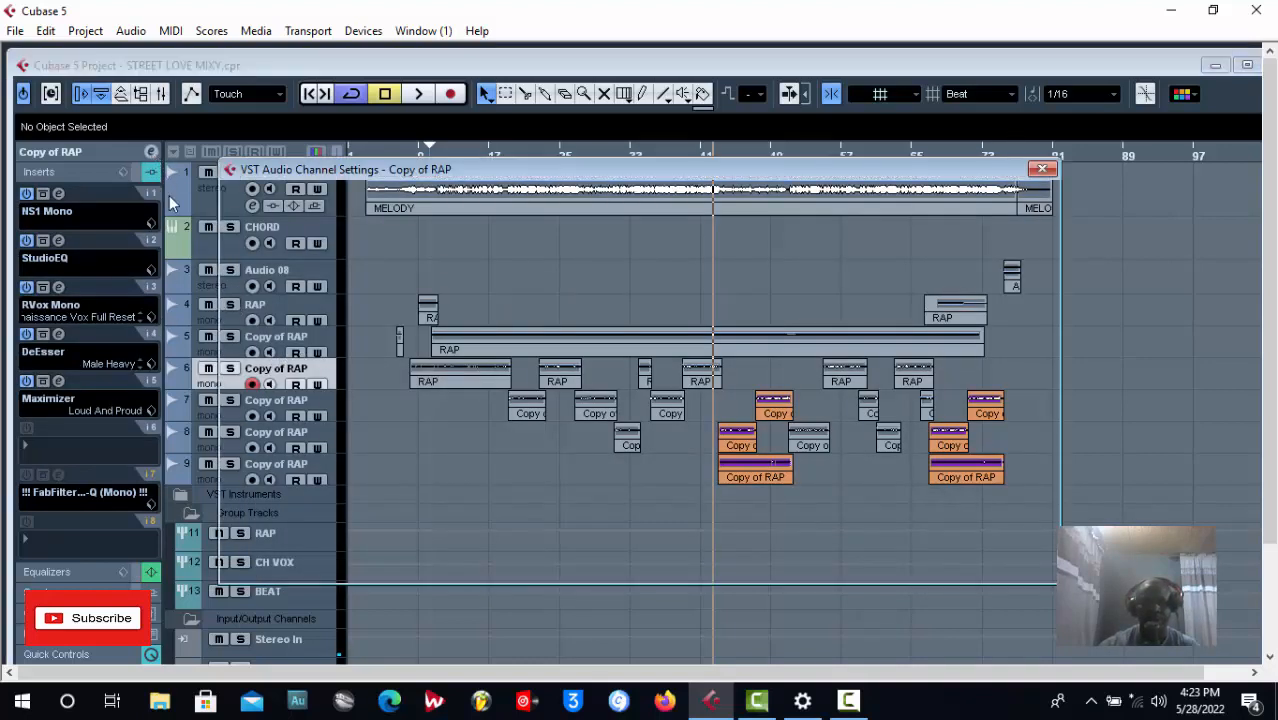
pyautogui.click(1042, 168)
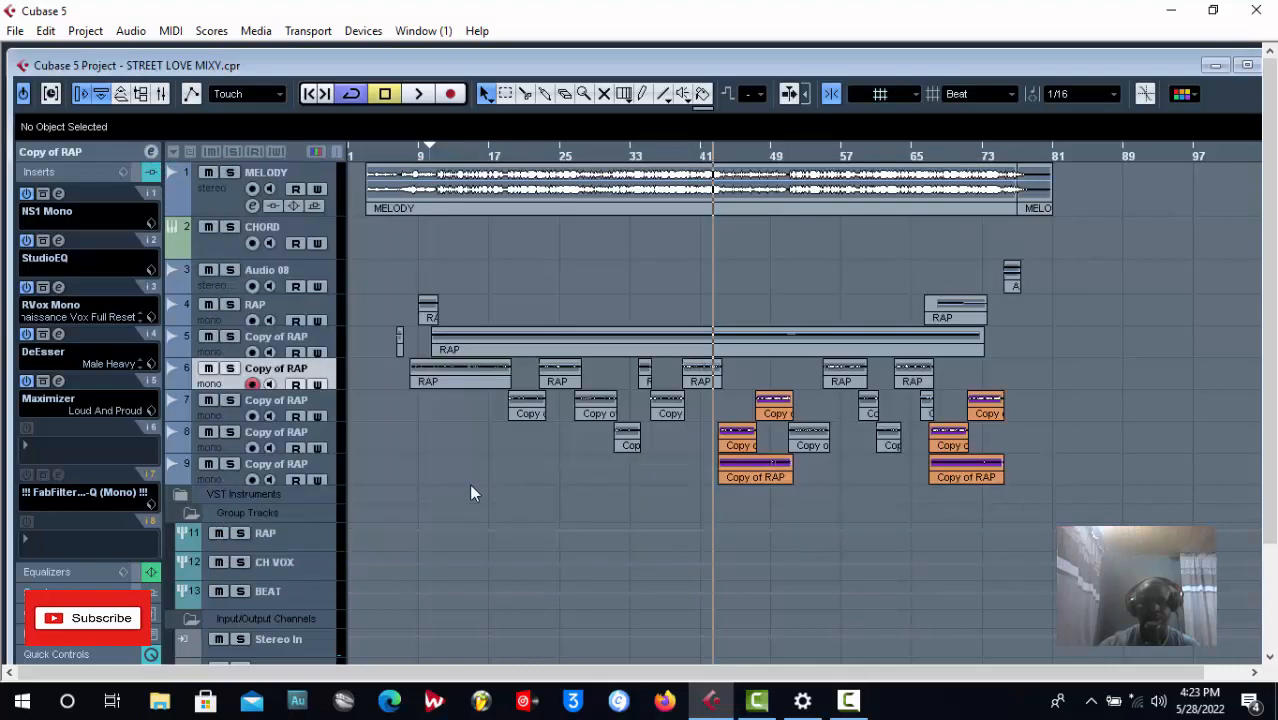
# Paste the copied channel settings onto the Copy of RAP track 9 and maximize the project window
pyautogui.click(310, 470)
pyautogui.click(152, 153)
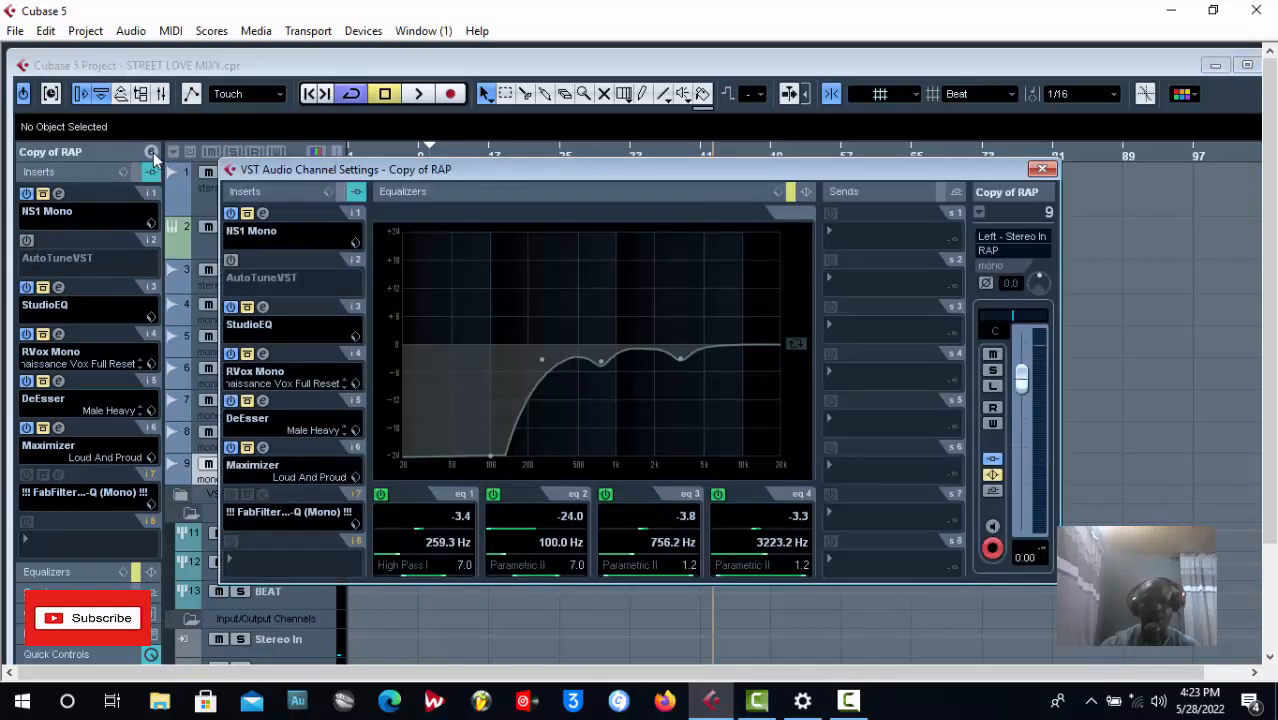
pyautogui.hotkey('ctrl', 'v')
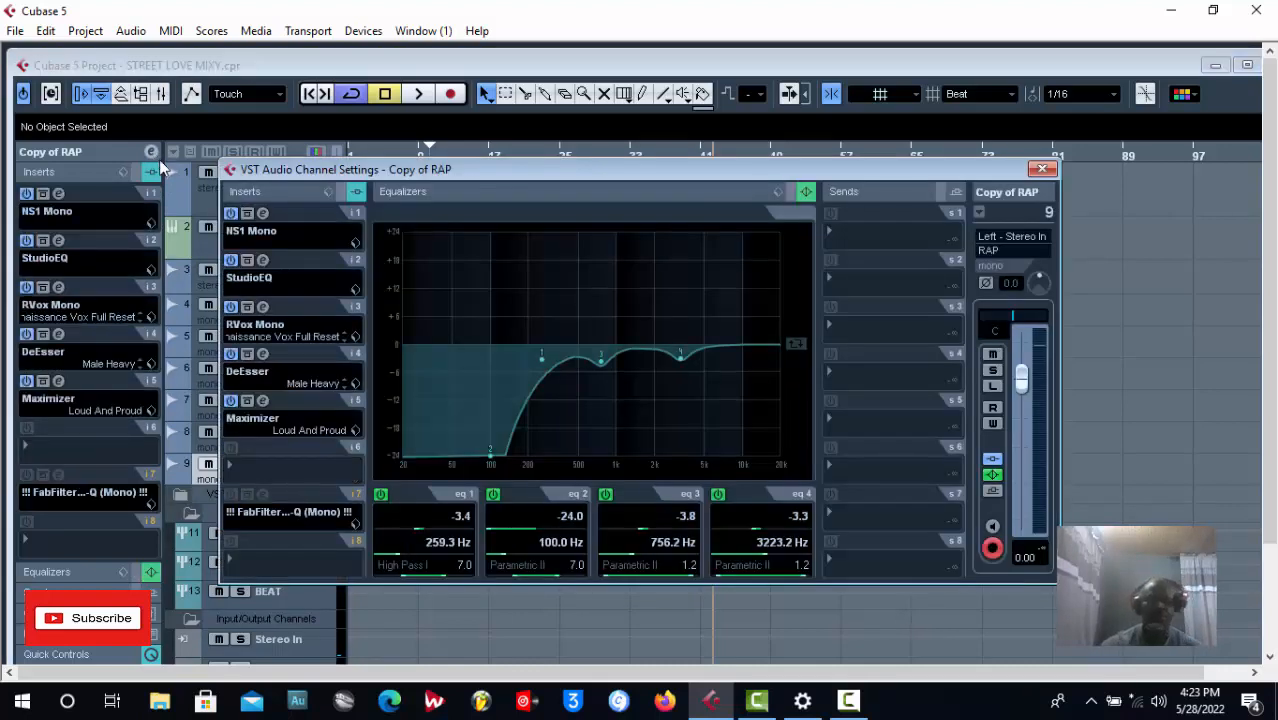
pyautogui.click(1042, 168)
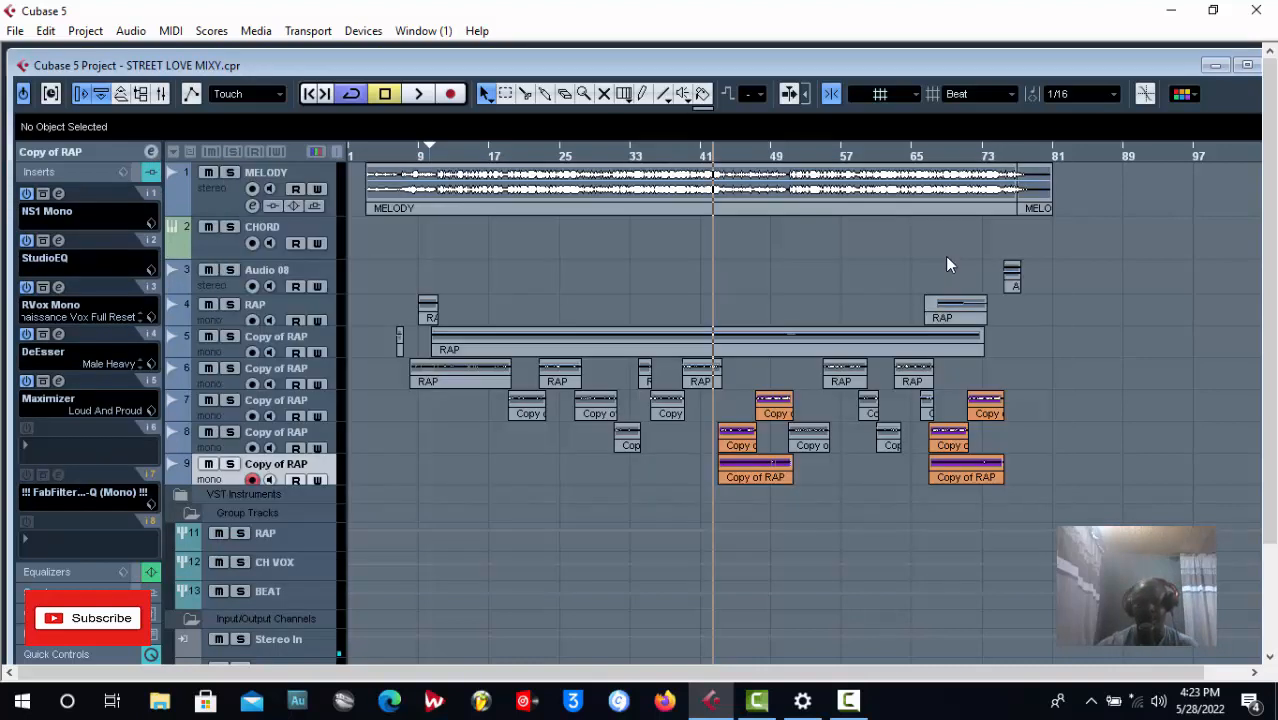
pyautogui.doubleClick(870, 72)
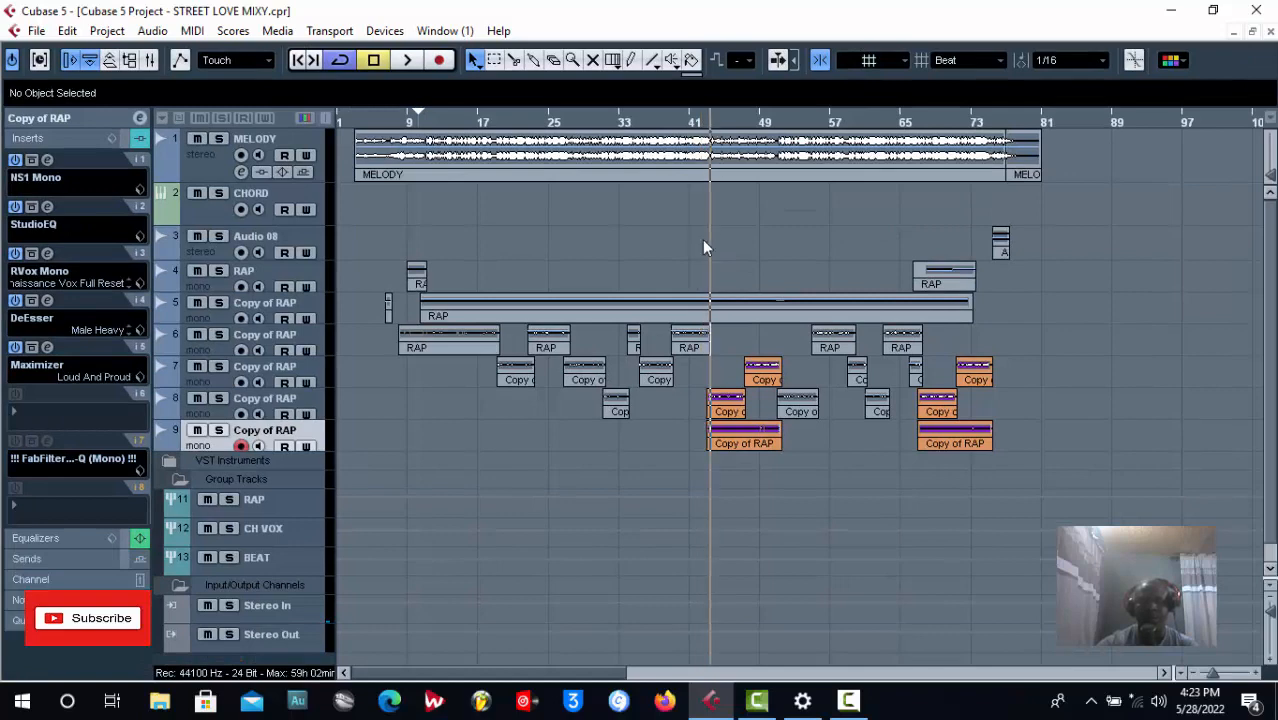
# Select the highlighted clip at bar 43 on track 8 and fit the locator range to it
pyautogui.click(732, 405)
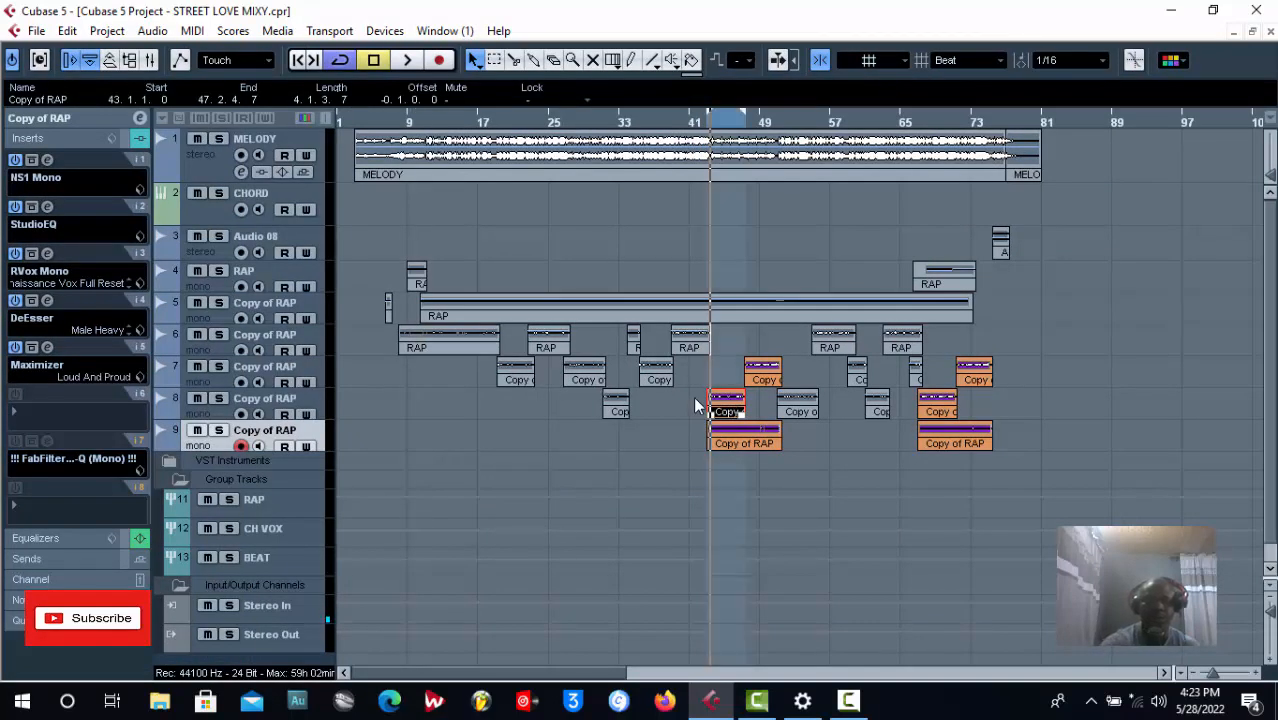
pyautogui.press('h')
pyautogui.press('h')
pyautogui.press('h')
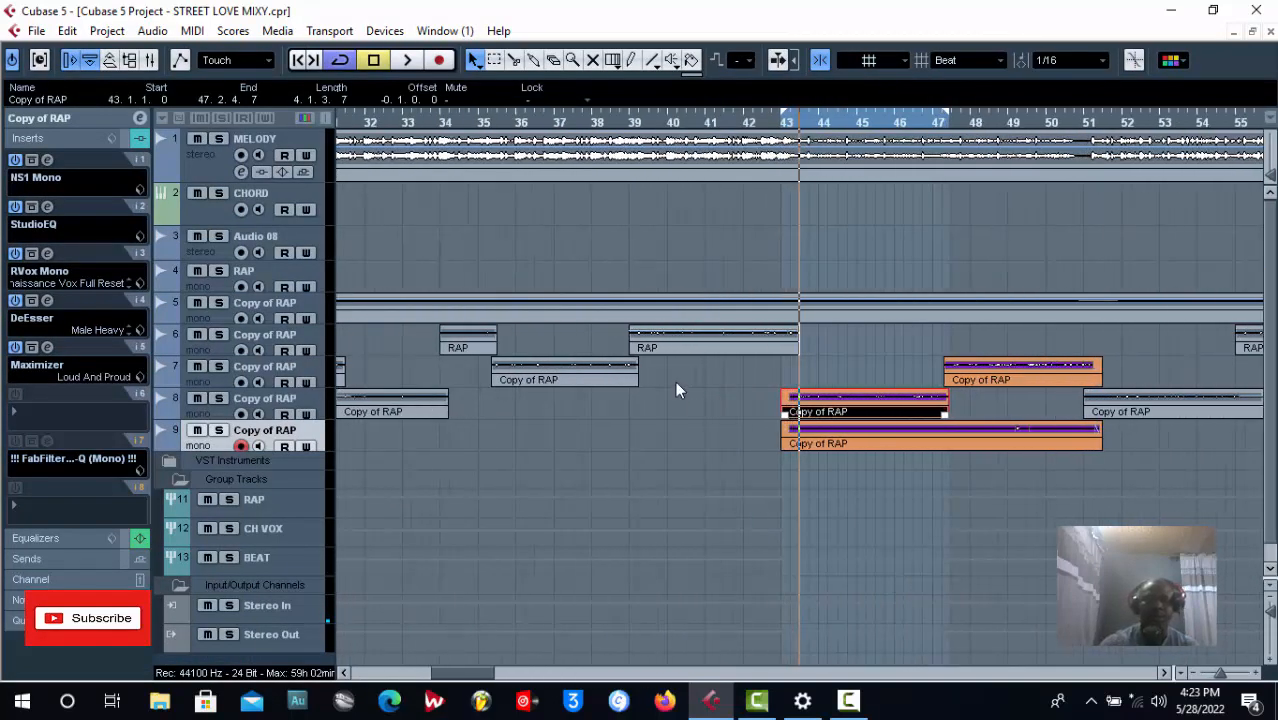
# Solo track 8 and play its selected clip on its own from bar 43
pyautogui.click(219, 399)
pyautogui.click(245, 412)
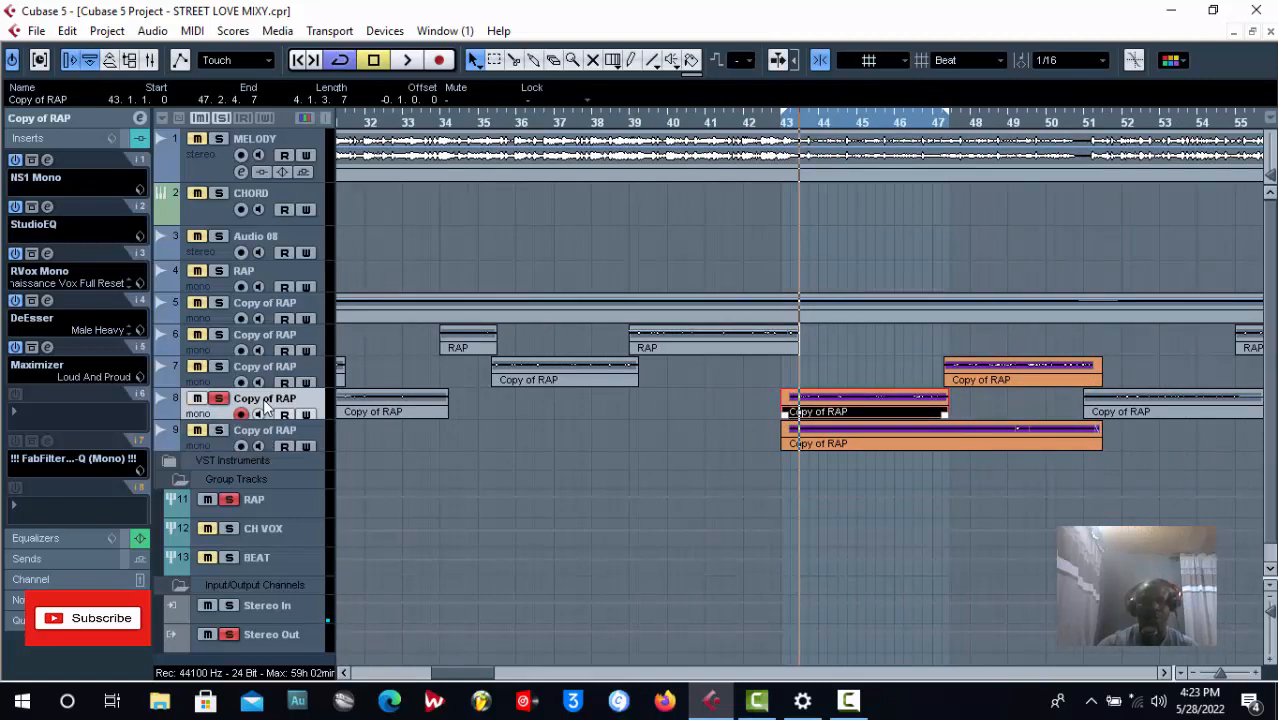
pyautogui.click(785, 123)
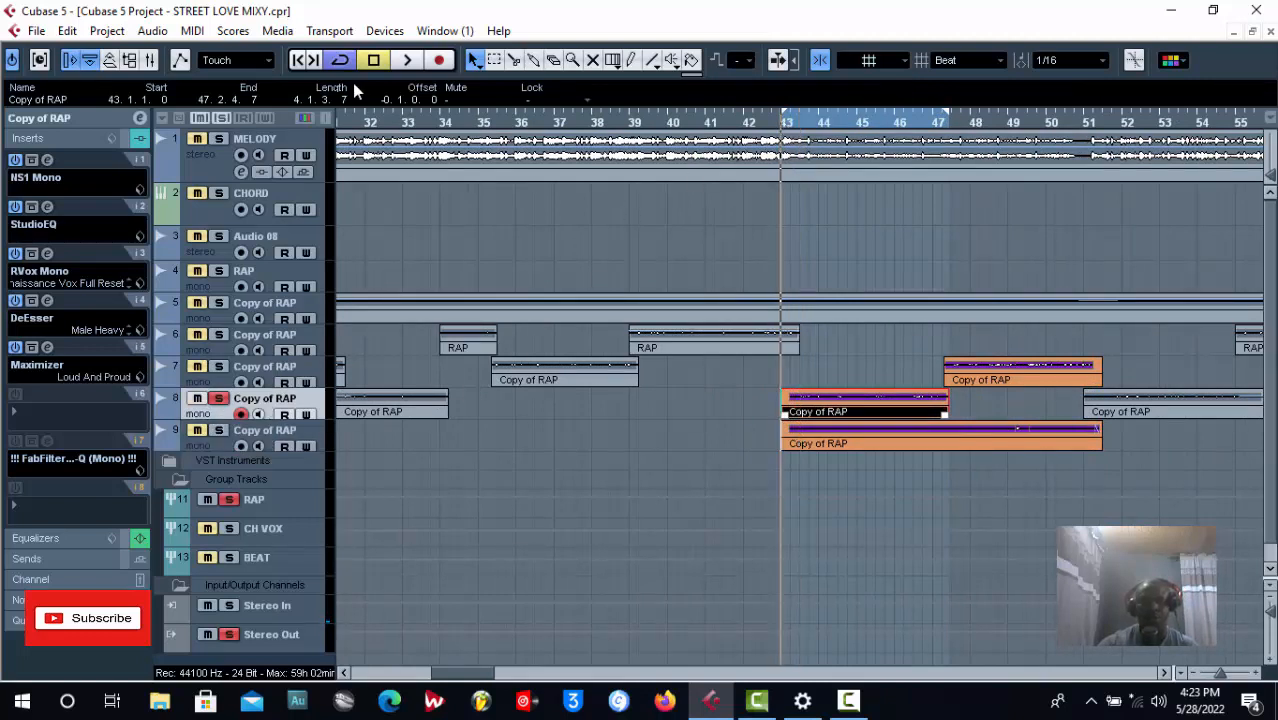
pyautogui.click(404, 62)
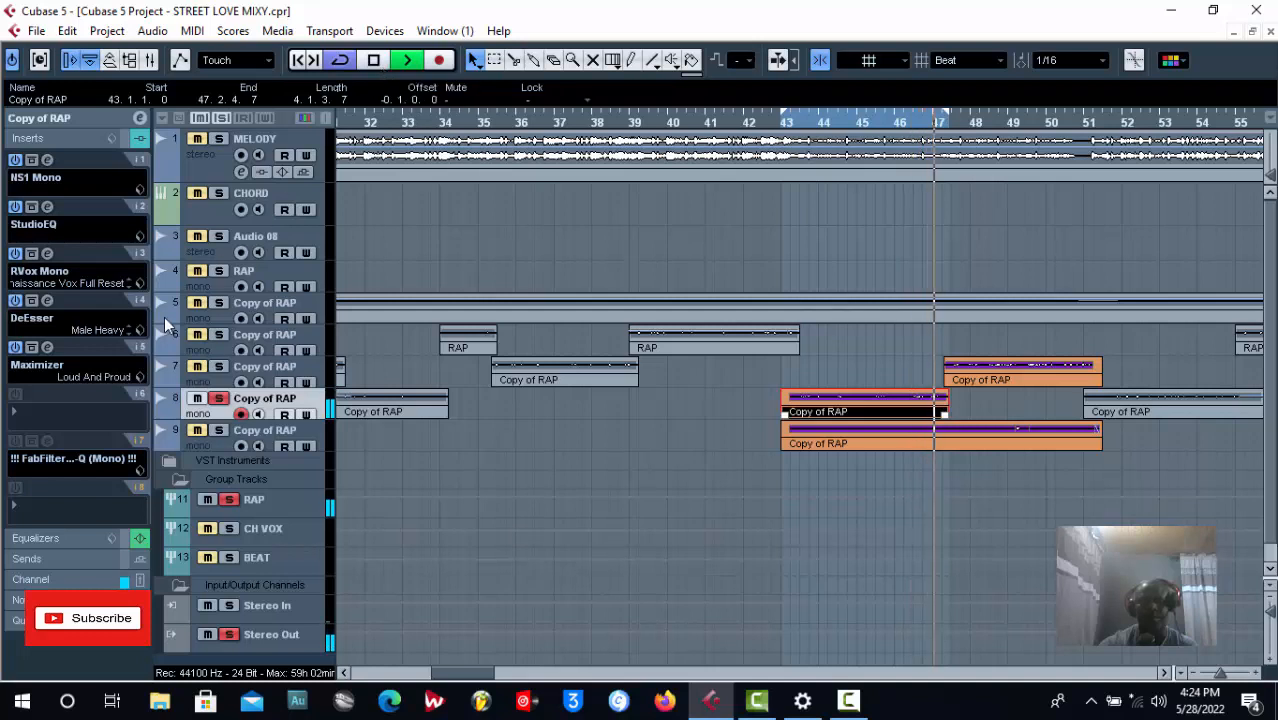
pyautogui.press('space')
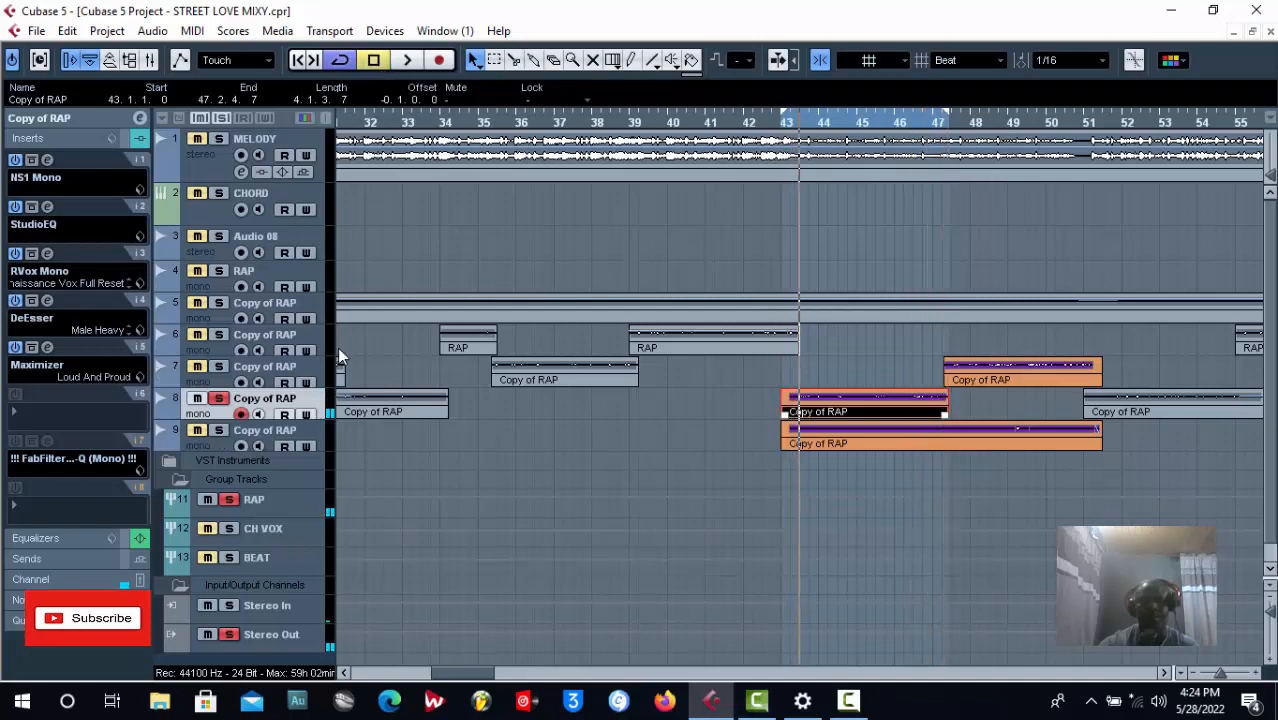
# Solo track 9 together with track 8 and play both from bar 43
pyautogui.click(219, 430)
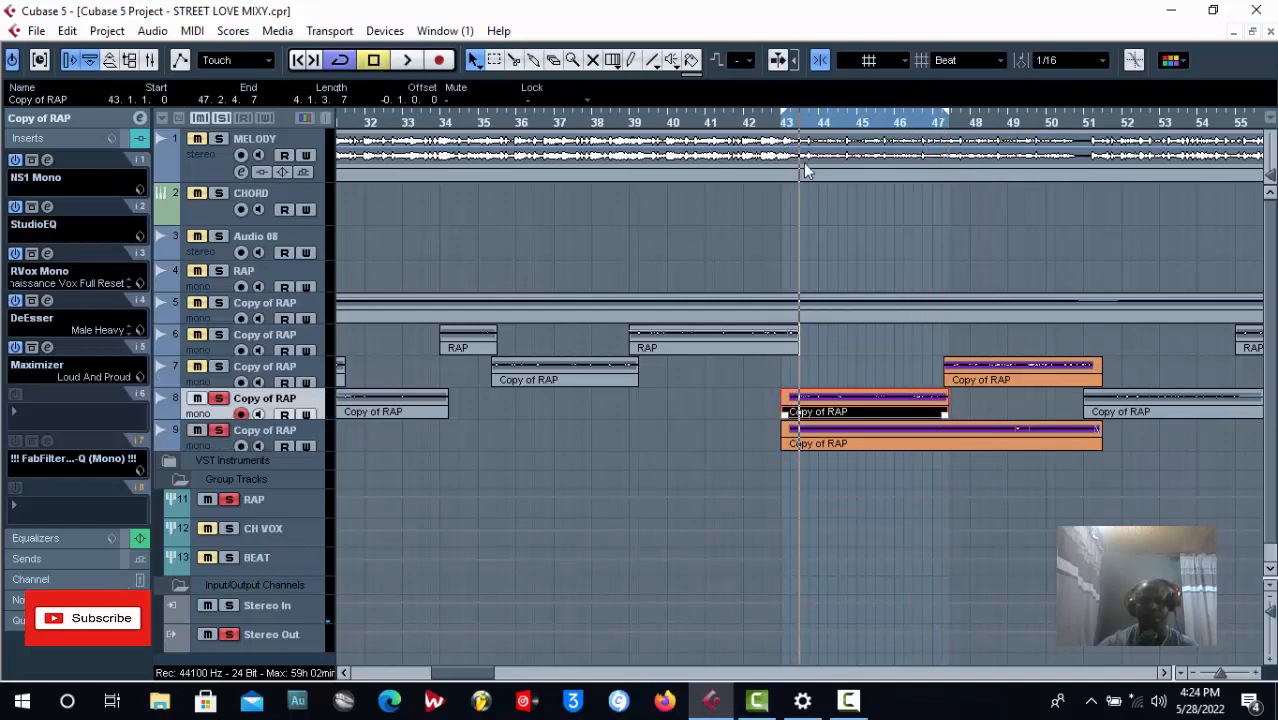
pyautogui.click(785, 122)
pyautogui.click(408, 61)
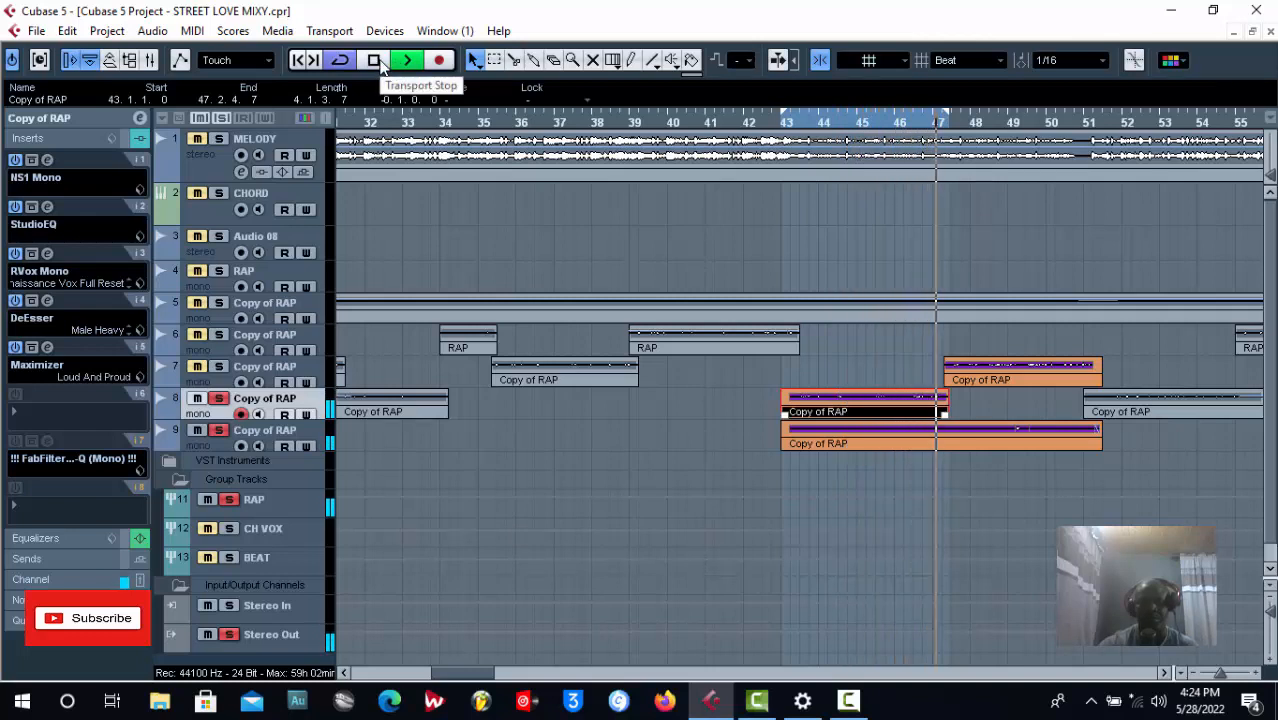
# Stop playback, return the project cursor to bar 43 and deselect the track 8 clip
pyautogui.click(380, 64)
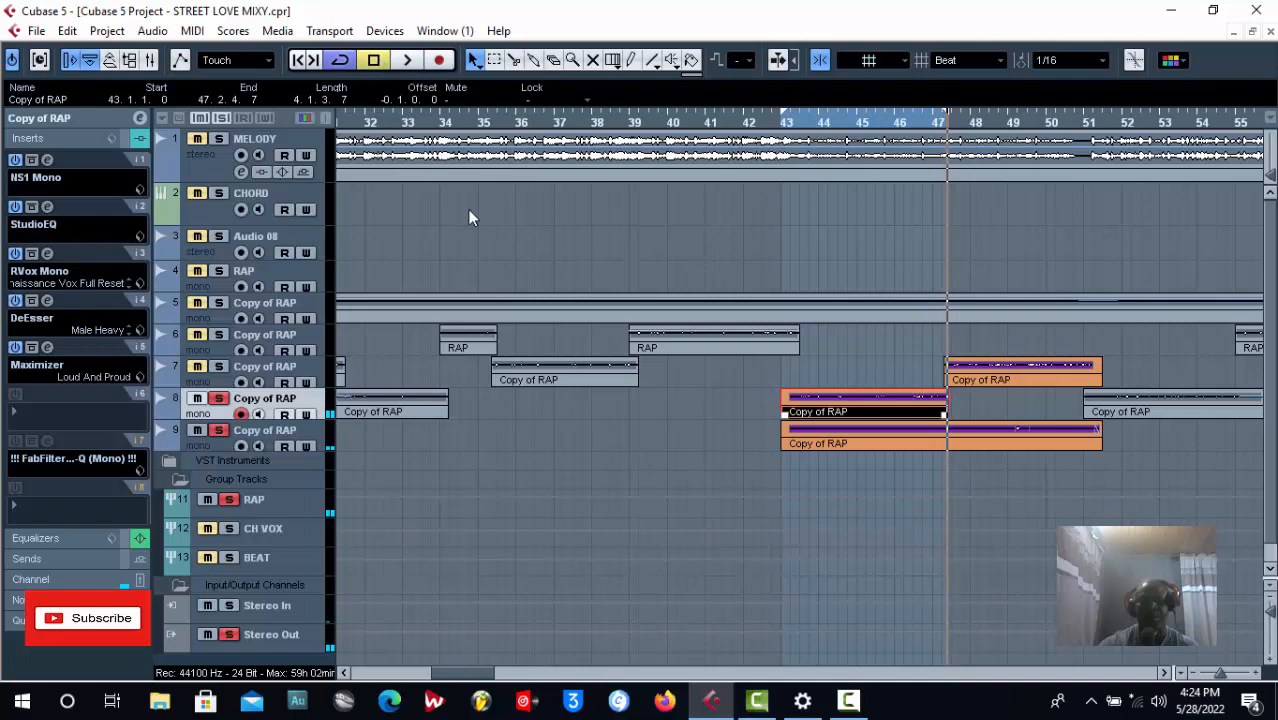
pyautogui.click(781, 128)
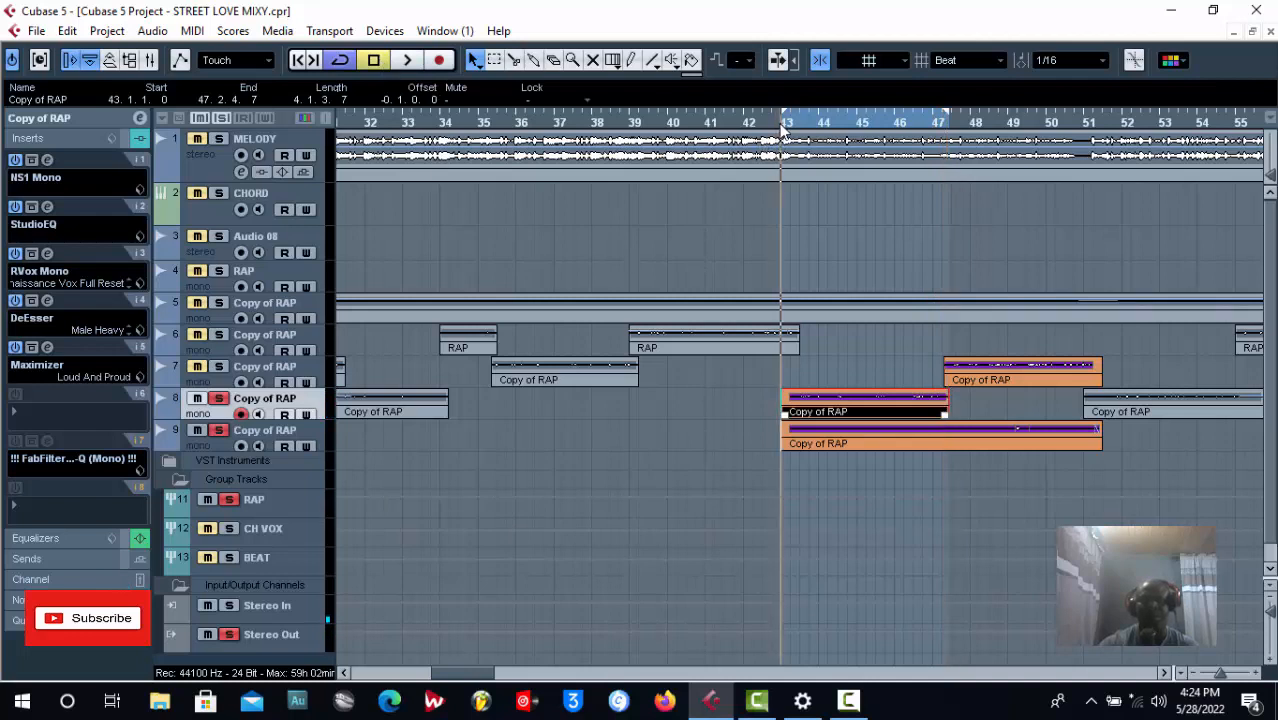
pyautogui.click(775, 199)
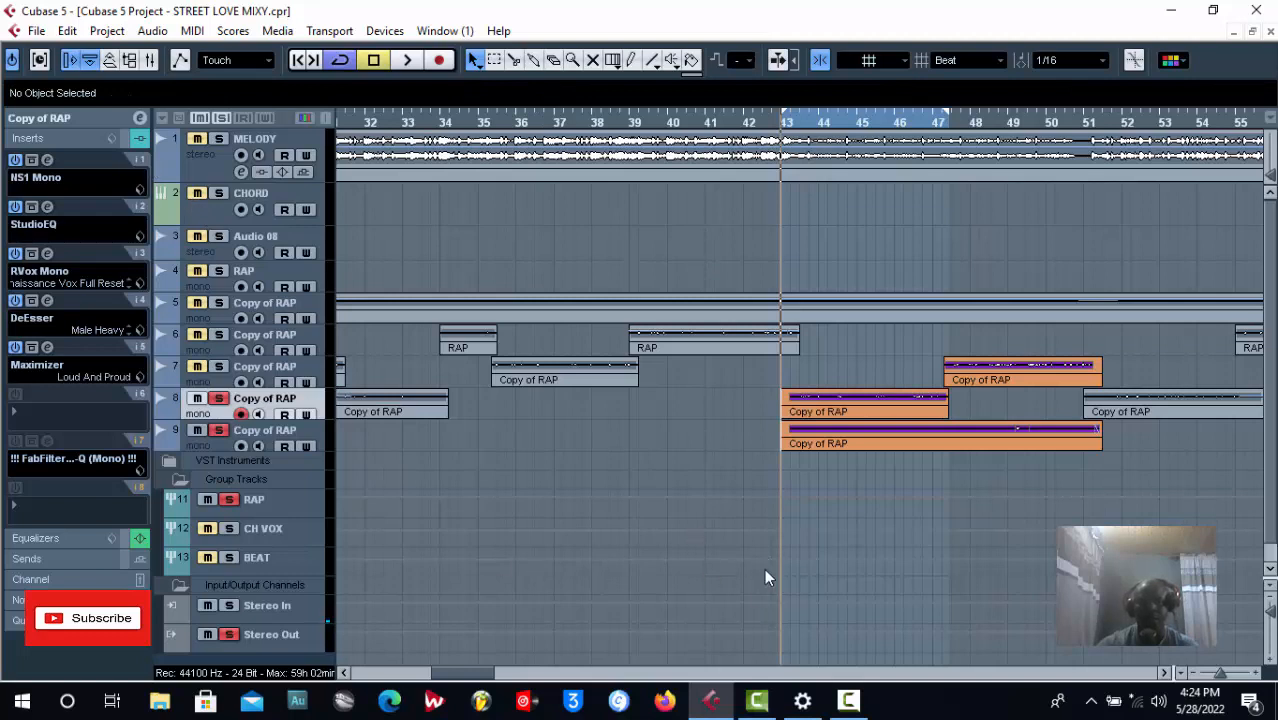
# Select the Copy of RAP track 9 and show its basic track settings in the Inspector
pyautogui.click(300, 430)
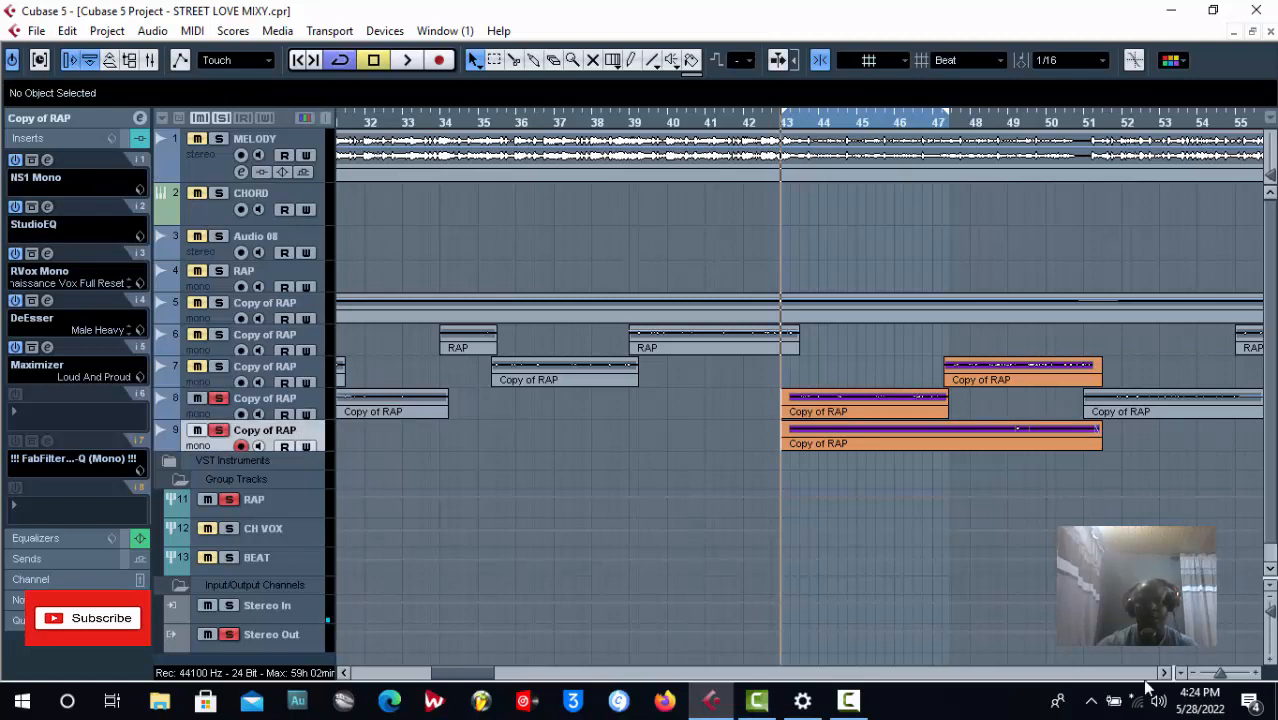
pyautogui.moveTo(1200, 677); pyautogui.dragTo(1219, 678)
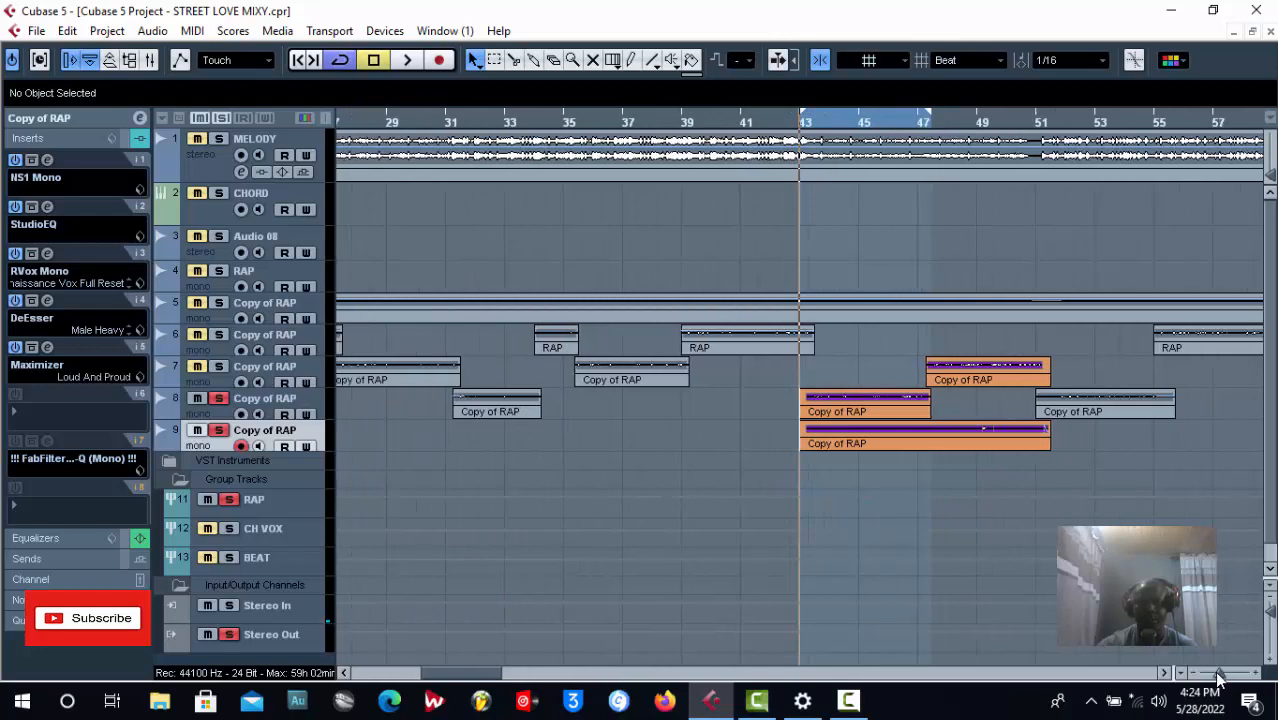
pyautogui.moveTo(1219, 678); pyautogui.dragTo(1220, 678)
pyautogui.click(99, 118)
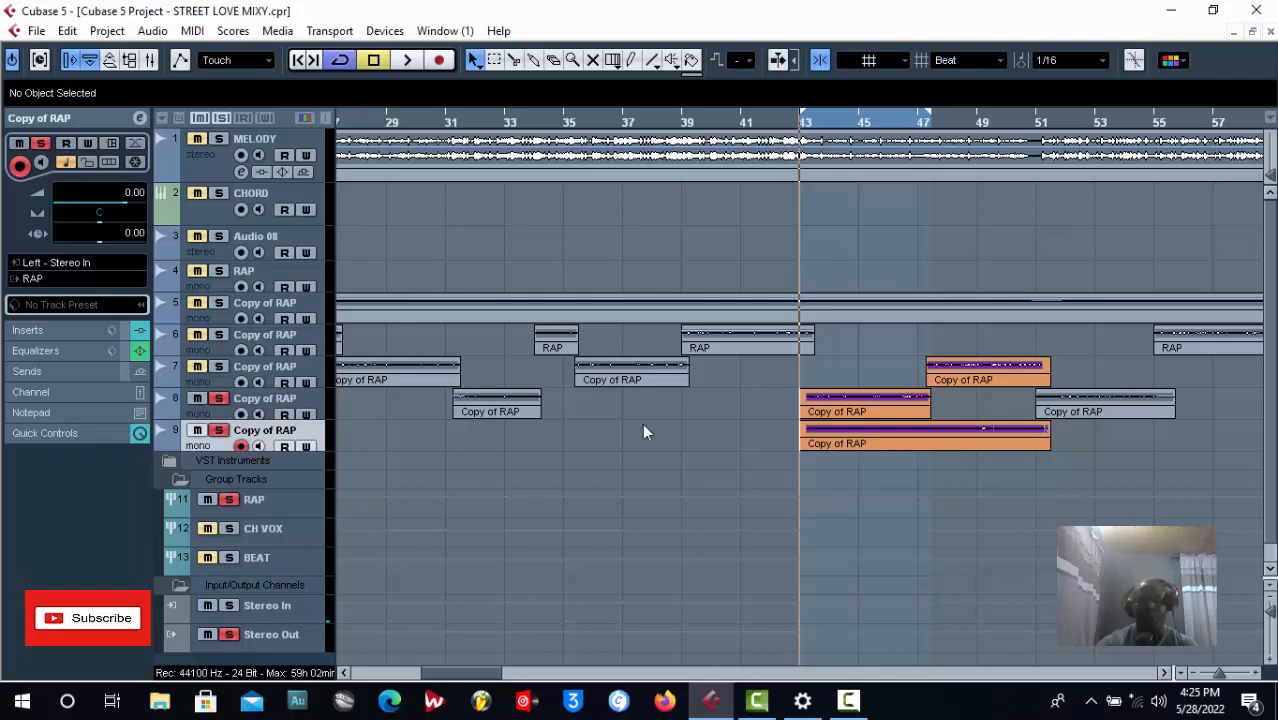
# Play the soloed tracks 8 and 9 together from bar 43 through the locator range, and stop playback
pyautogui.click(407, 60)
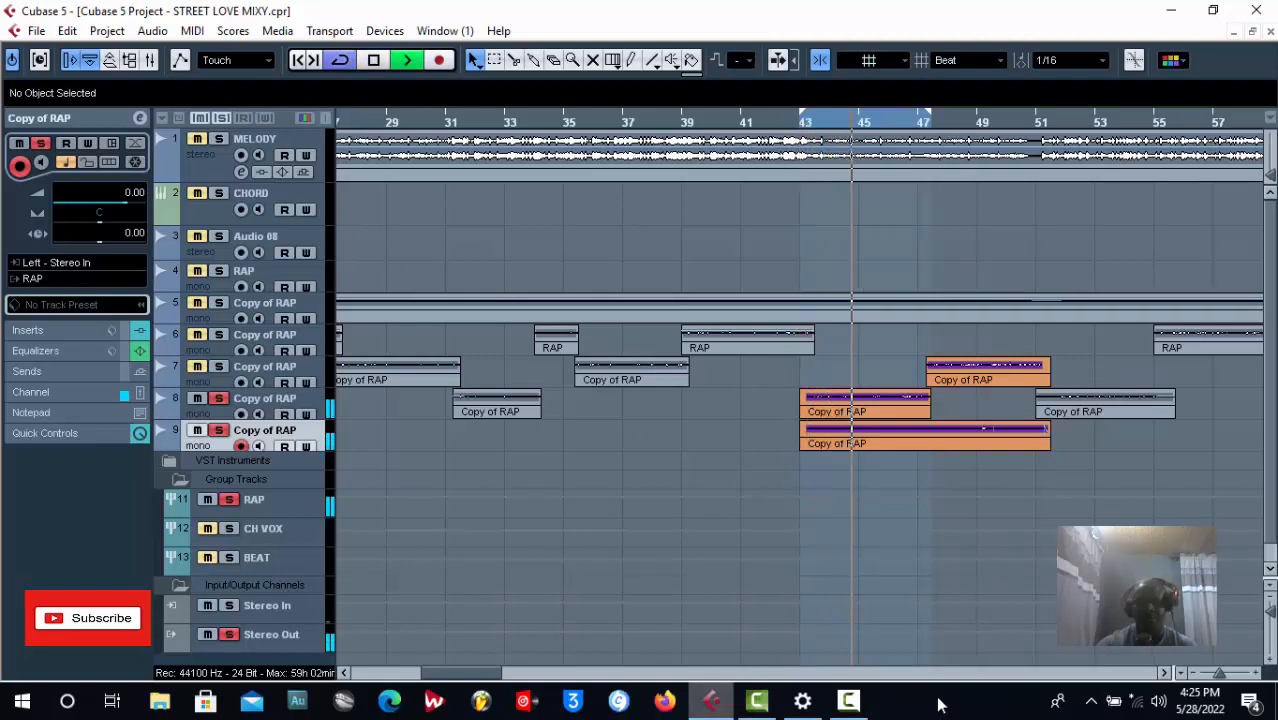
pyautogui.moveTo(1218, 673); pyautogui.dragTo(1215, 673)
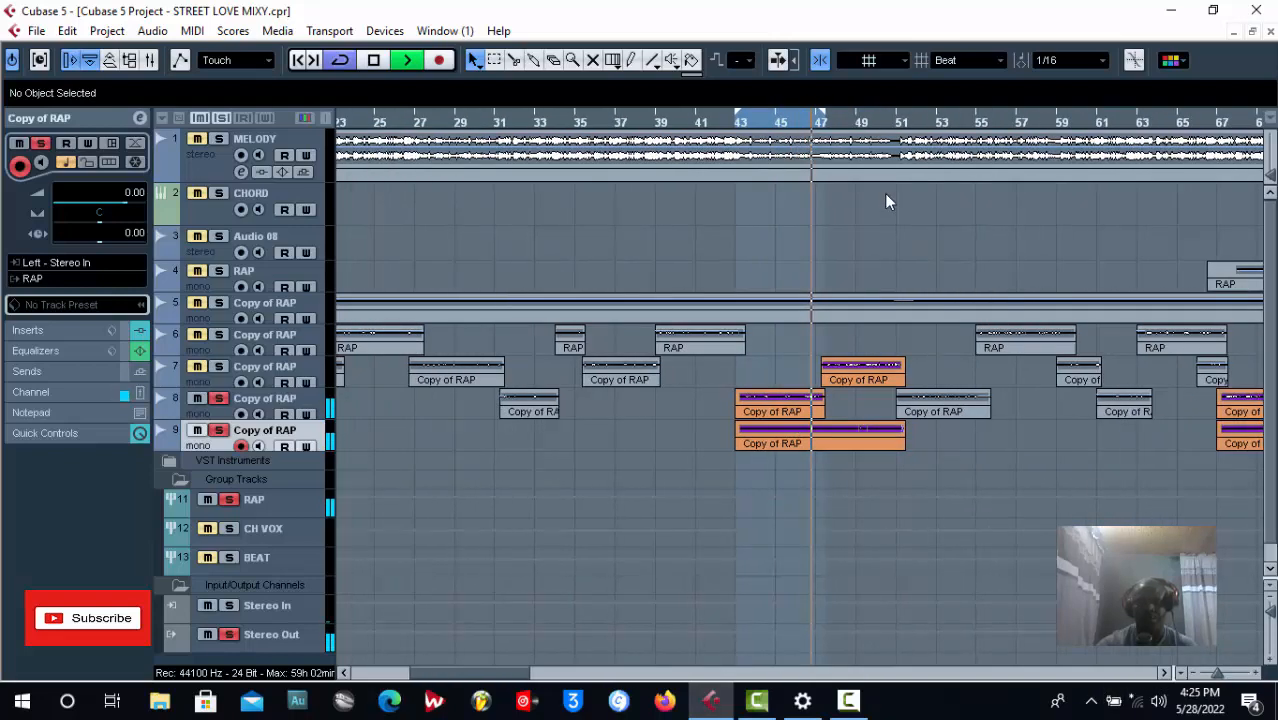
pyautogui.click(395, 68)
pyautogui.click(383, 65)
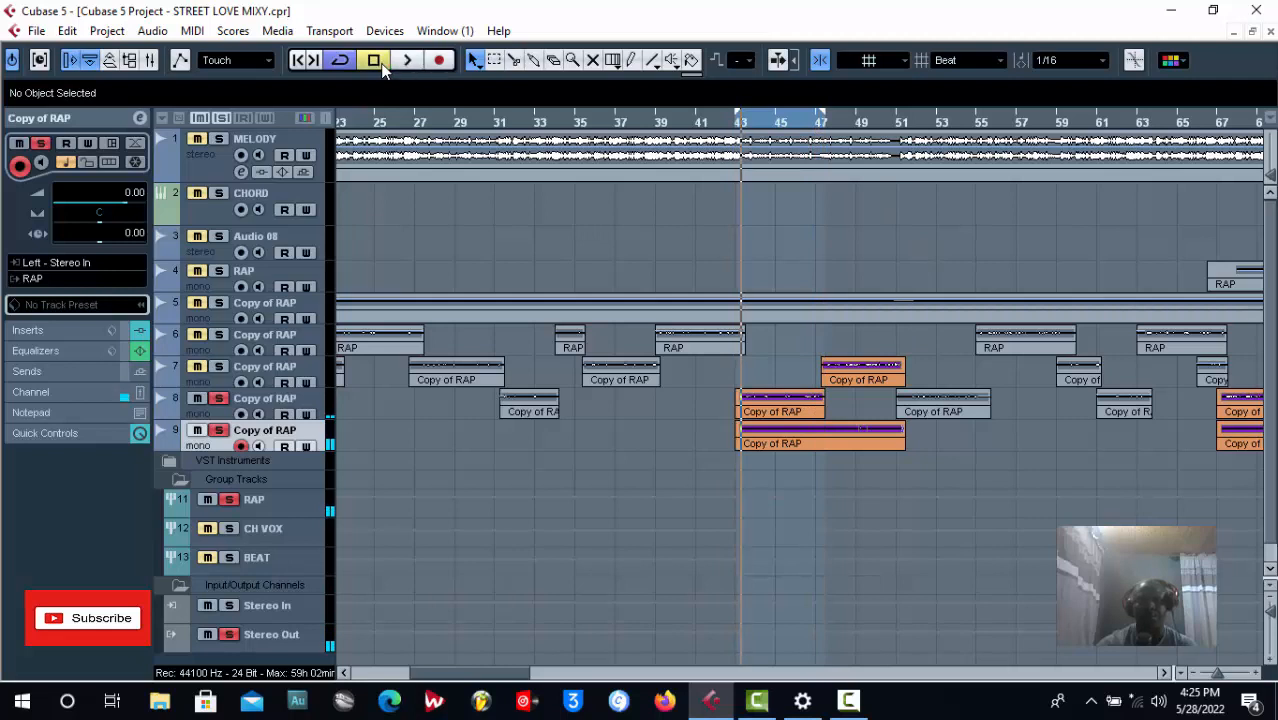
# Solo the MELODY track along with rap tracks 8 and 9, and audition the mix from bar 43
pyautogui.click(735, 125)
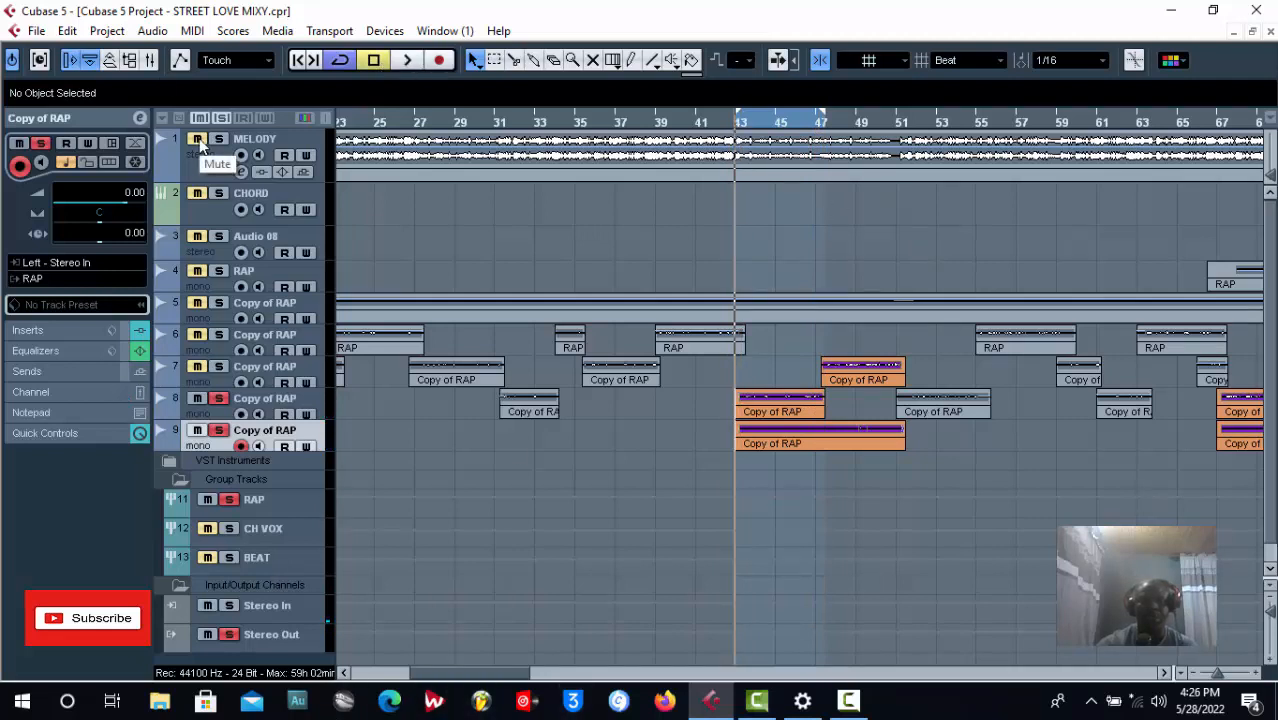
pyautogui.click(407, 61)
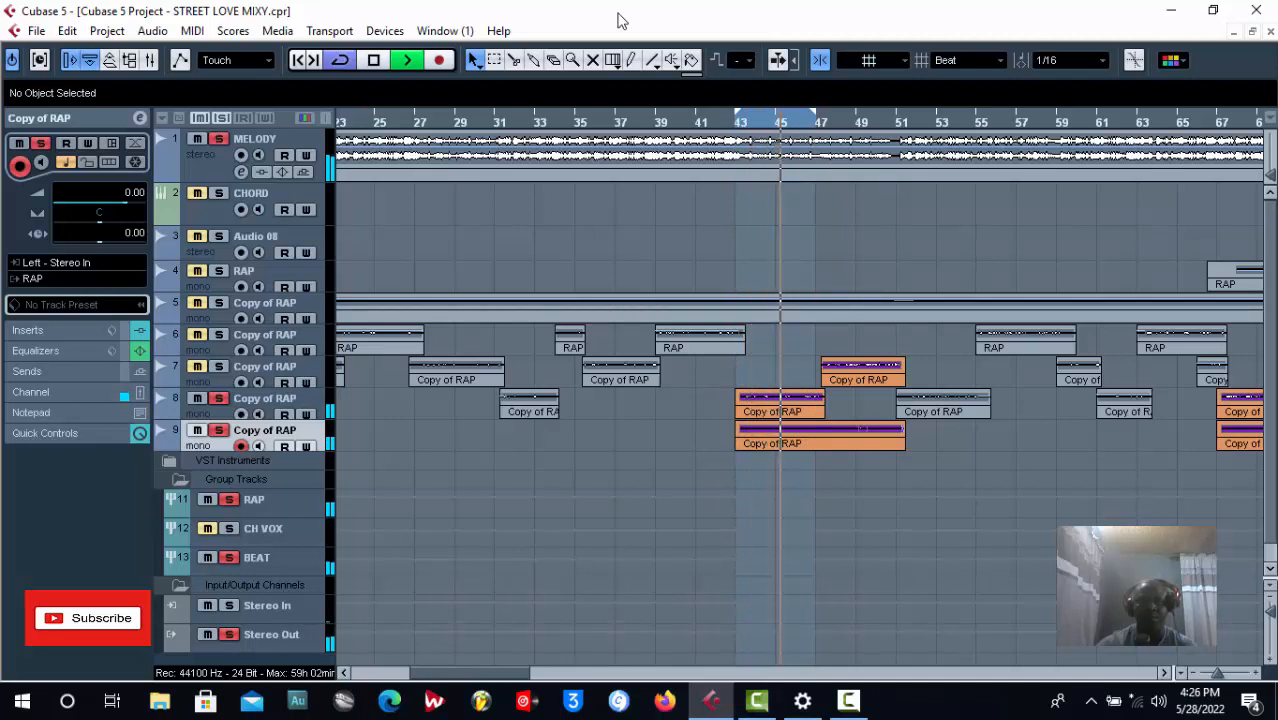
pyautogui.press('space')
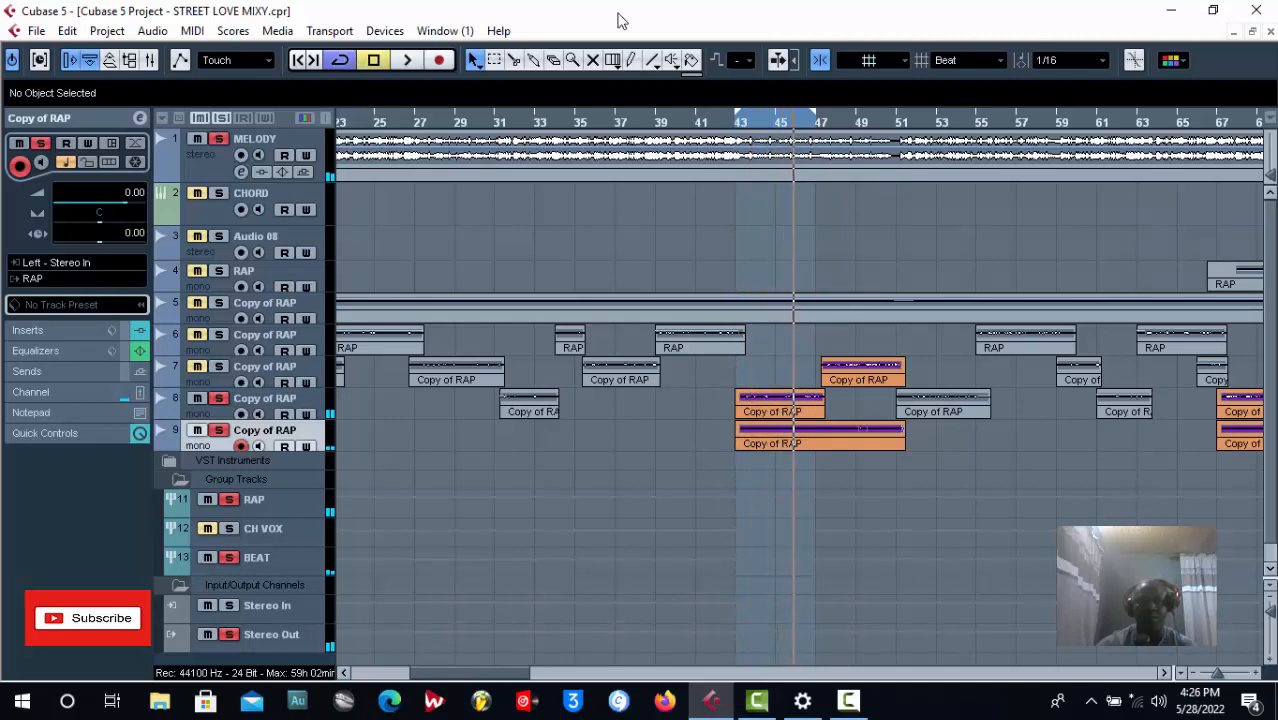
# Select the track 8 clip at bar 43, fit the locator range to it and clear the selection
pyautogui.press('Right')
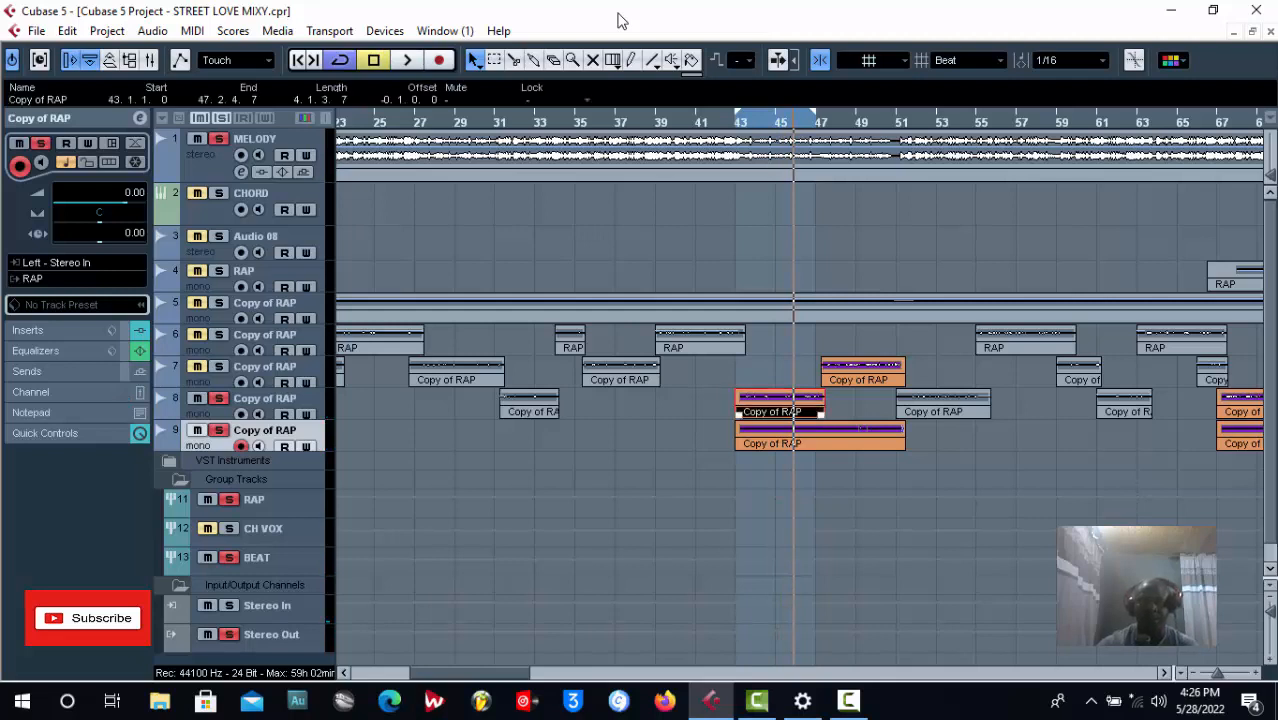
pyautogui.press('p')
pyautogui.press('g')
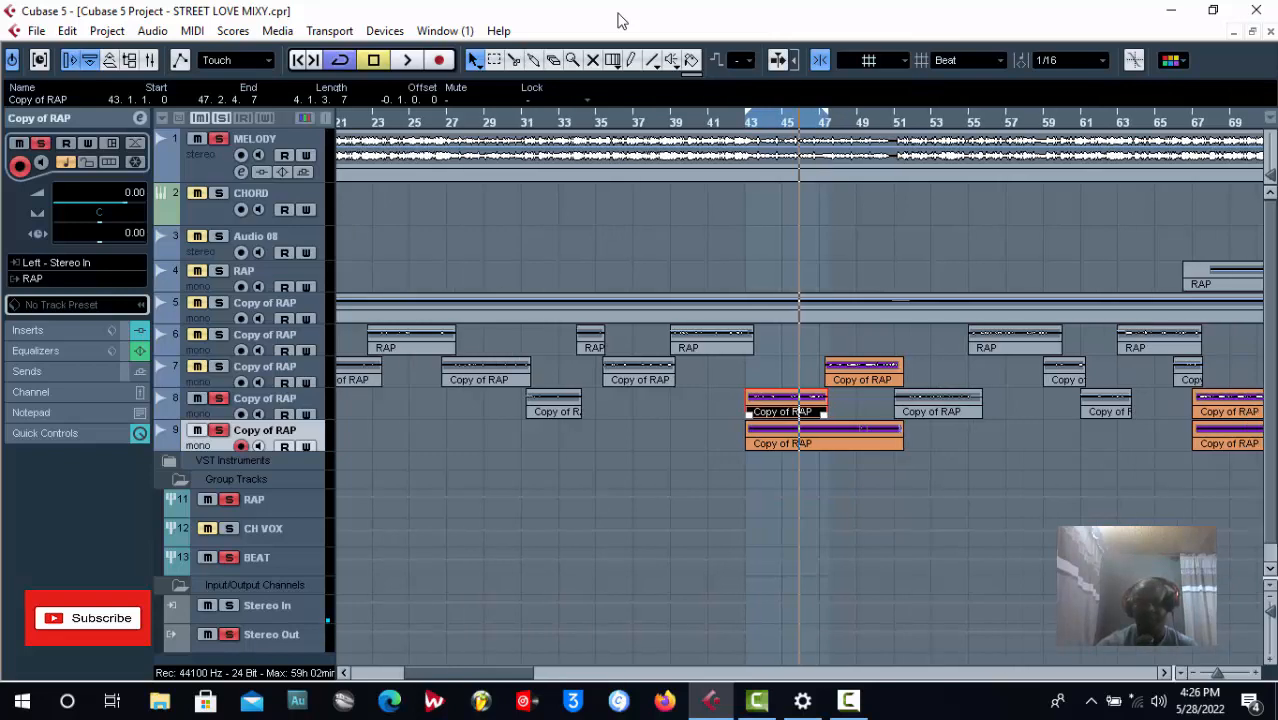
pyautogui.hotkey('ctrl', 'shift', 'a')
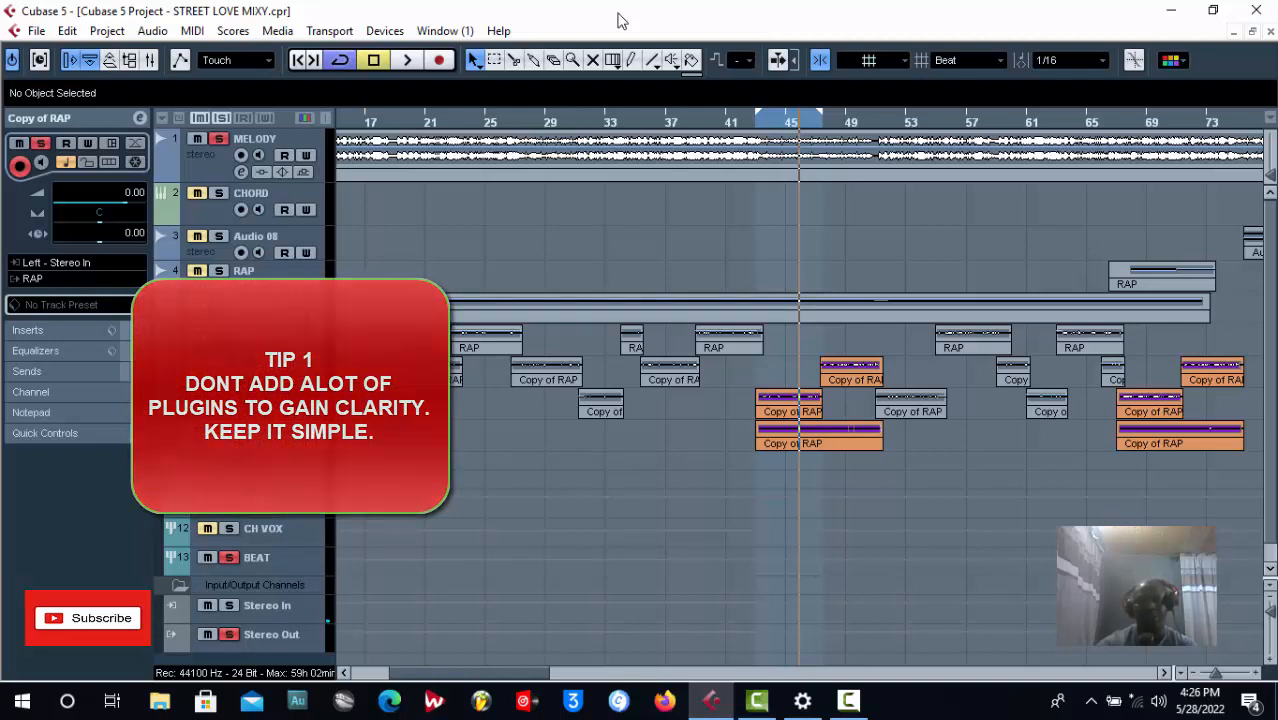
pyautogui.press('h')
pyautogui.press('h')
pyautogui.press('h')
pyautogui.press('h')
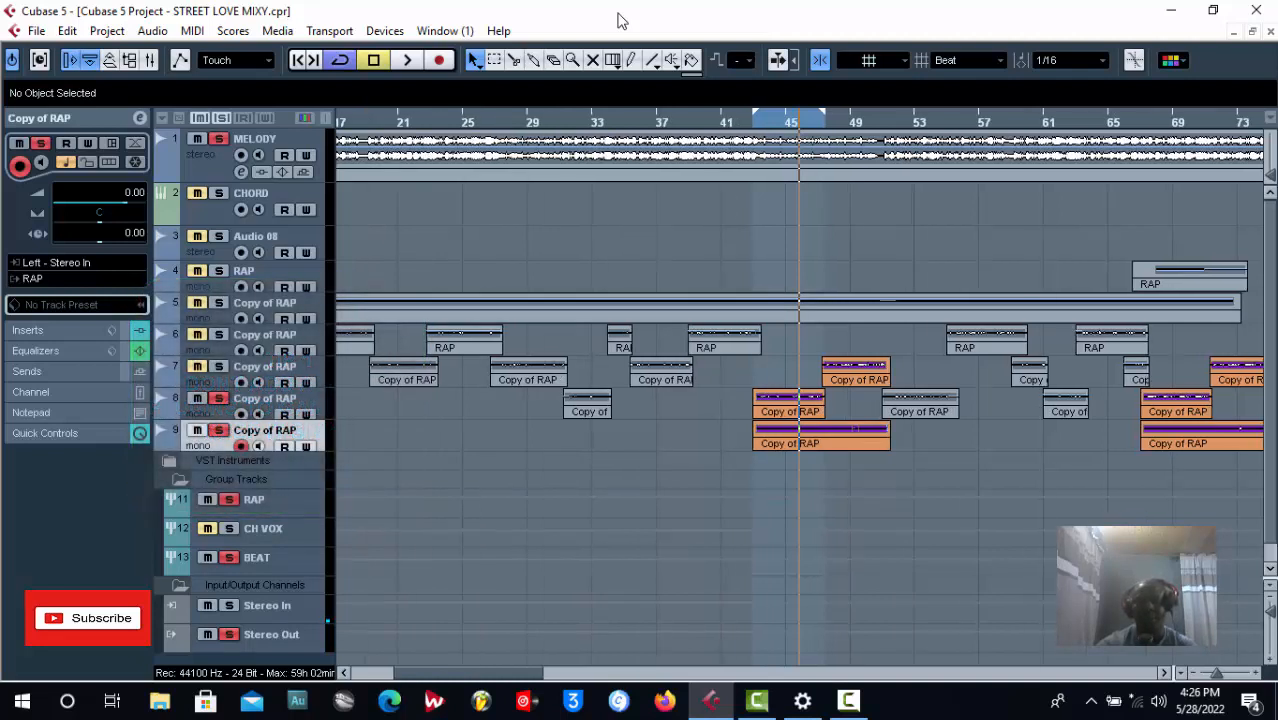
pyautogui.press('h')
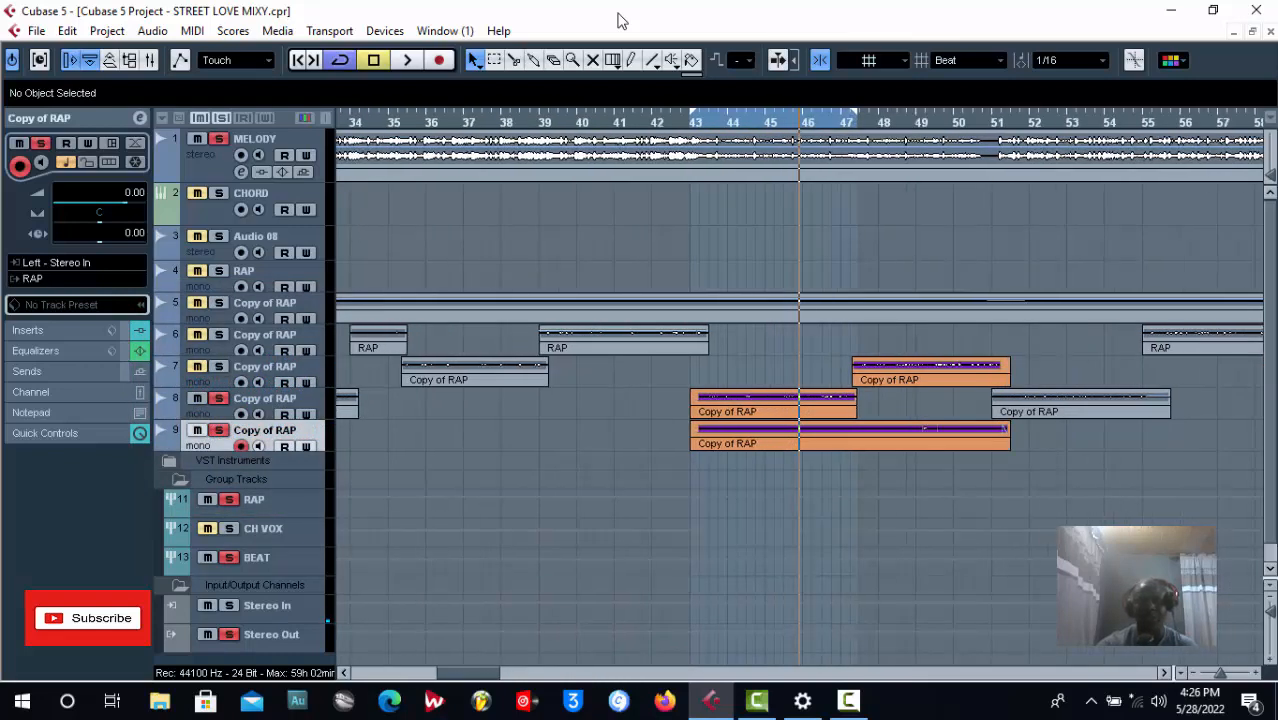
pyautogui.press('g')
pyautogui.press('g')
pyautogui.press('g')
pyautogui.press('g')
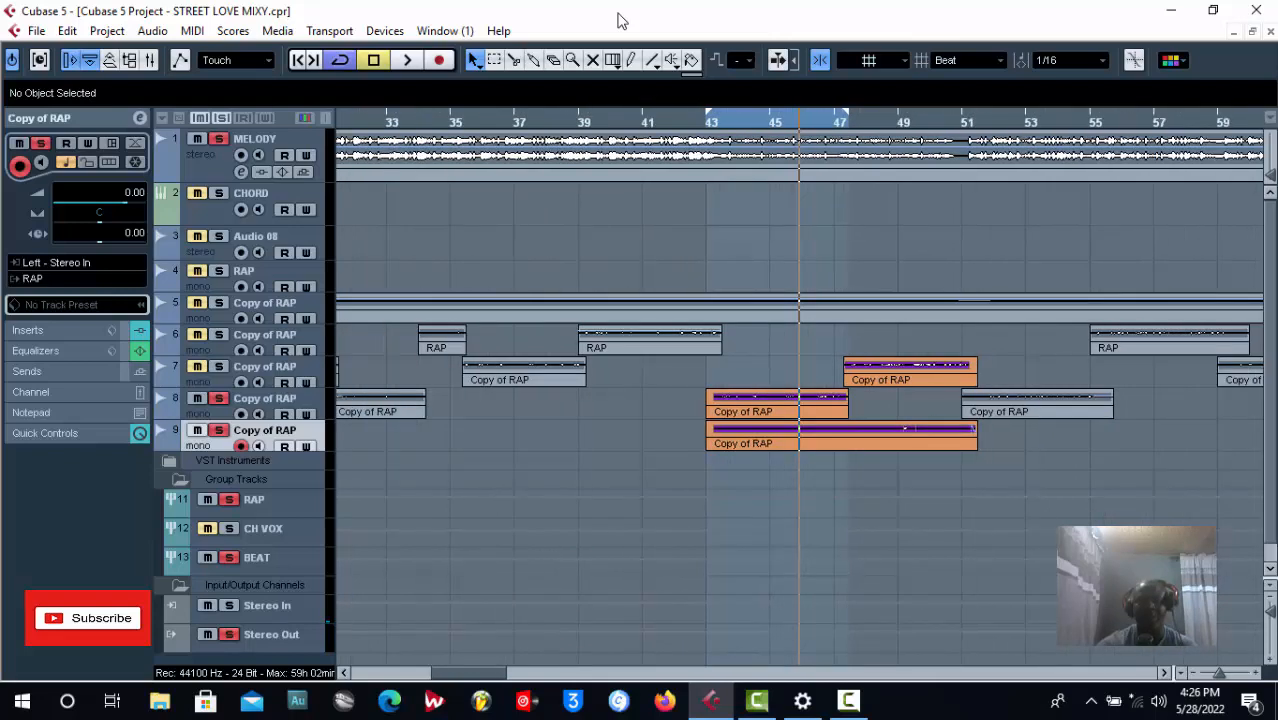
pyautogui.press('h')
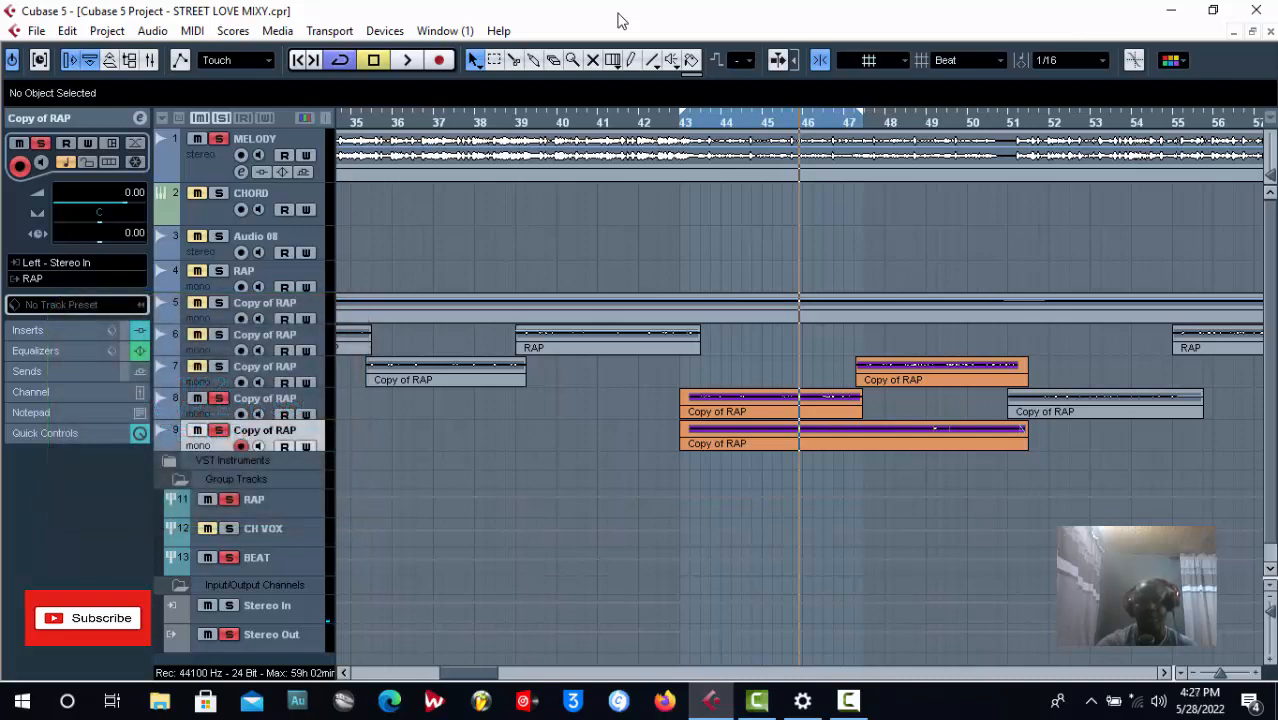
pyautogui.press('g')
pyautogui.press('g')
pyautogui.press('g')
pyautogui.press('g')
pyautogui.press('h')
pyautogui.press('h')
pyautogui.press('h')
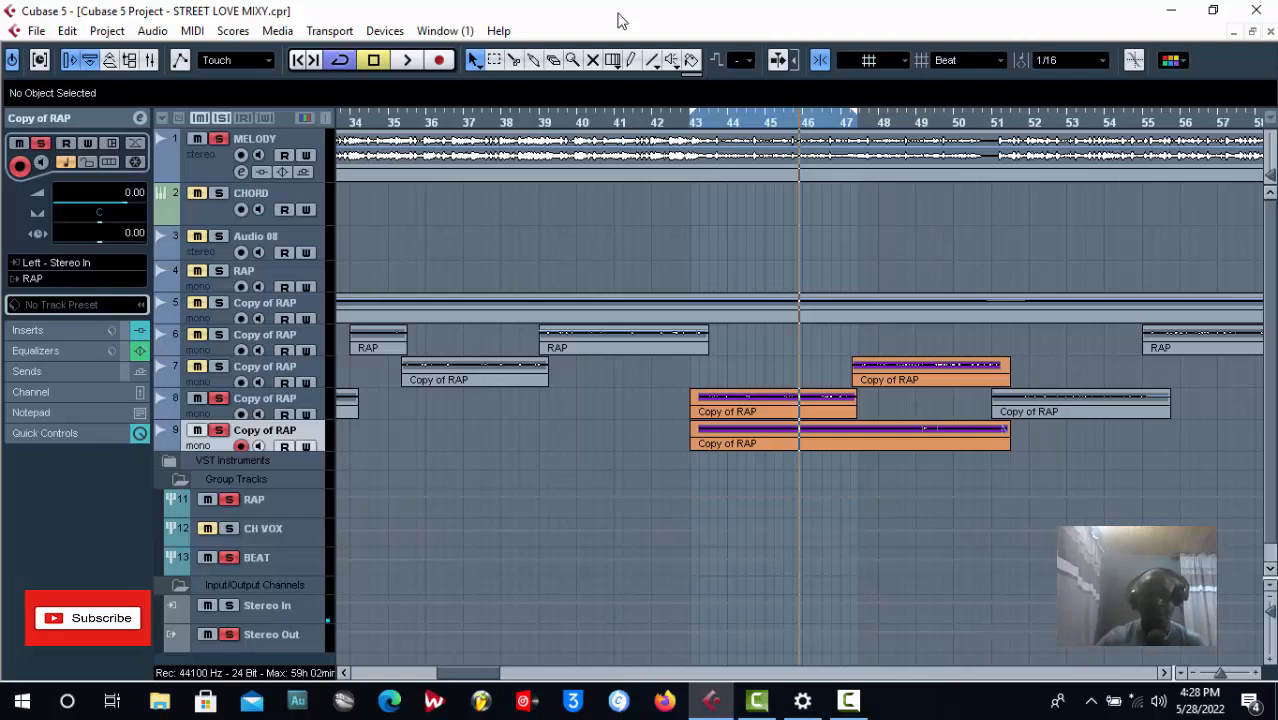
pyautogui.press('g')
pyautogui.press('g')
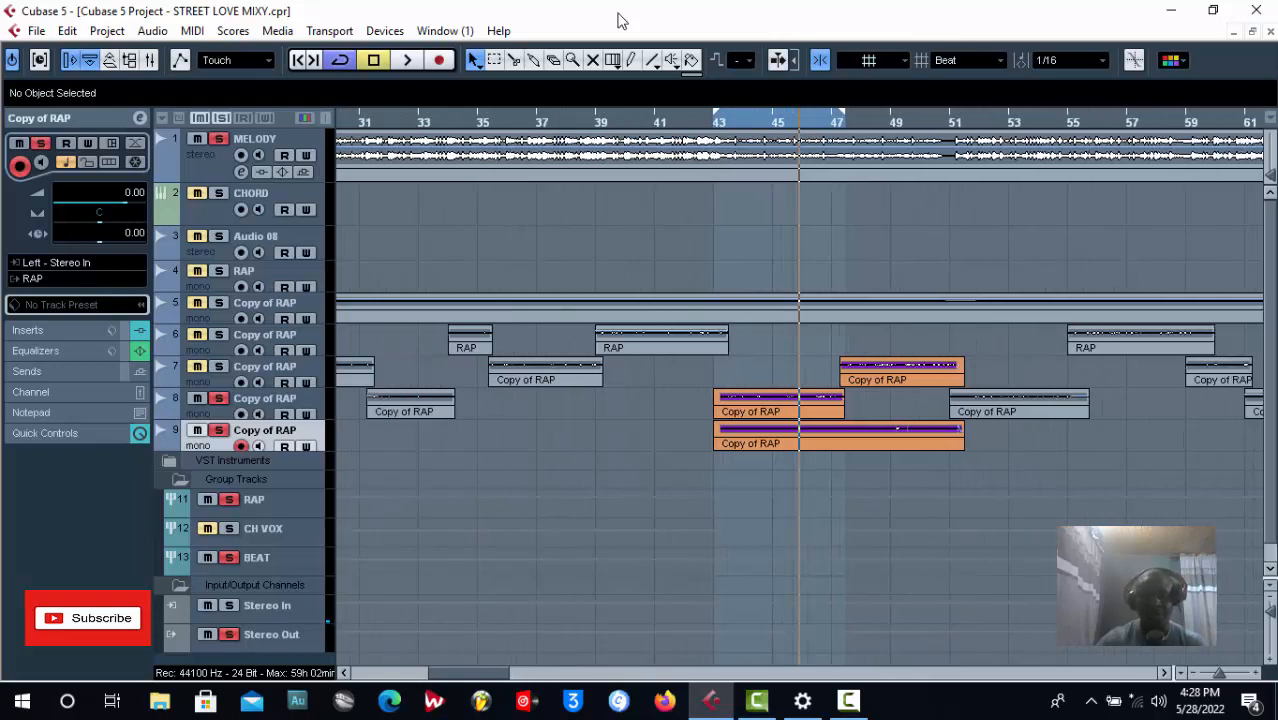
pyautogui.press('g')
pyautogui.press('g')
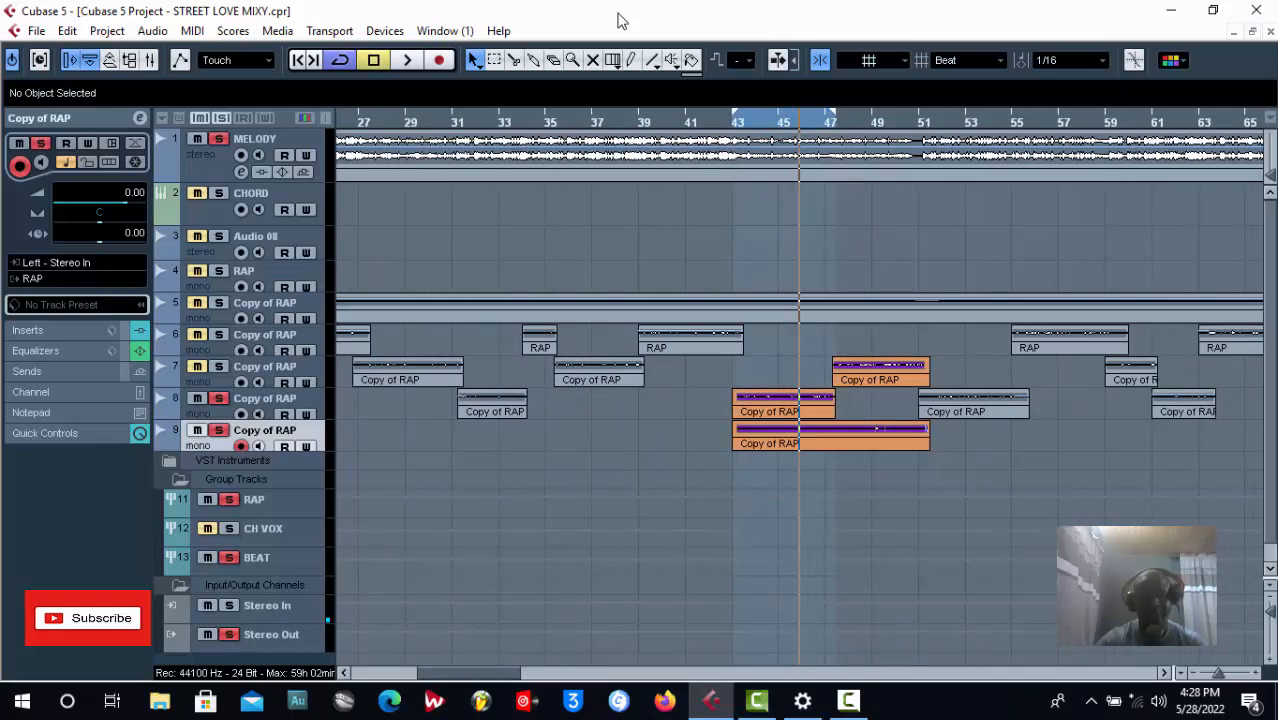
pyautogui.press('g')
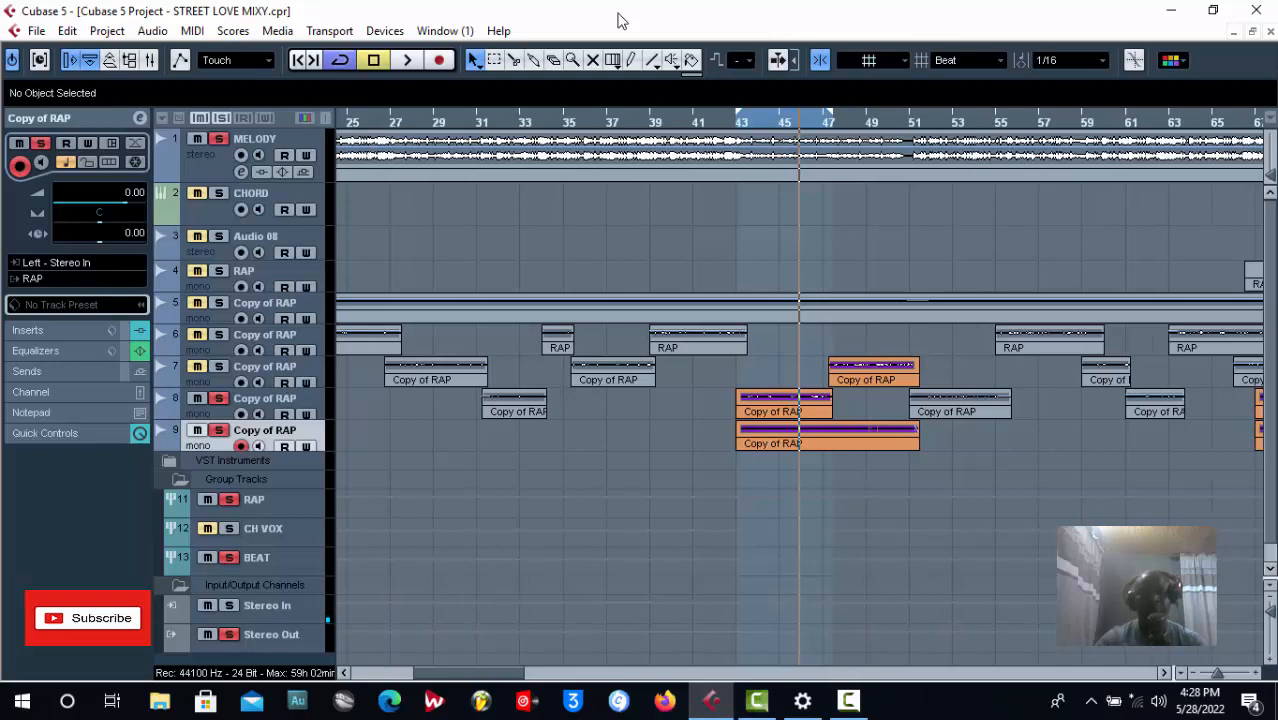
pyautogui.press('g')
pyautogui.press('h')
pyautogui.press('h')
pyautogui.press('h')
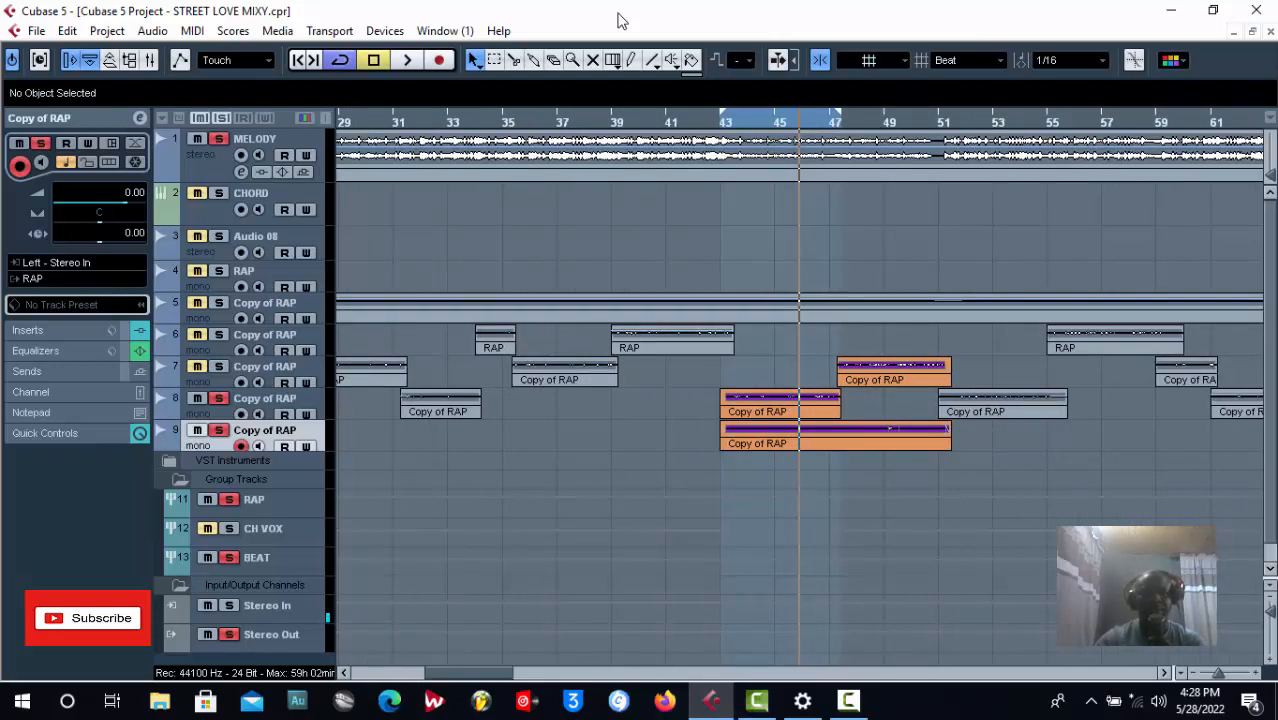
# Return the project cursor to the left locator at bar 43 and select the RAP group track
pyautogui.press('KP_1')
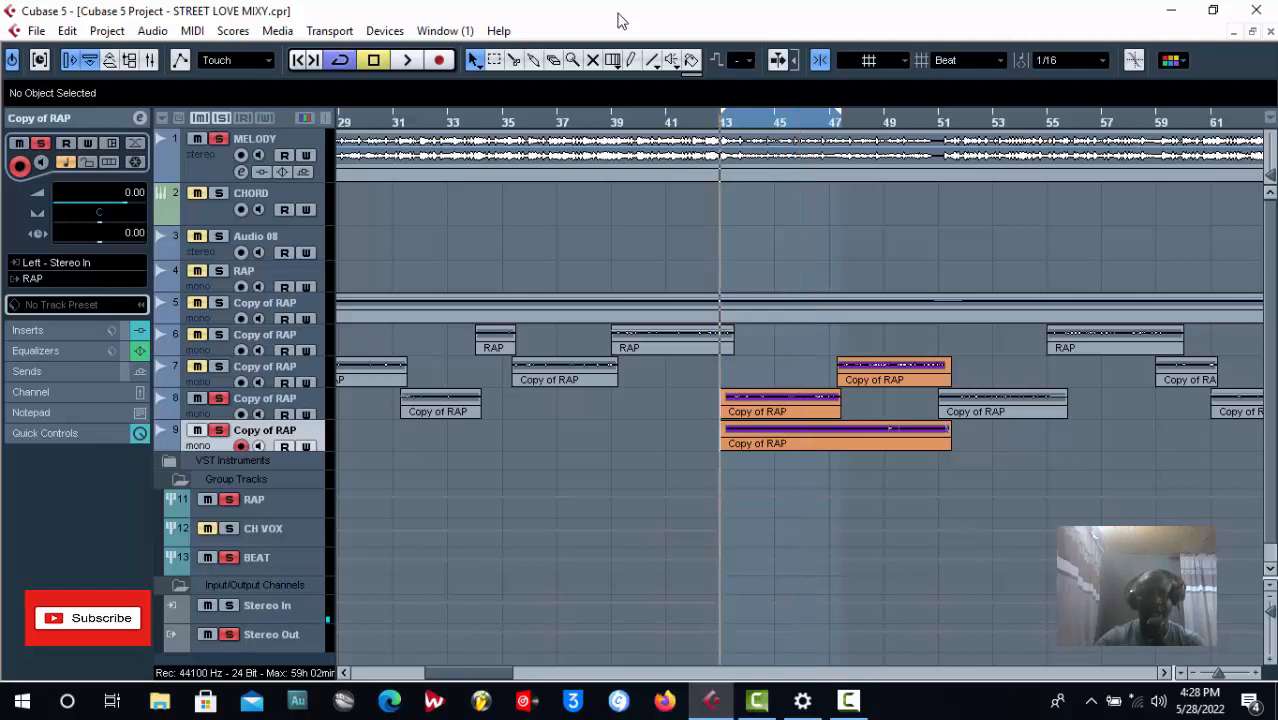
pyautogui.press('Down')
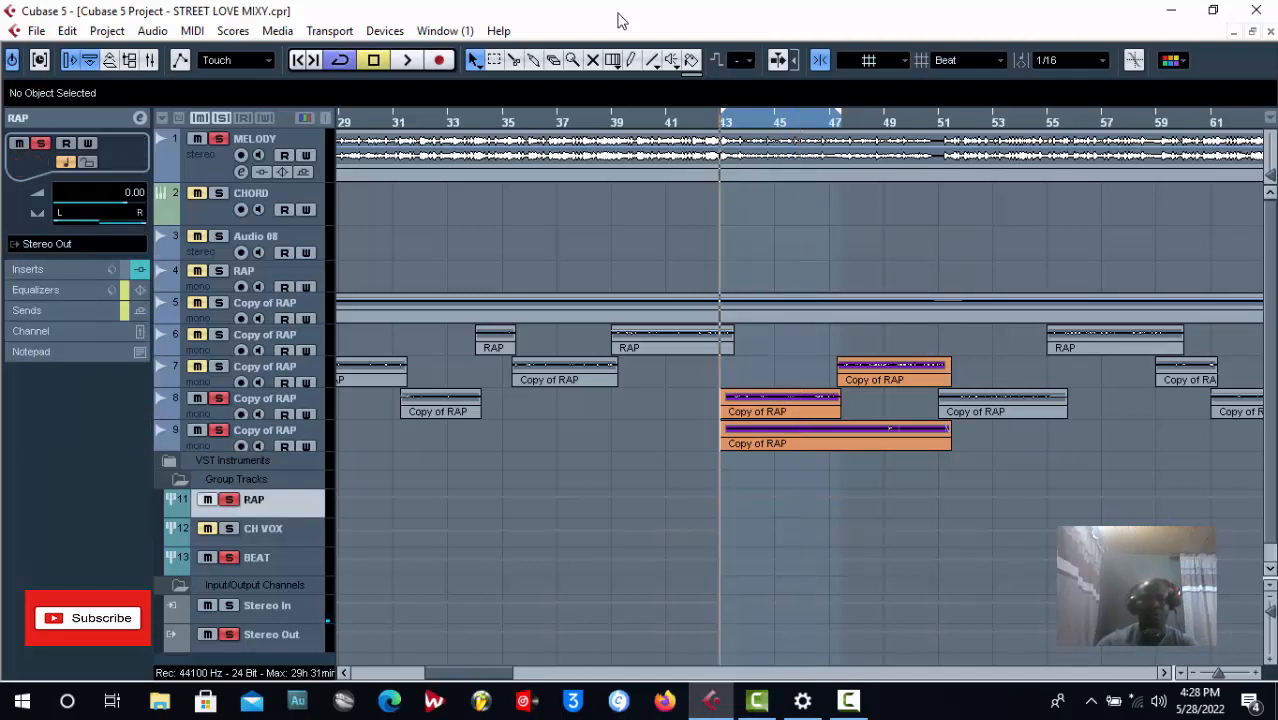
pyautogui.press('Up')
pyautogui.press('Up')
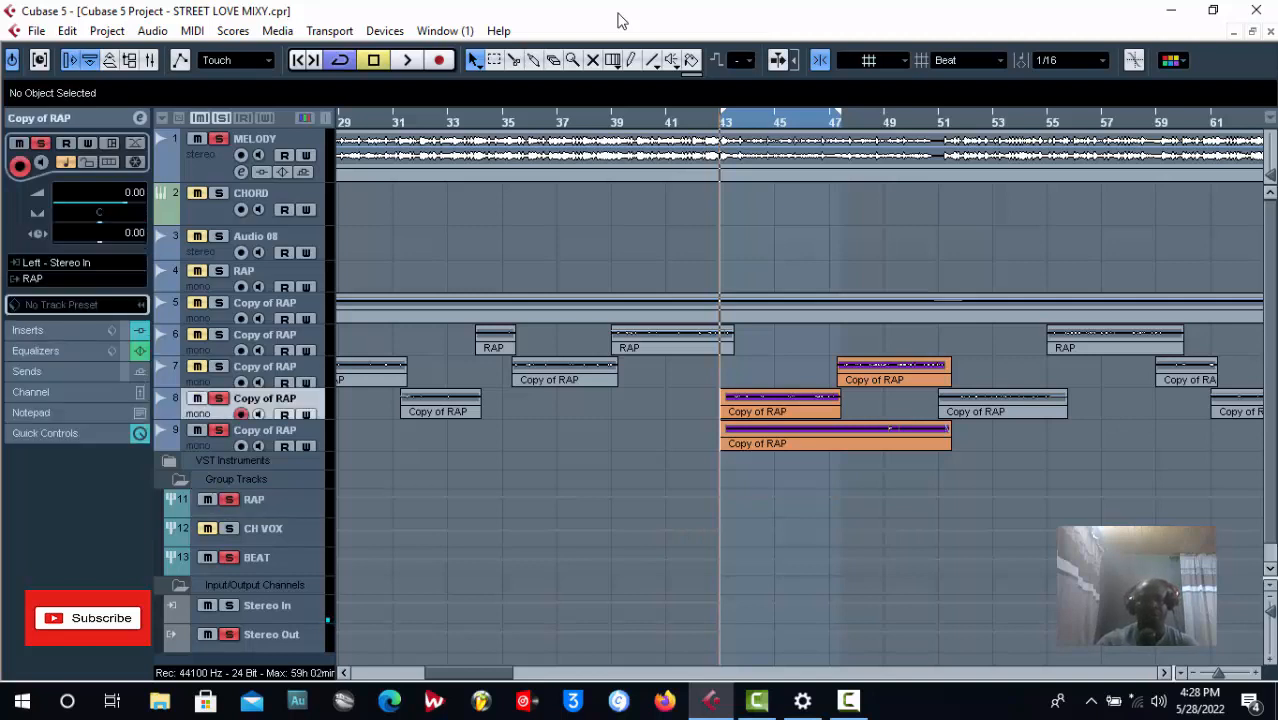
pyautogui.press('Down')
pyautogui.press('Down')
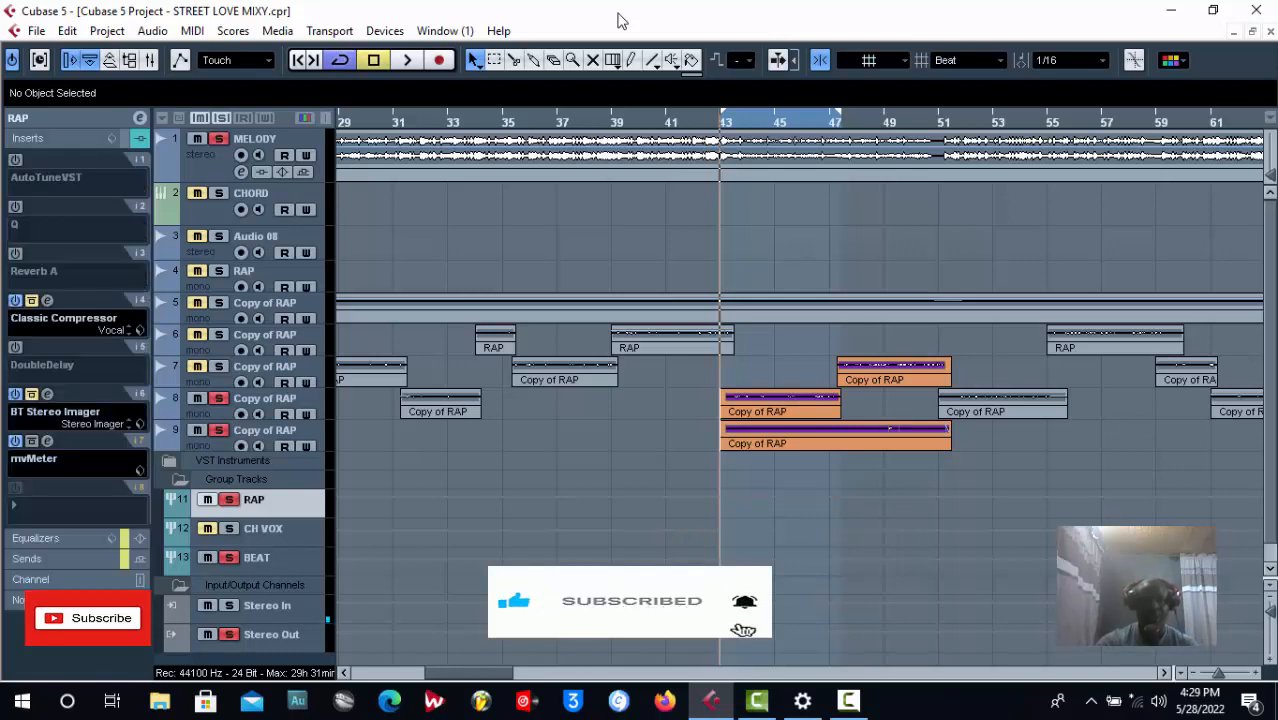
# Remove the bypassed AutoTuneVST, Q, Reverb A and DoubleDelay inserts from the RAP group track
pyautogui.click(62, 178)
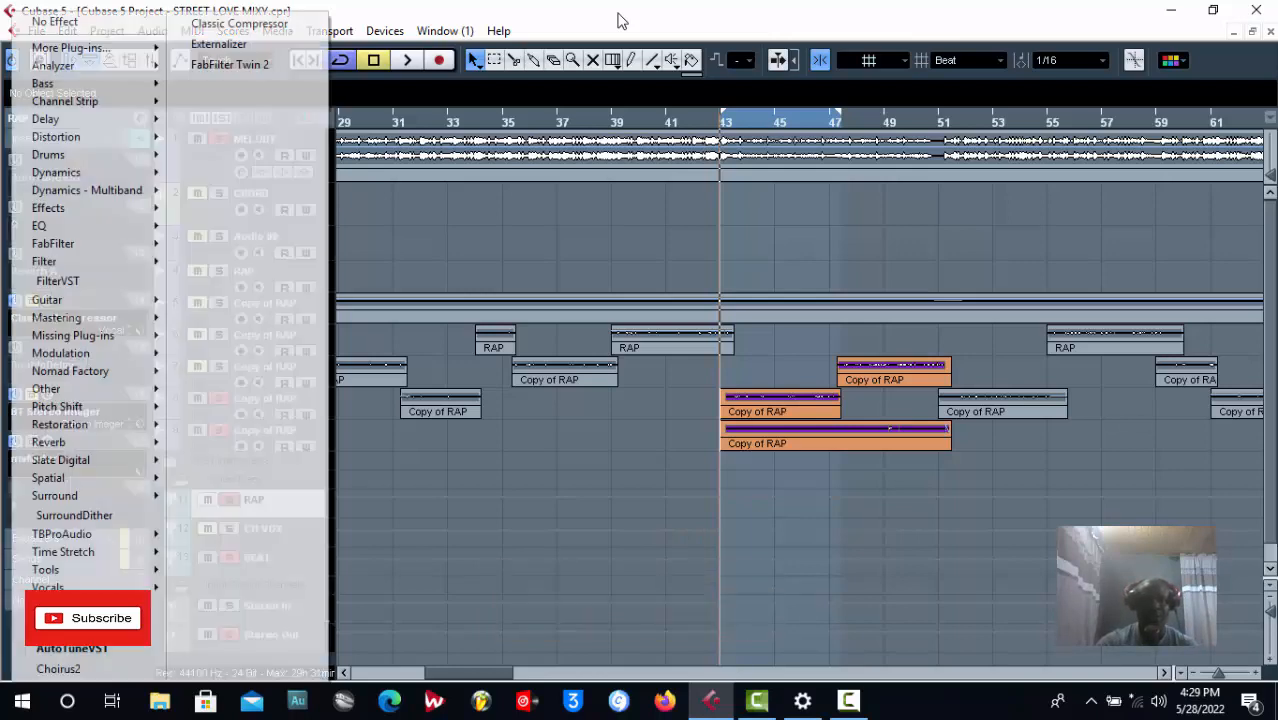
pyautogui.click(60, 21)
pyautogui.click(62, 225)
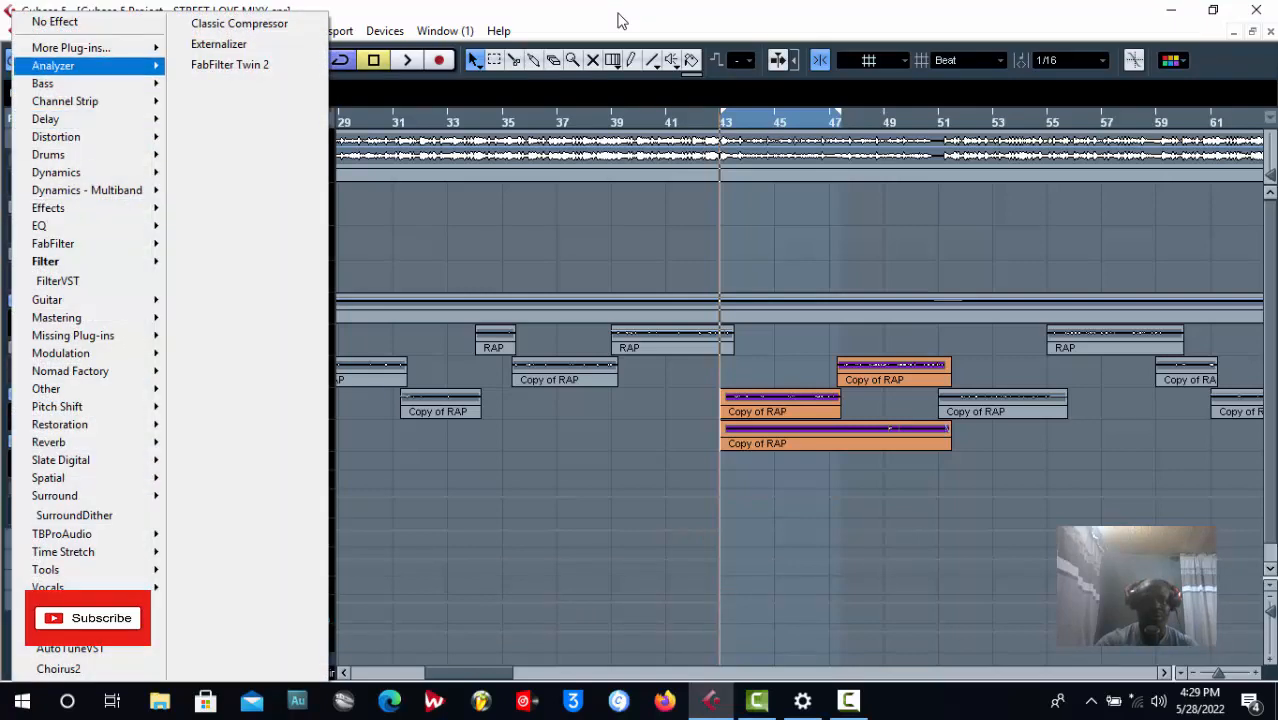
pyautogui.click(60, 21)
pyautogui.click(62, 272)
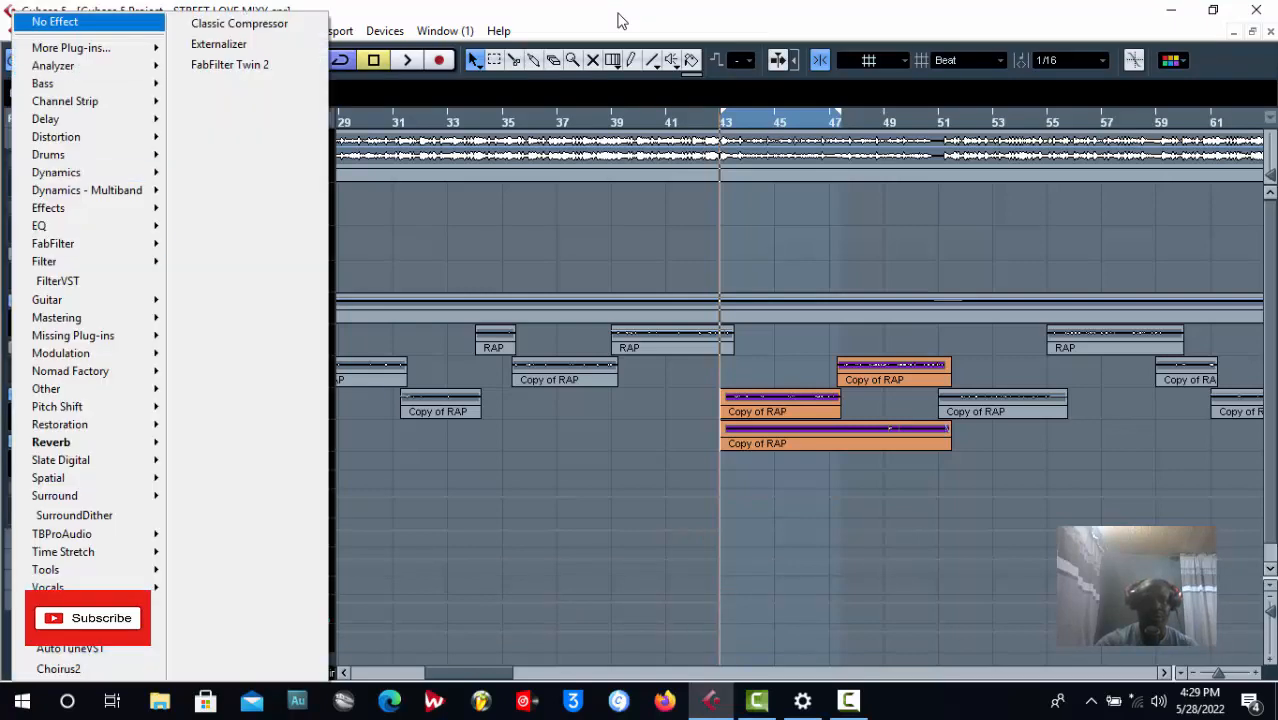
pyautogui.click(60, 21)
pyautogui.click(62, 366)
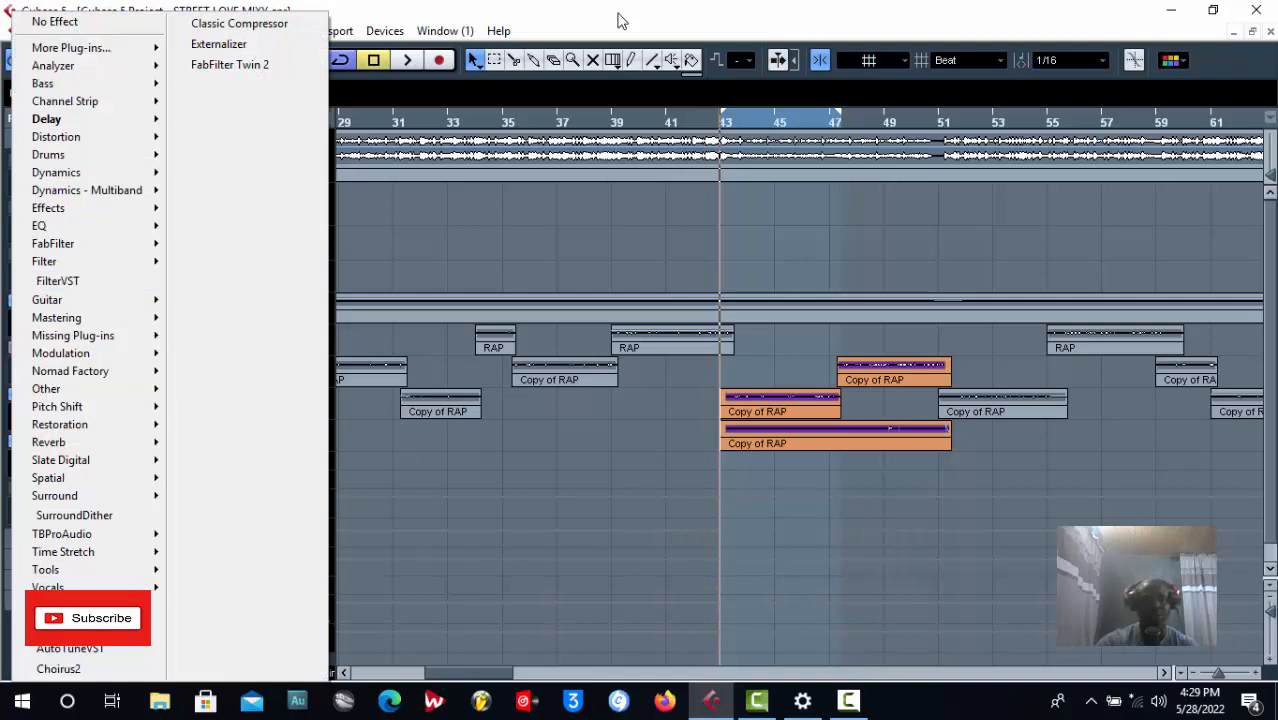
pyautogui.click(60, 21)
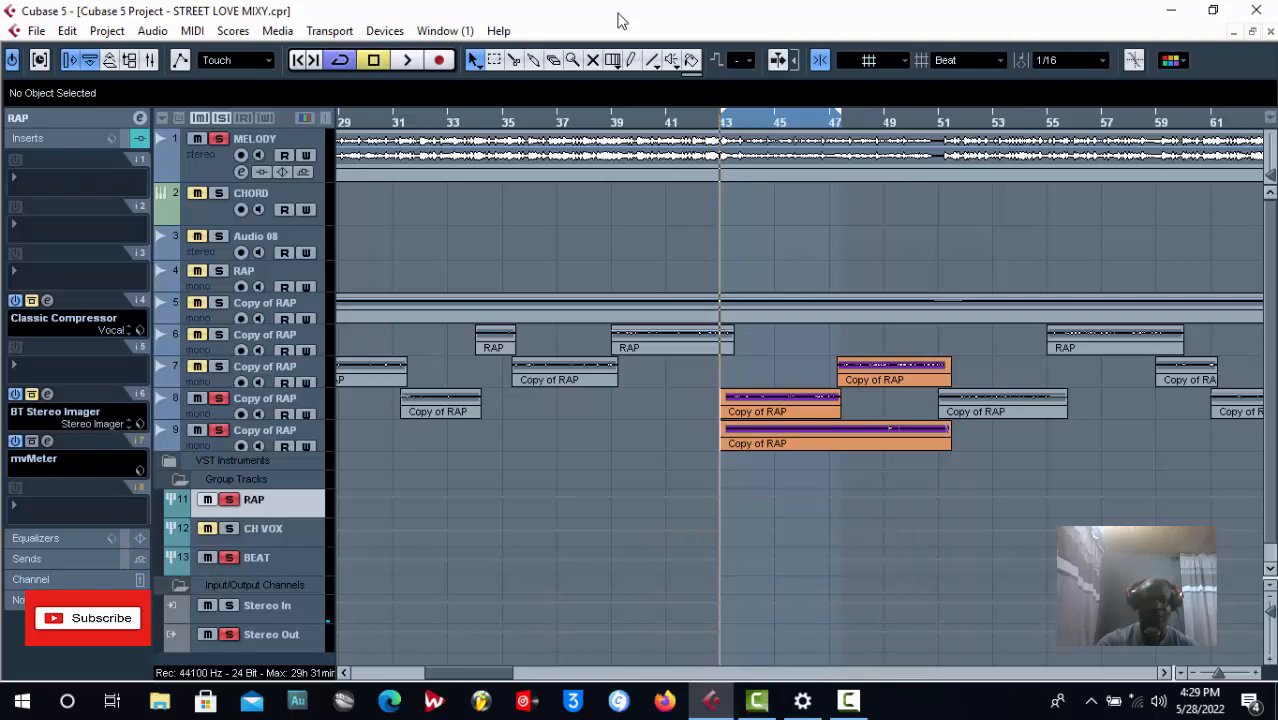
# Move the RAP group's Classic Compressor to insert slot 1 and BT Stereo Imager to insert slot 2
pyautogui.moveTo(139, 300); pyautogui.dragTo(139, 160)
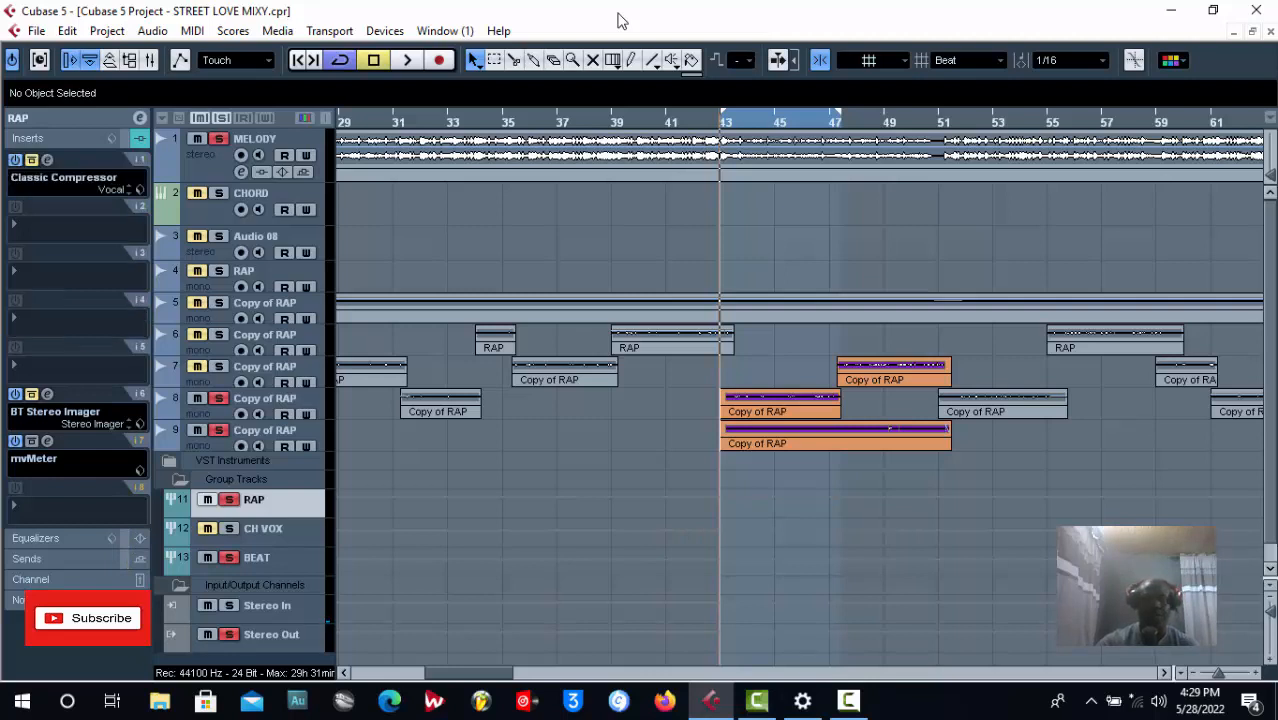
pyautogui.moveTo(139, 394); pyautogui.dragTo(139, 206)
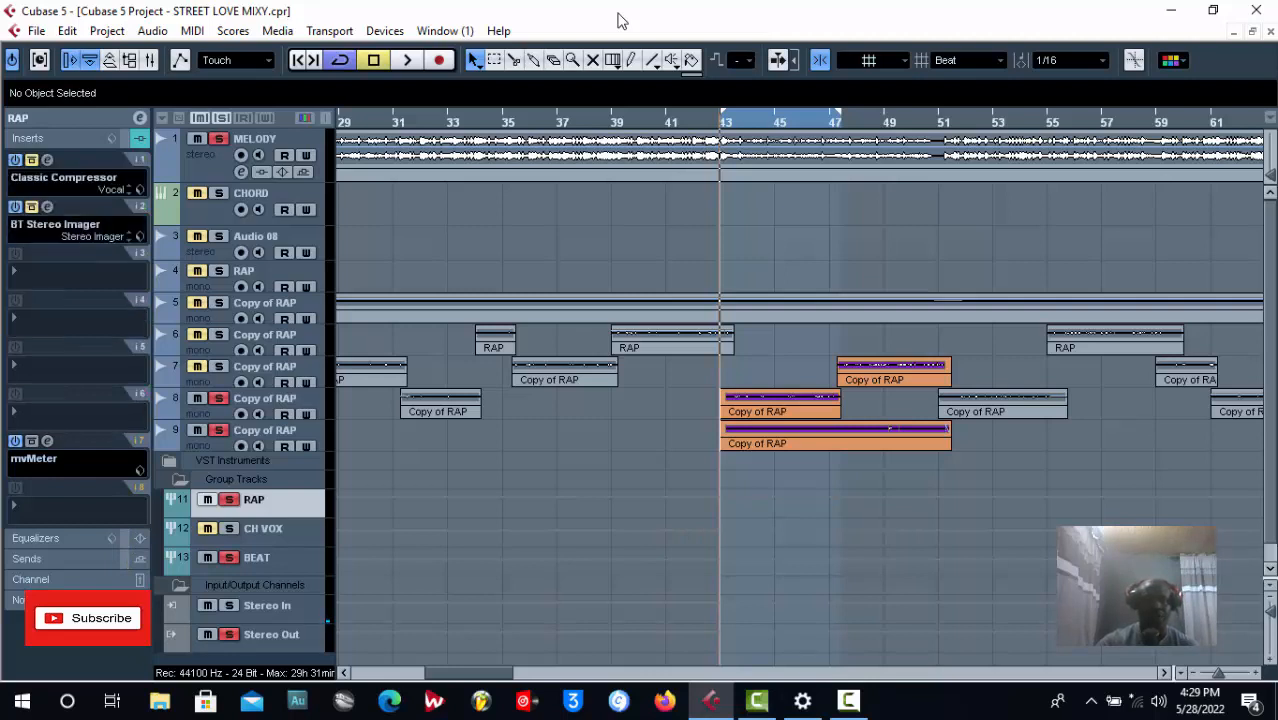
# Move the RAP group's mvMeter to insert slot 3 and play through the looped passage from bar 43
pyautogui.moveTo(139, 440); pyautogui.dragTo(139, 254)
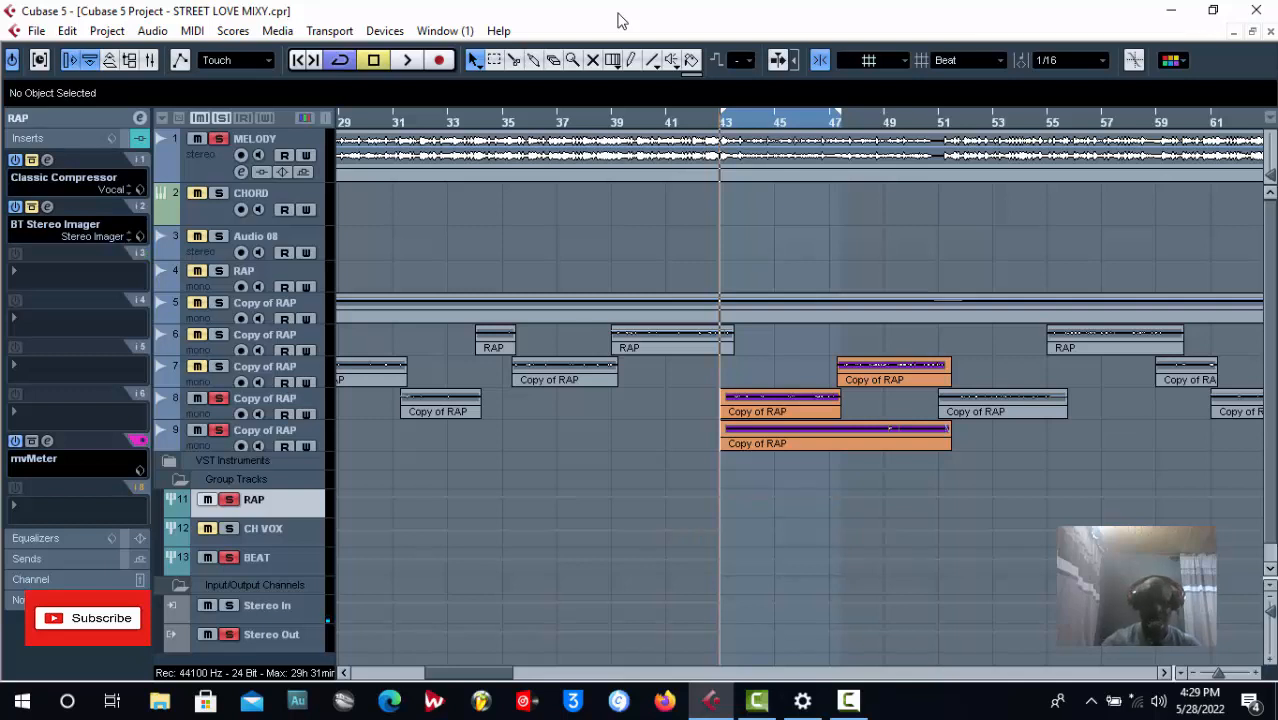
pyautogui.moveTo(74, 459); pyautogui.dragTo(74, 271)
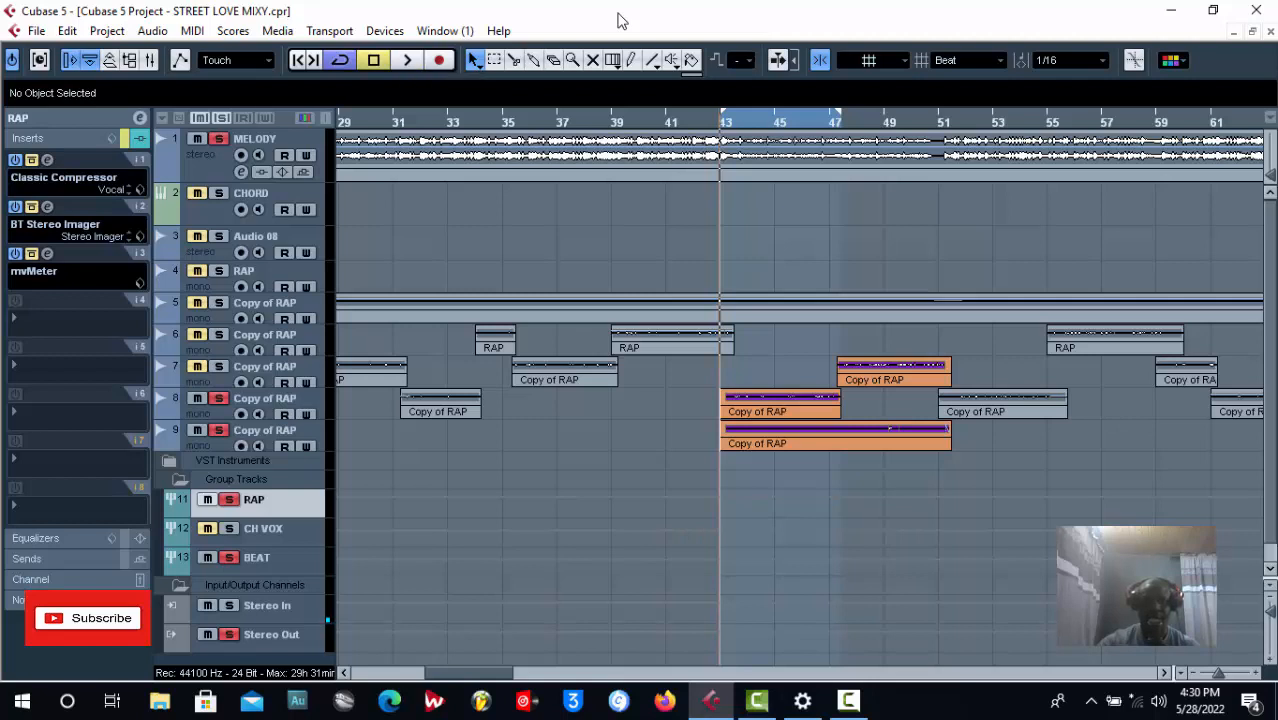
pyautogui.press('space')
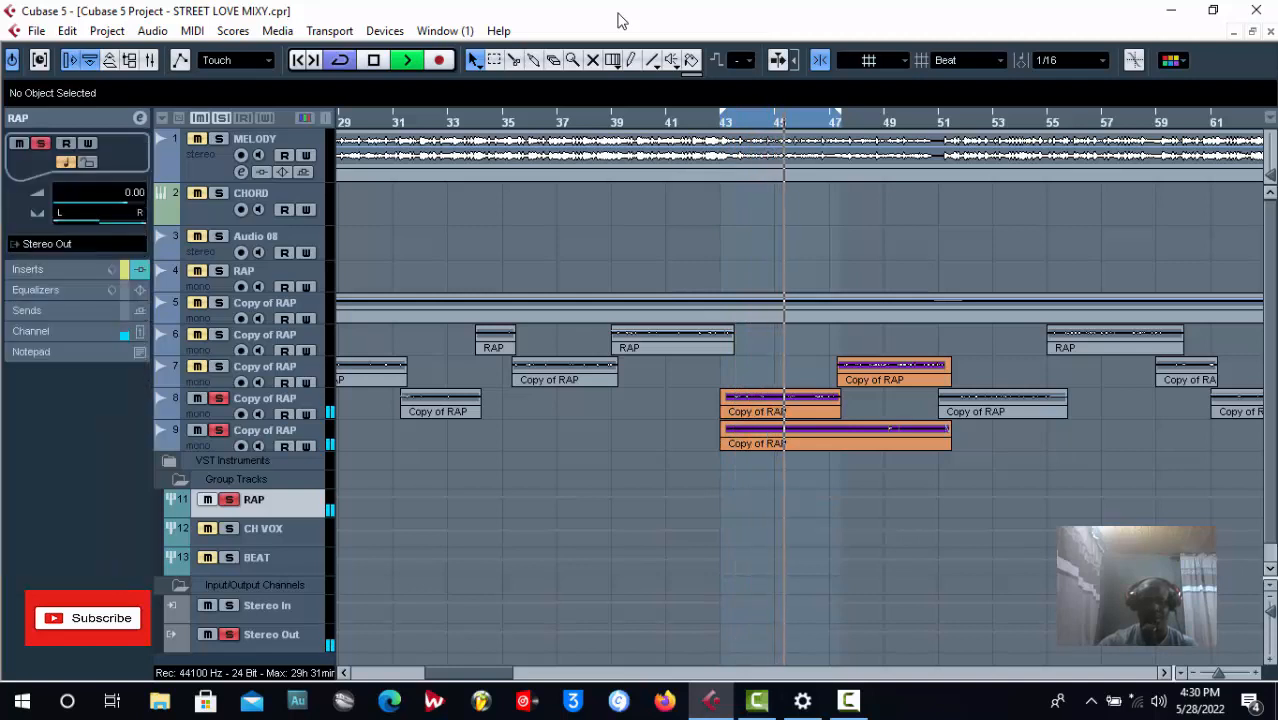
pyautogui.click(140, 269)
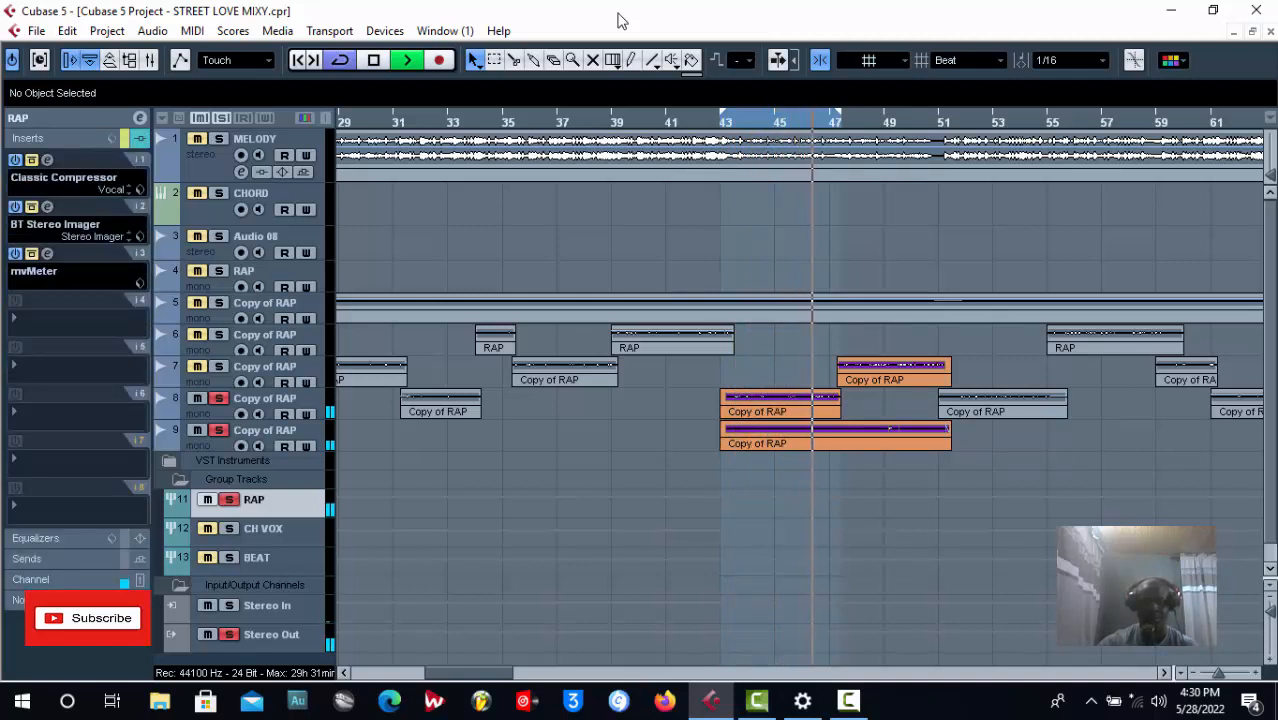
pyautogui.press('space')
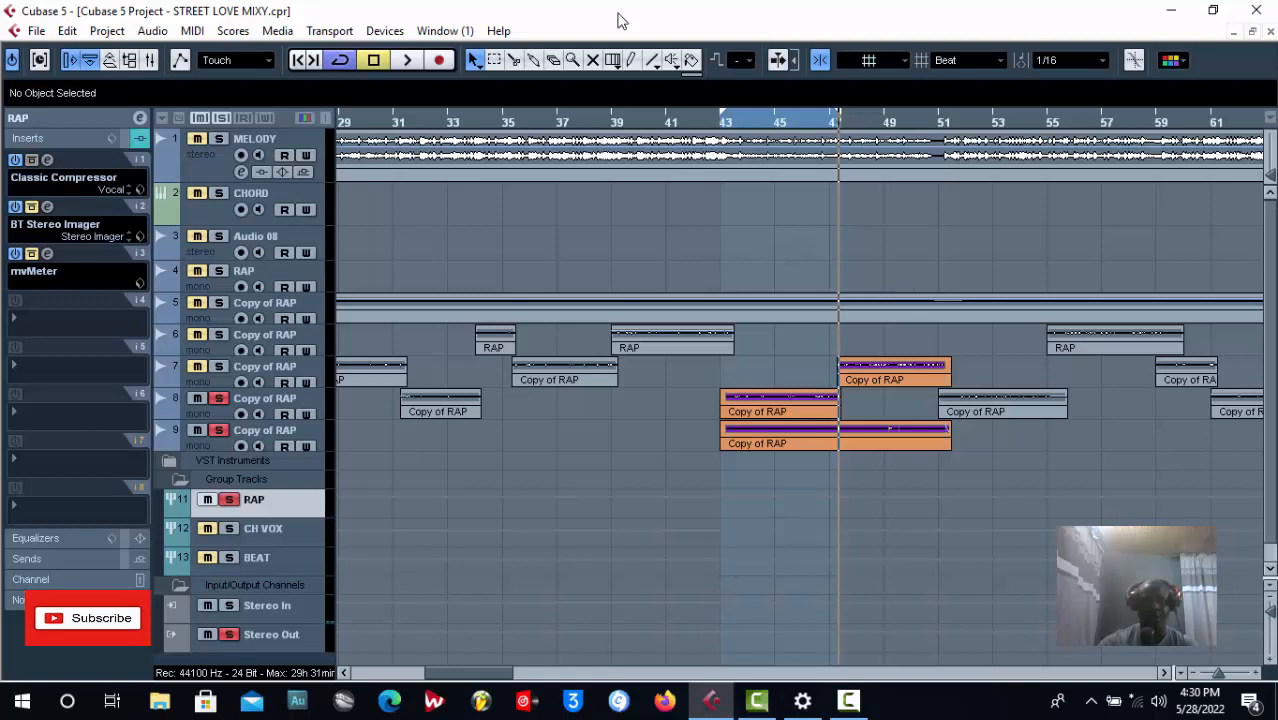
# Open the RAP group's Classic Compressor and audition the looped passage with the compressor active
pyautogui.click(47, 160)
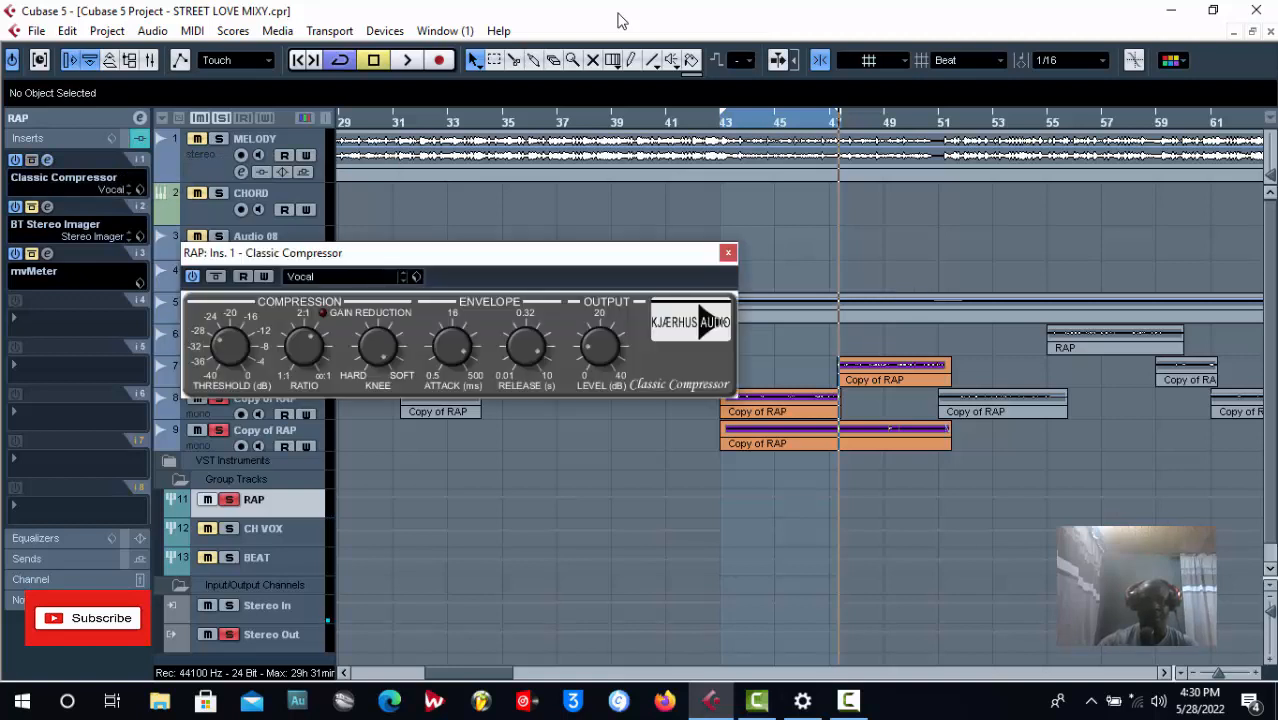
pyautogui.moveTo(412, 260); pyautogui.dragTo(497, 213)
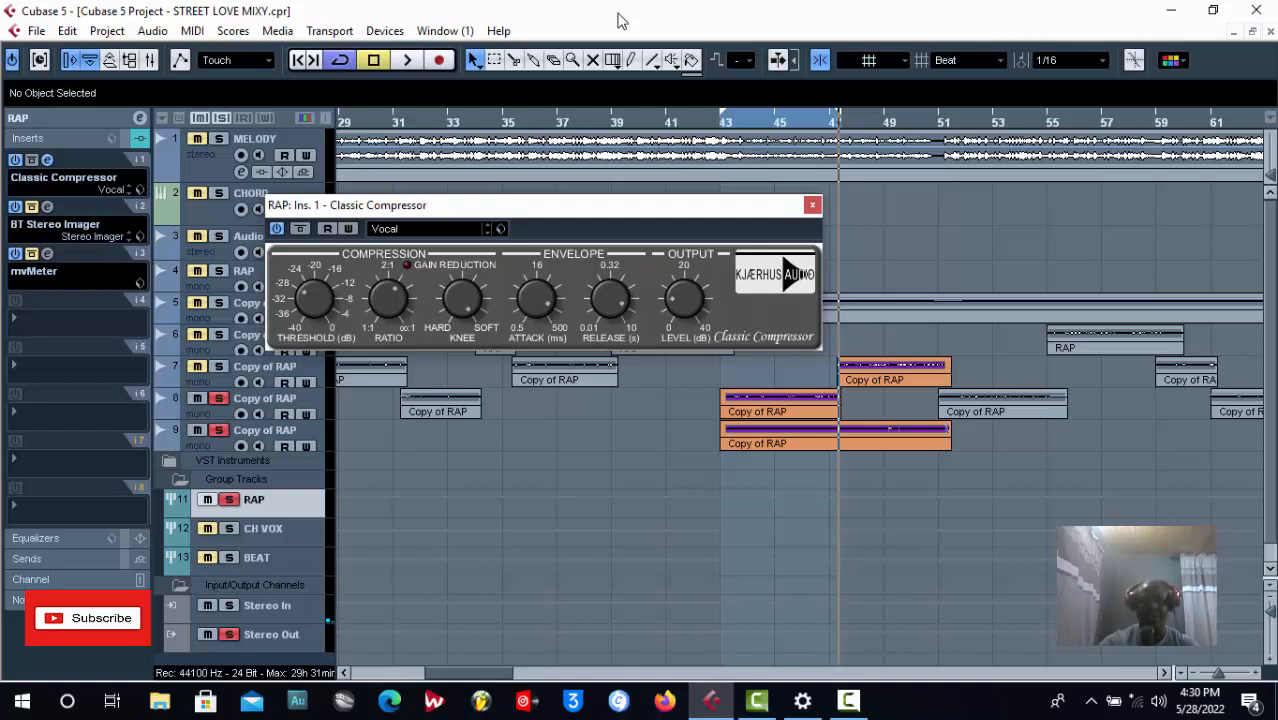
pyautogui.moveTo(474, 208); pyautogui.dragTo(456, 196)
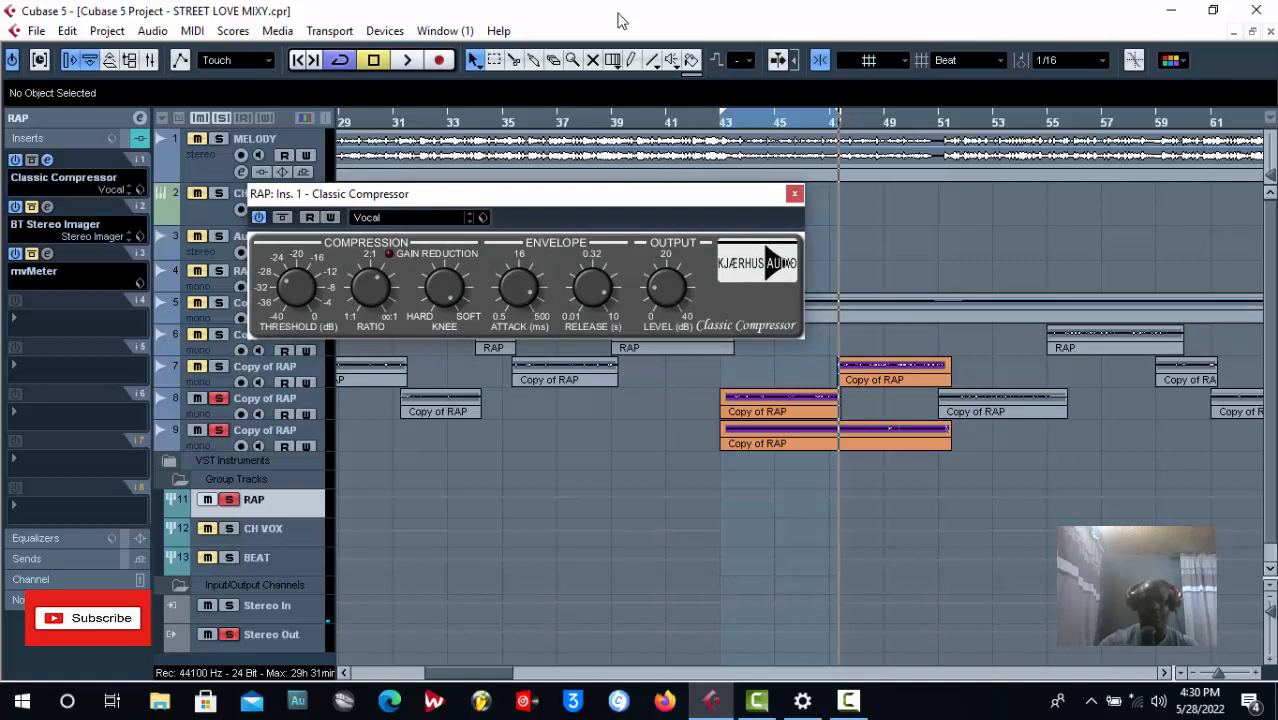
pyautogui.moveTo(466, 207); pyautogui.dragTo(367, 215)
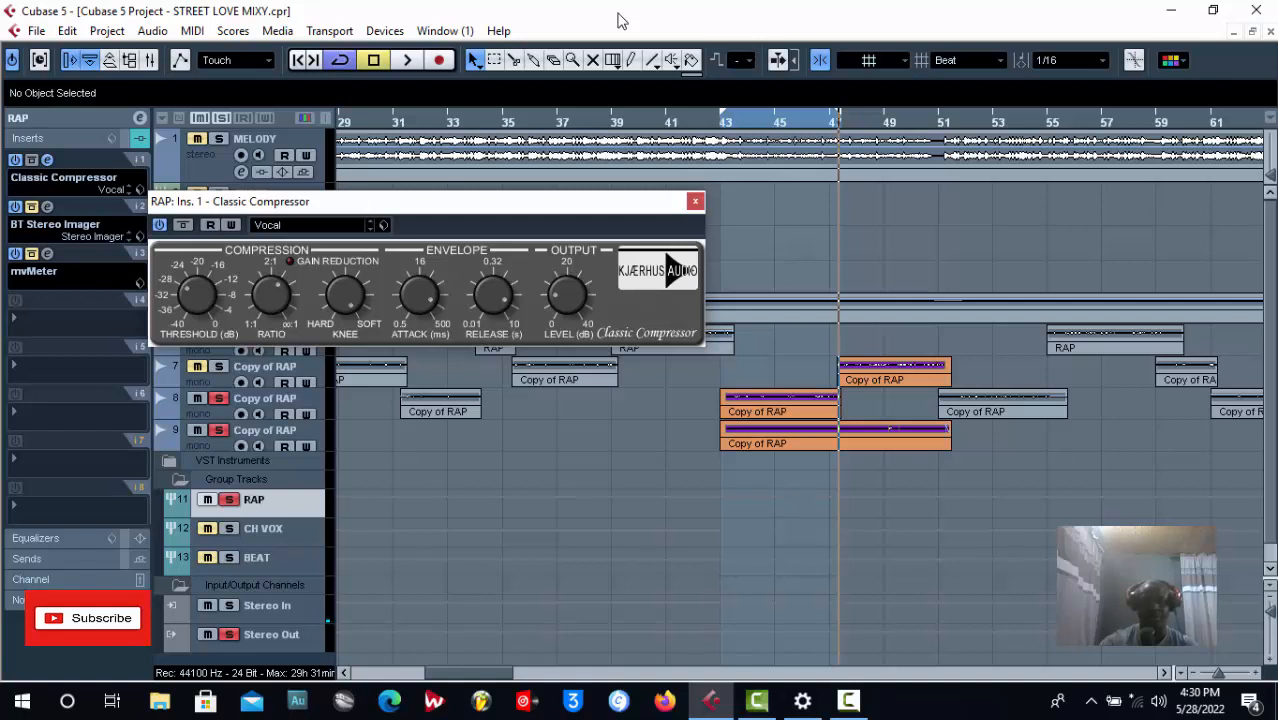
pyautogui.press('space')
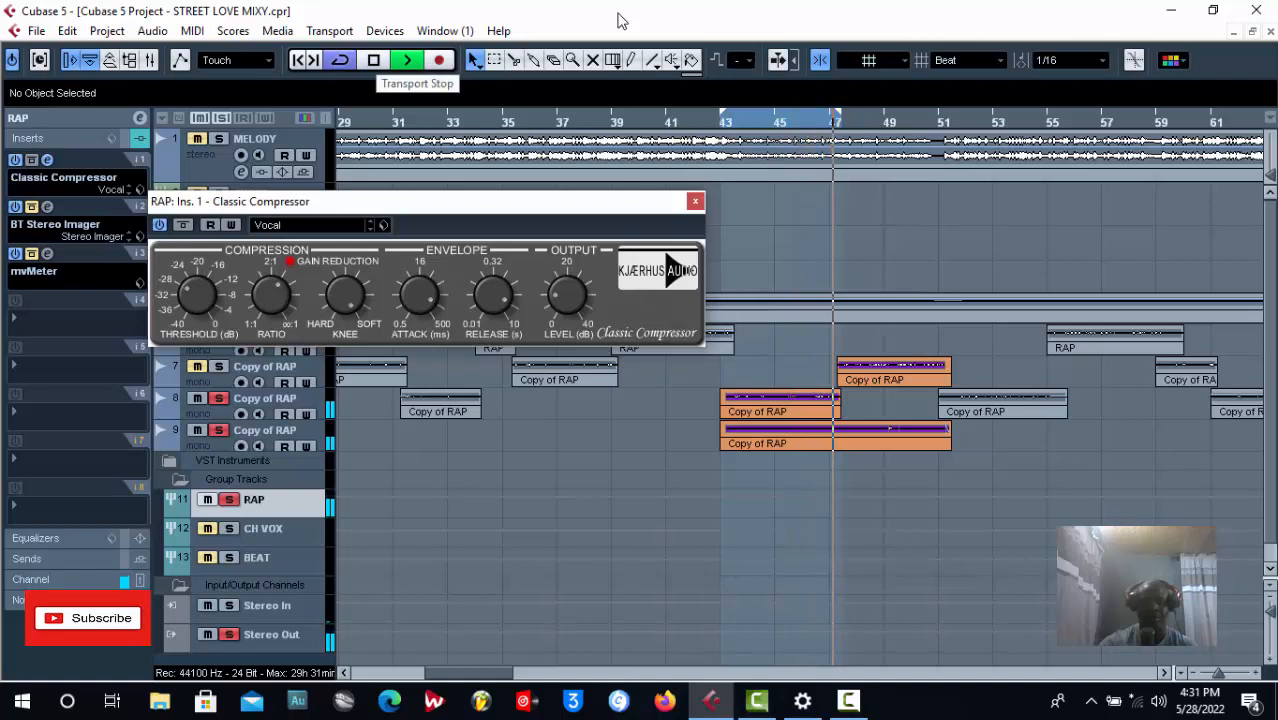
pyautogui.press('space')
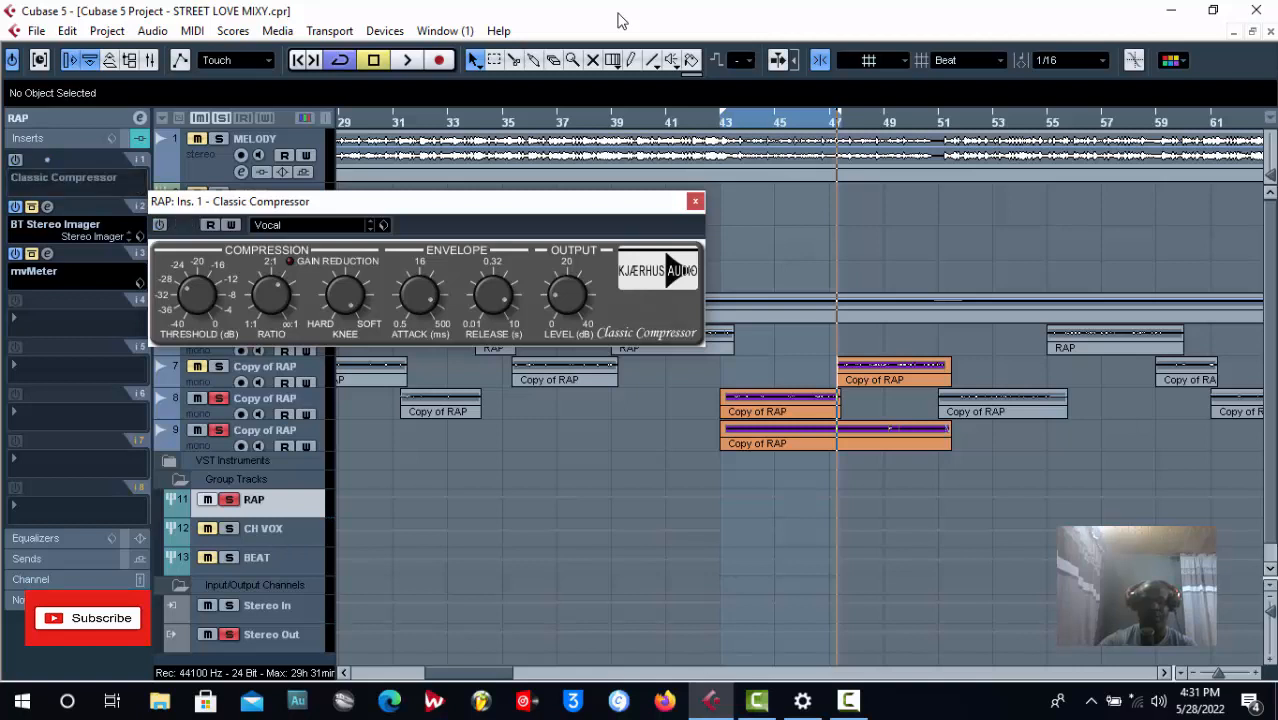
# Audition the loop with Classic Compressor switched off, and close its window with the insert switched back on
pyautogui.press('space')
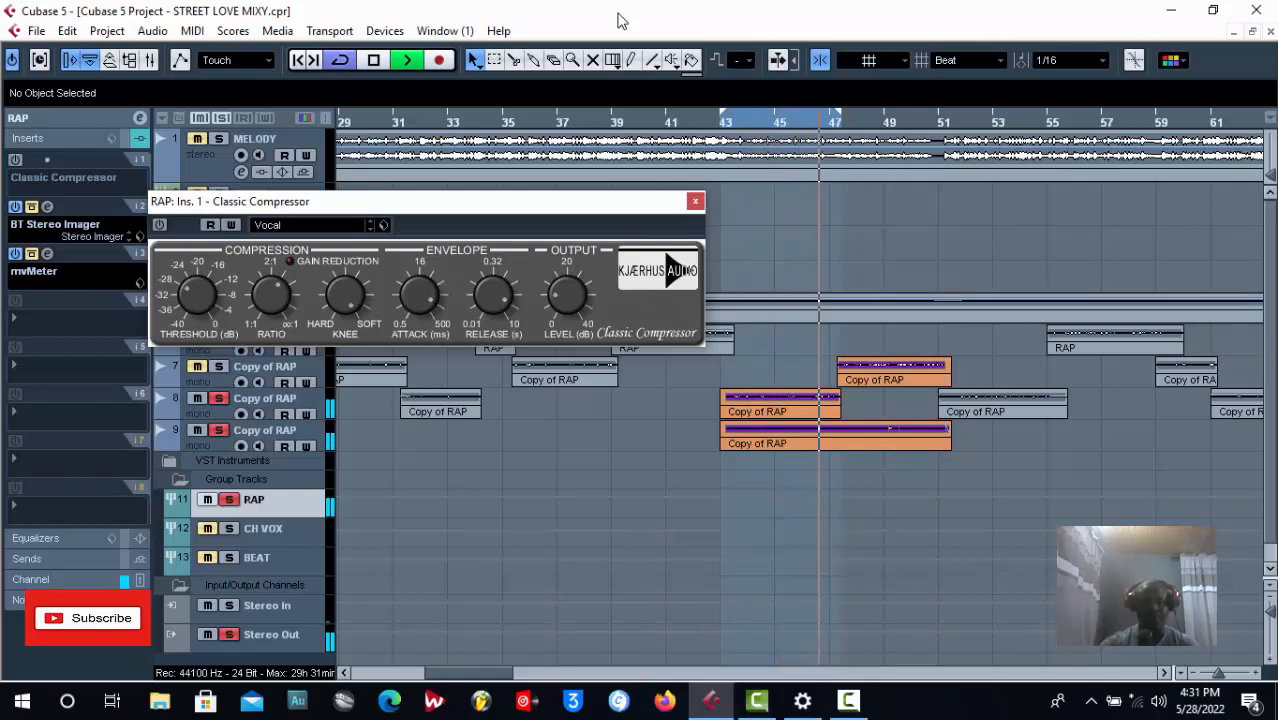
pyautogui.press('space')
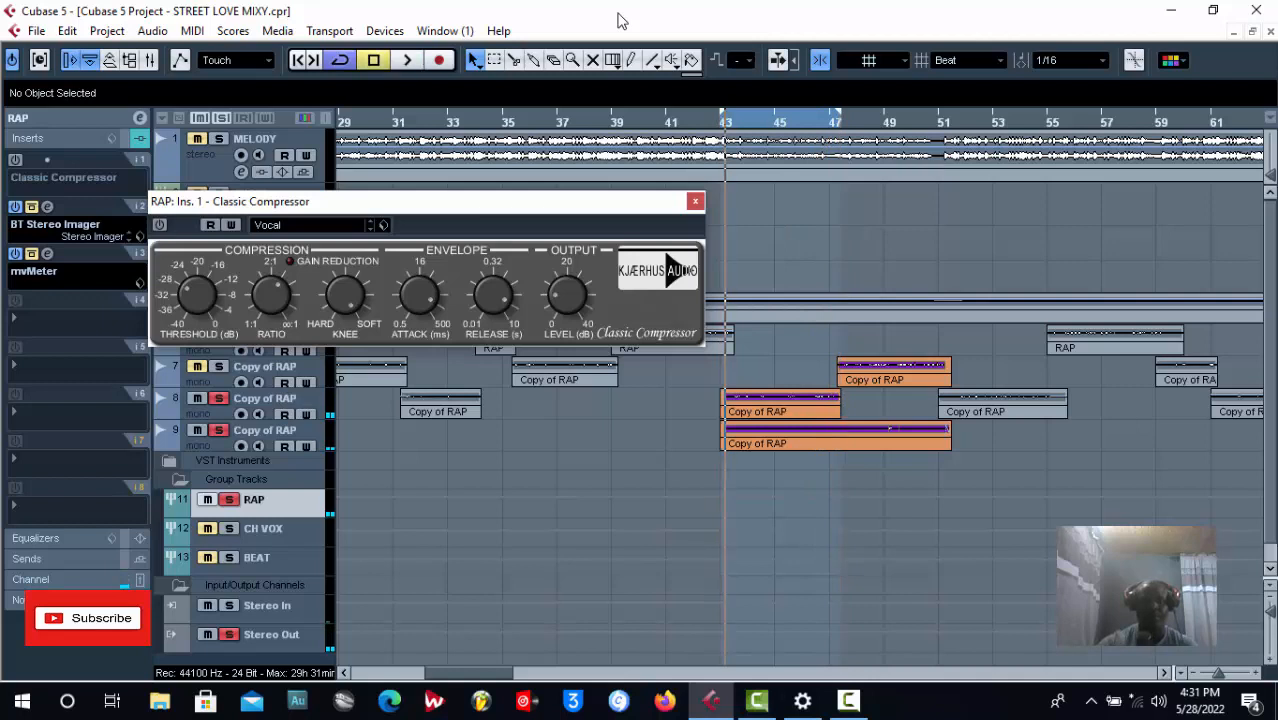
pyautogui.moveTo(323, 202); pyautogui.dragTo(362, 175)
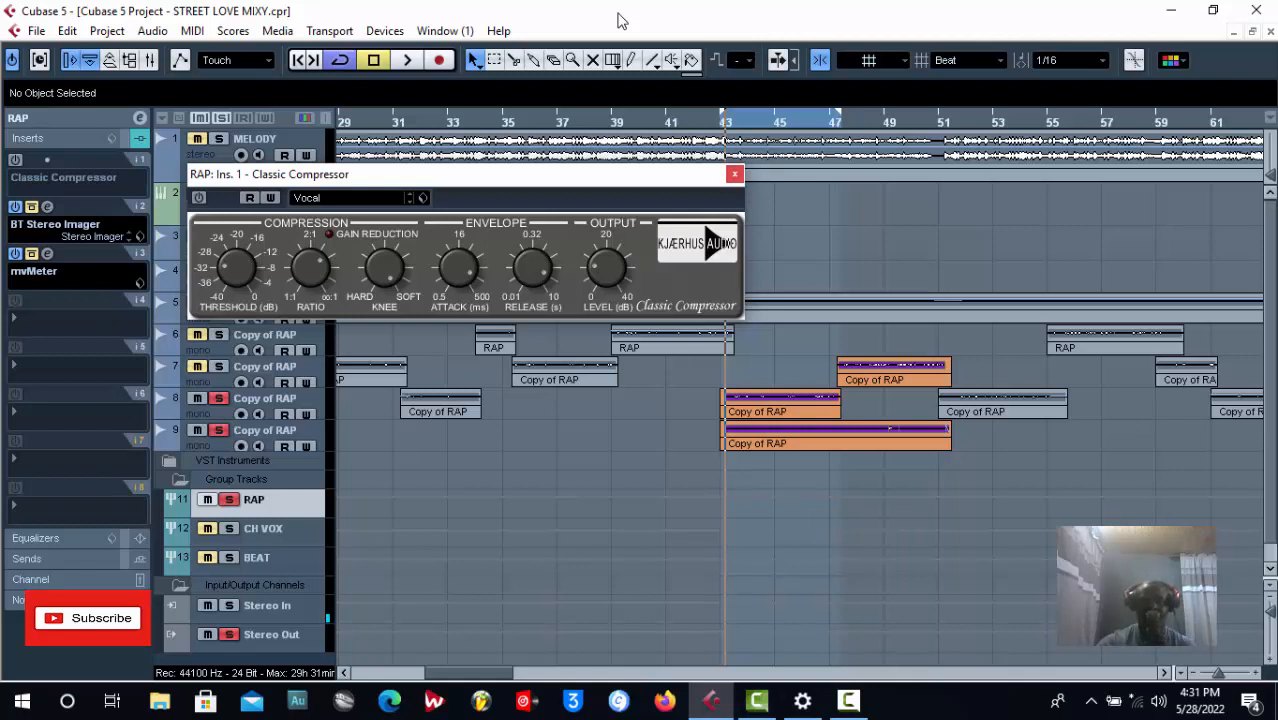
pyautogui.click(735, 174)
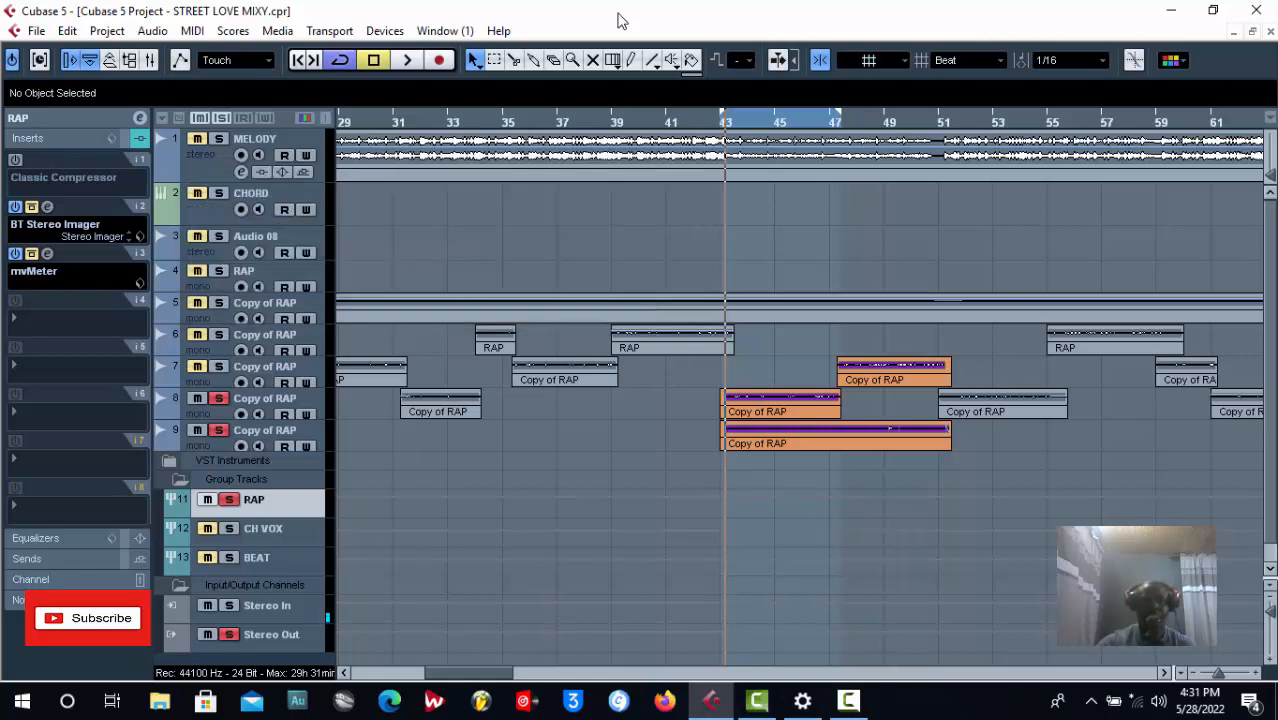
pyautogui.click(15, 160)
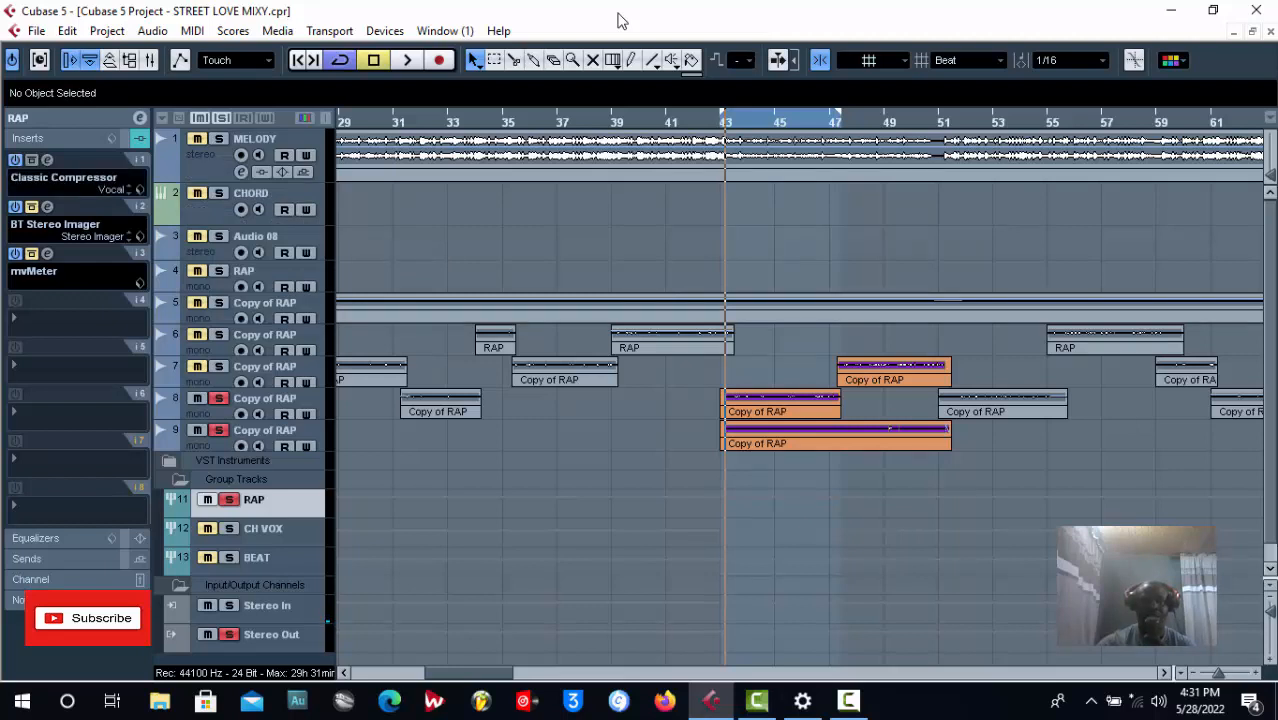
# Take the RAP group's BT Stereo Imager out of bypass and open its plug-in window
pyautogui.click(32, 207)
pyautogui.click(47, 207)
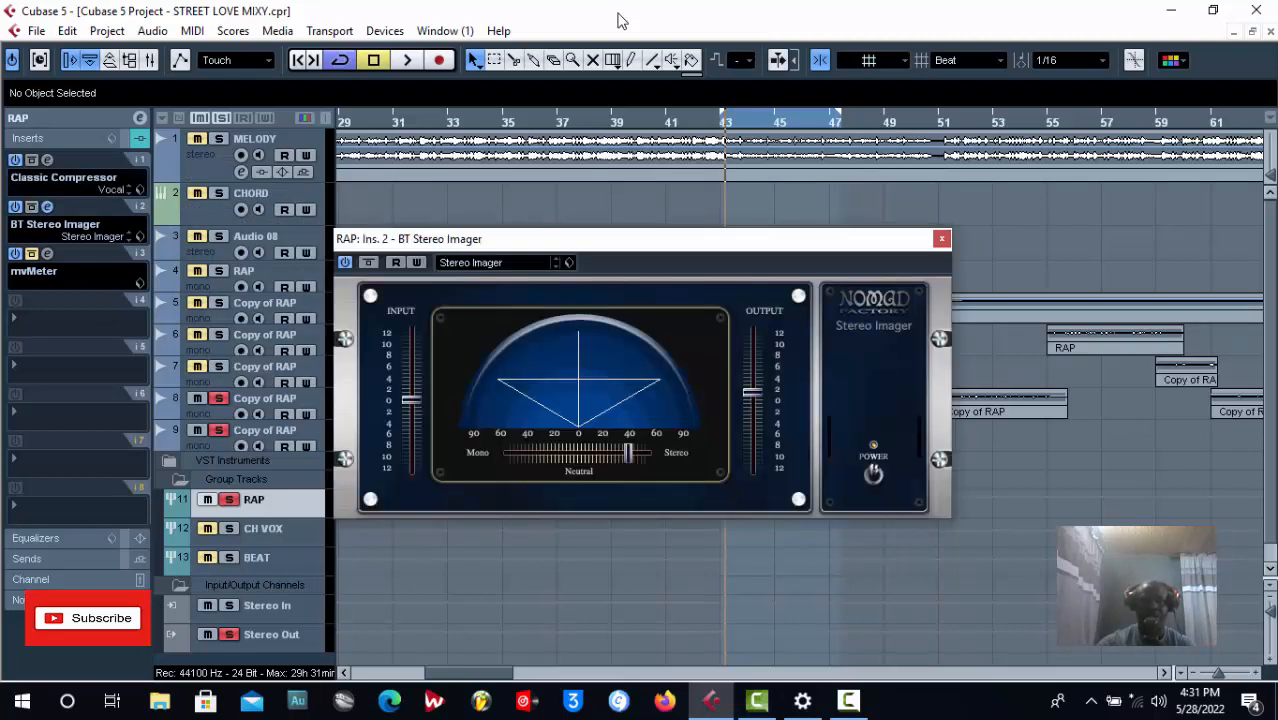
pyautogui.moveTo(500, 241); pyautogui.dragTo(515, 210)
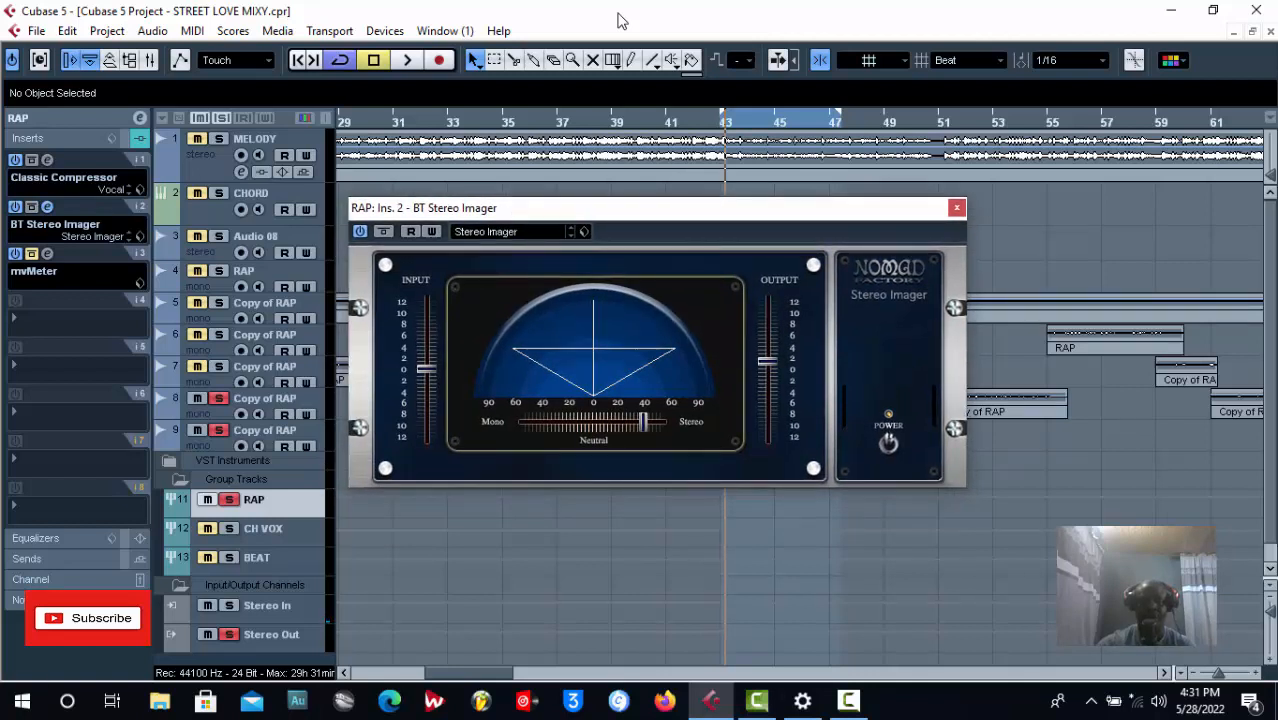
pyautogui.moveTo(895, 220); pyautogui.dragTo(757, 230)
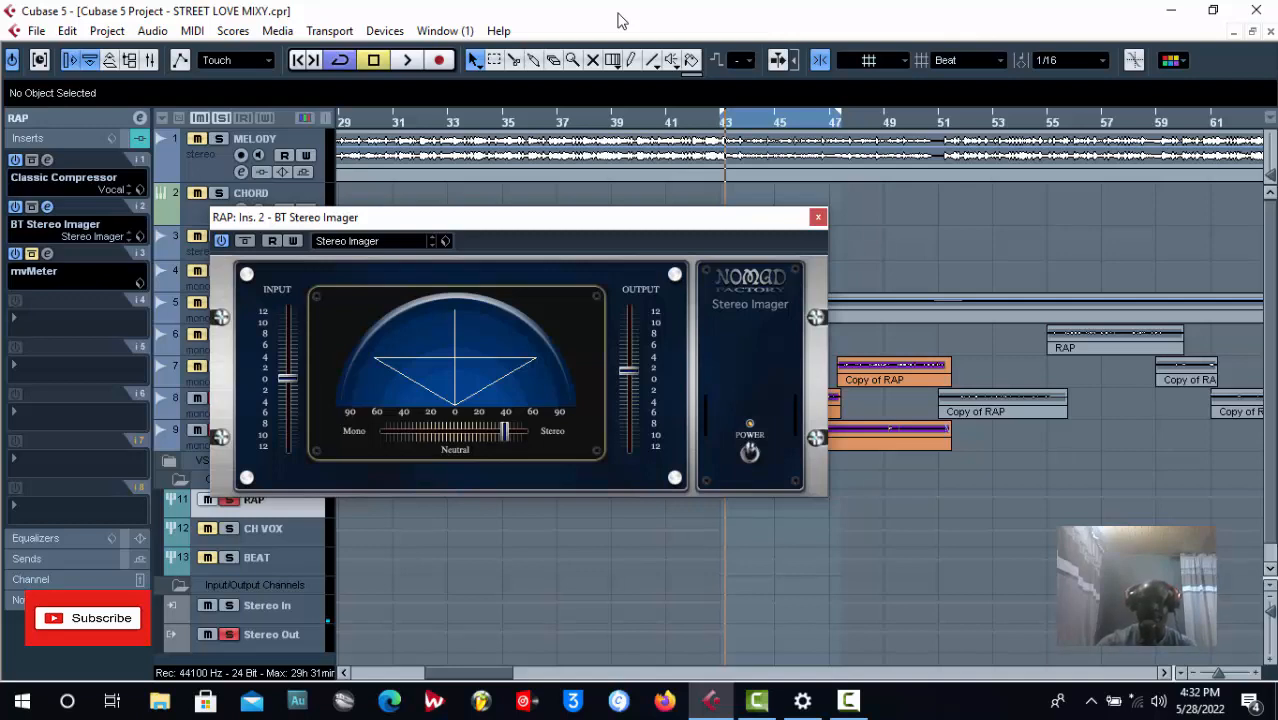
pyautogui.moveTo(668, 231); pyautogui.dragTo(706, 226)
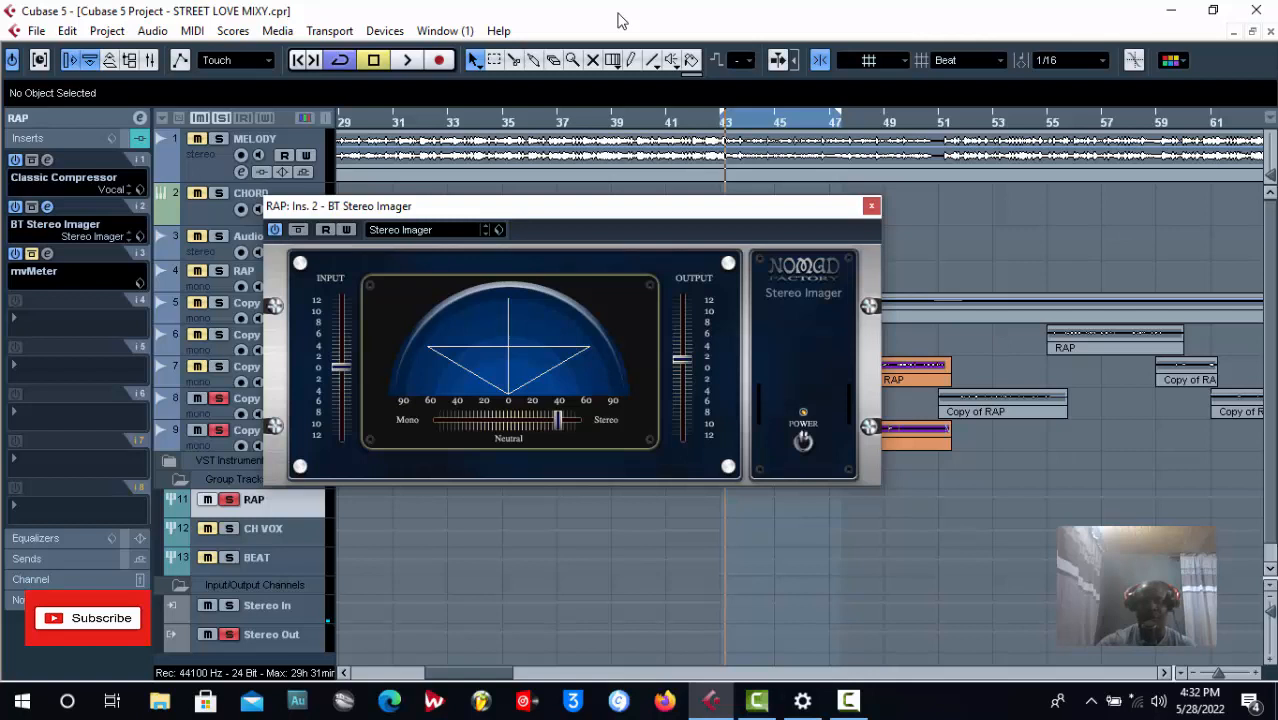
# Switch off BT Stereo Imager and play the looped rap passage without it
pyautogui.click(275, 230)
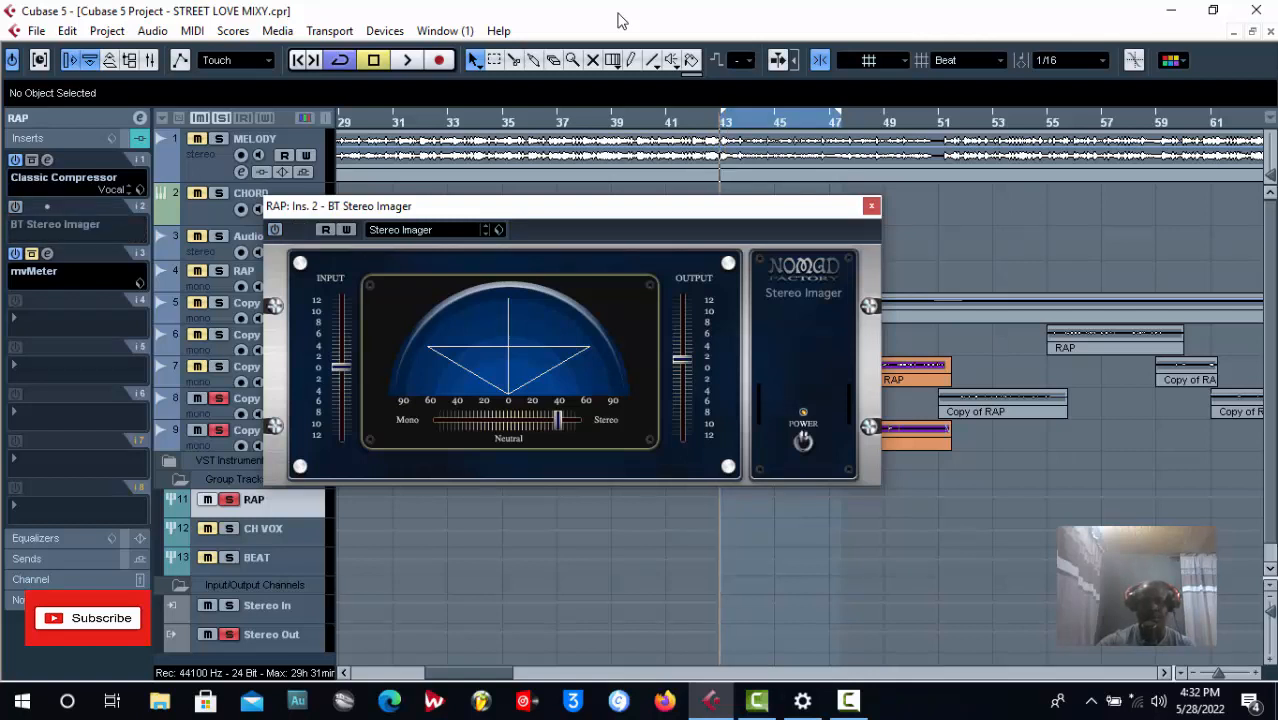
pyautogui.press('space')
pyautogui.moveTo(547, 212); pyautogui.dragTo(339, 143)
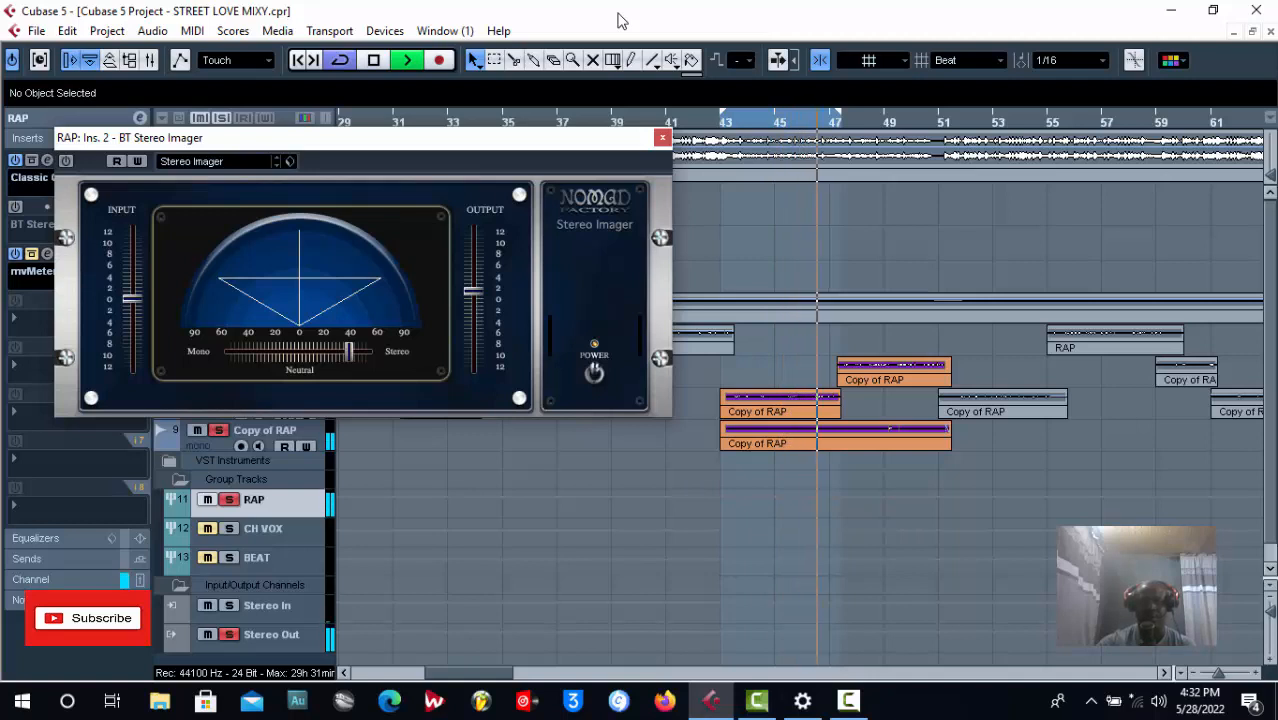
pyautogui.press('space')
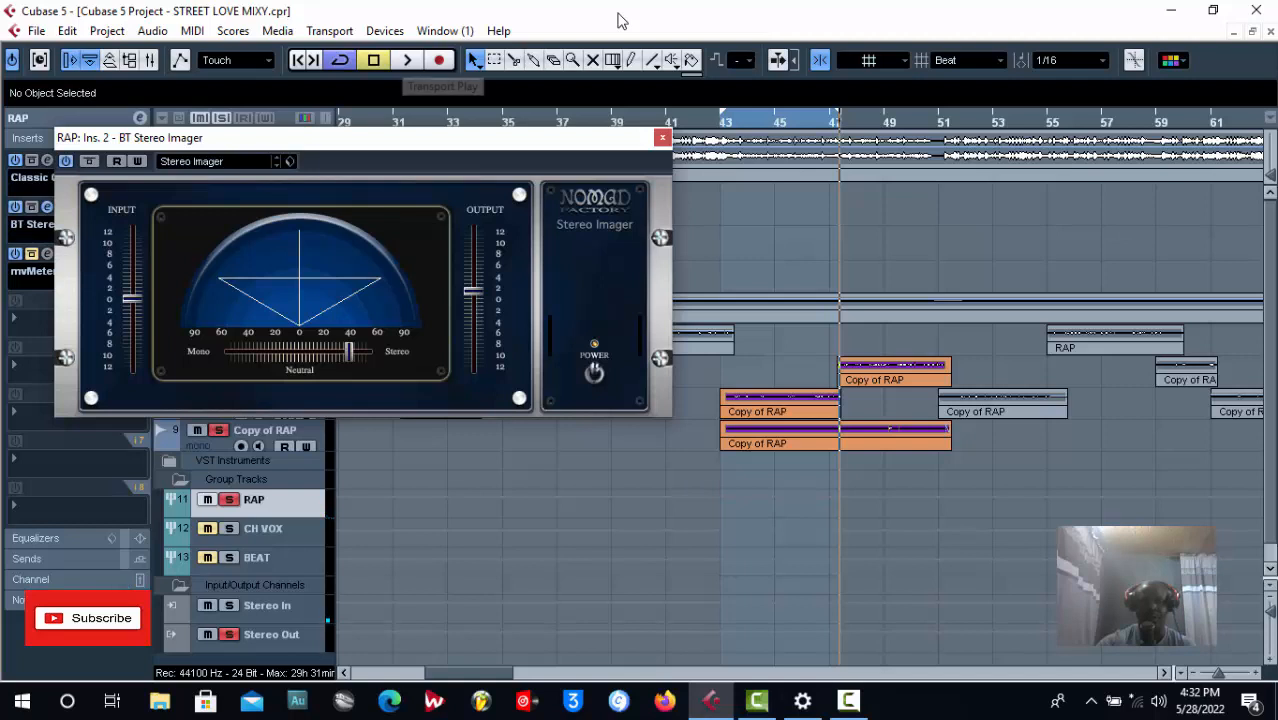
# Play the loop again from the left locator with BT Stereo Imager switched on
pyautogui.press('KP_1')
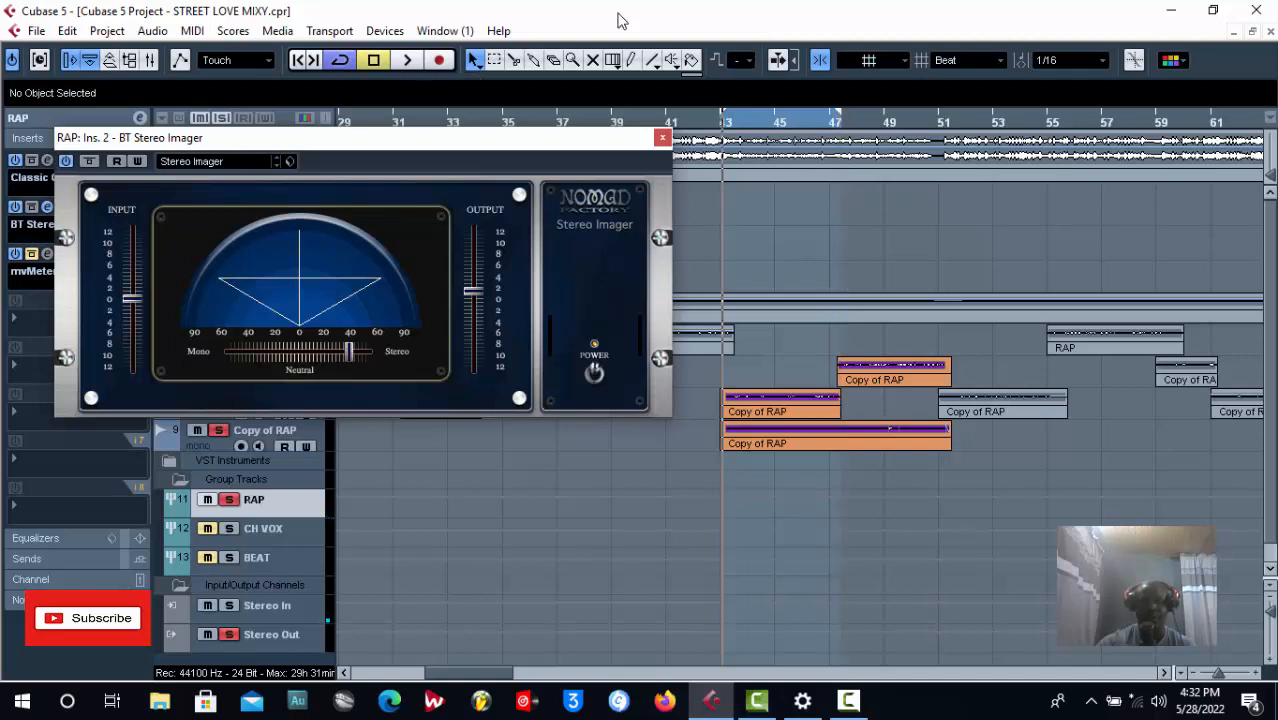
pyautogui.press('space')
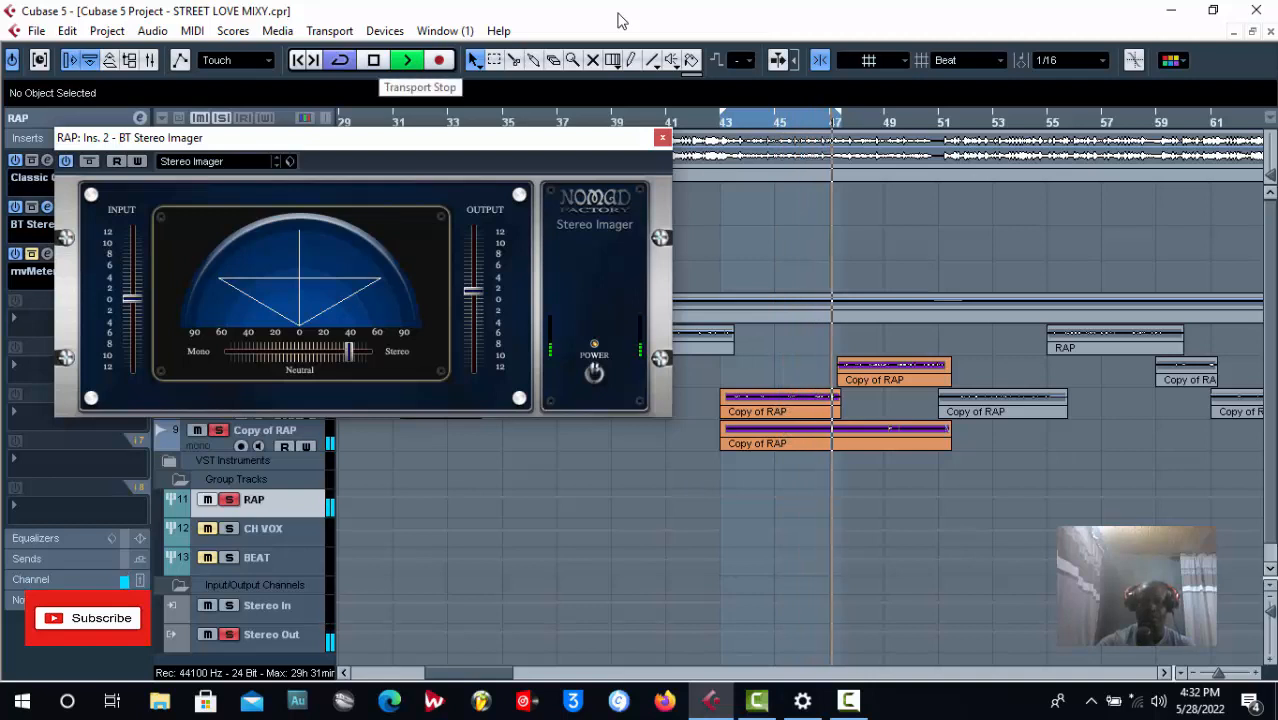
pyautogui.press('space')
# Display the RAP group's Classic Compressor and BT Stereo Imager windows together without overlap
pyautogui.moveTo(374, 138); pyautogui.dragTo(514, 187)
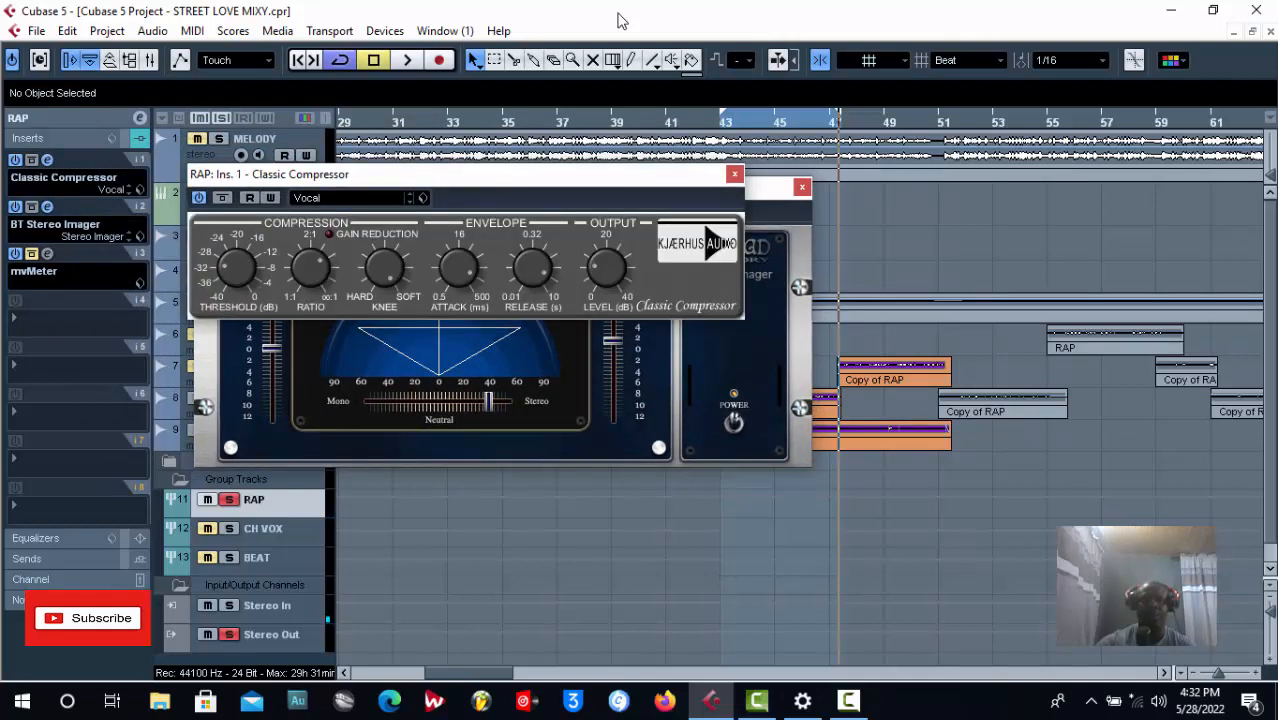
pyautogui.moveTo(550, 178); pyautogui.dragTo(1065, 147)
pyautogui.click(560, 188)
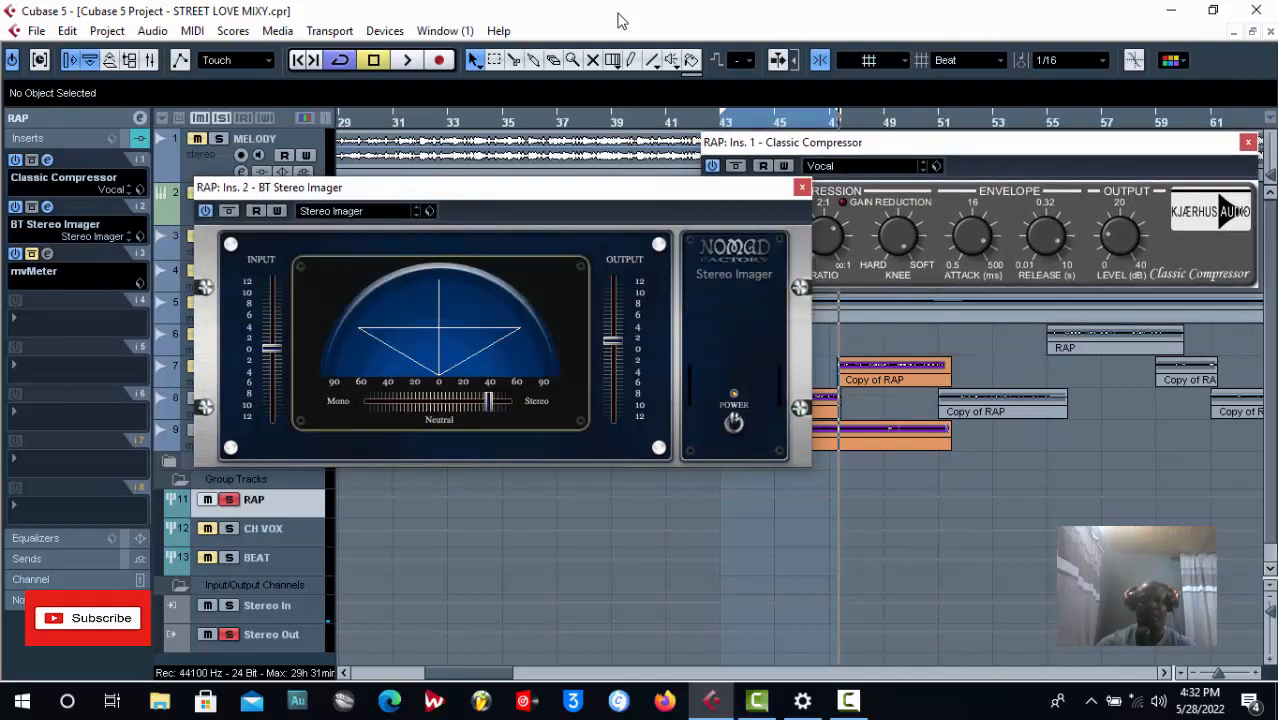
pyautogui.moveTo(560, 188); pyautogui.dragTo(953, 324)
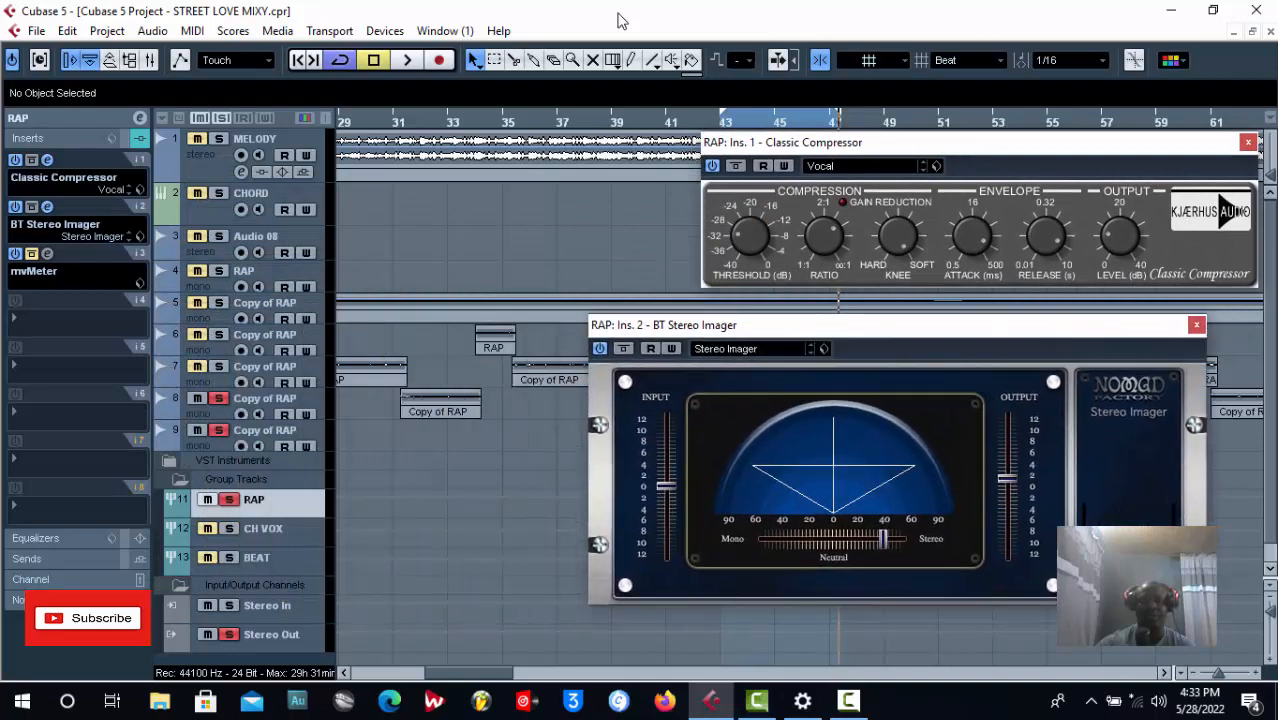
pyautogui.click(618, 15)
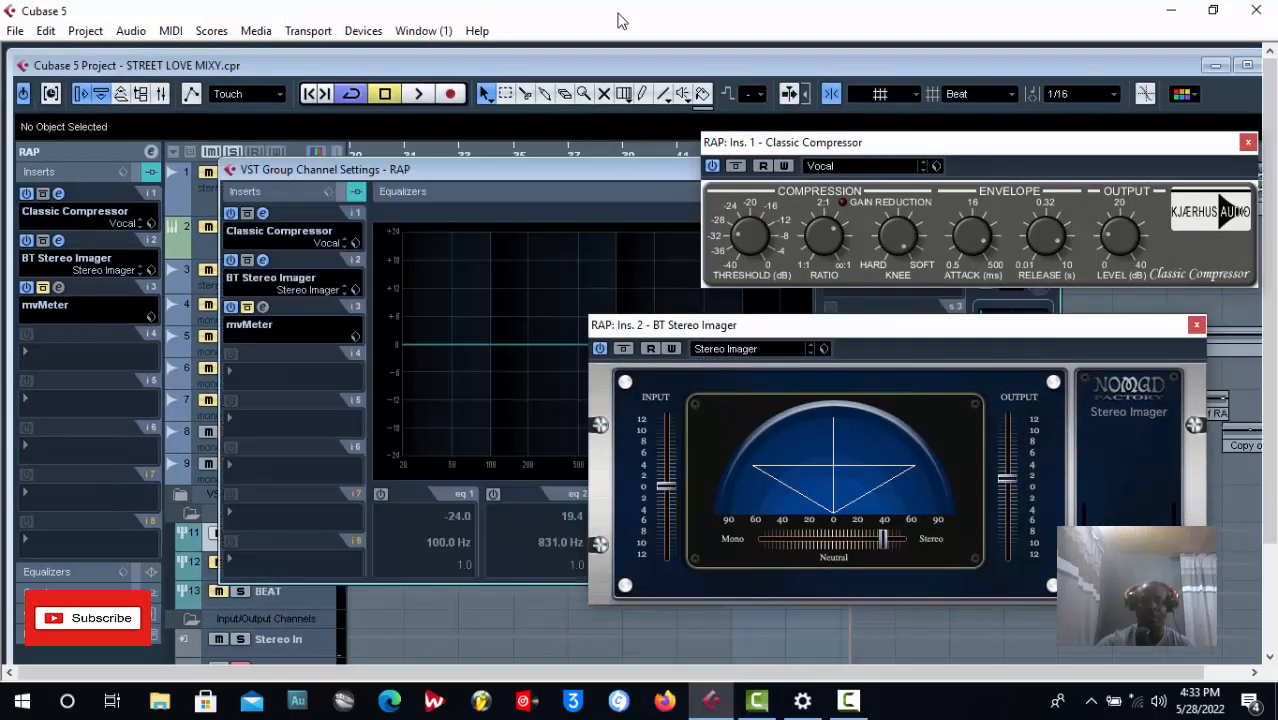
pyautogui.moveTo(460, 169)
pyautogui.mouseDown()
pyautogui.moveTo(358, 174)
pyautogui.moveTo(137, 145)
pyautogui.moveTo(310, 160)
pyautogui.moveTo(179, 173)
pyautogui.mouseUp()
pyautogui.moveTo(400, 173); pyautogui.dragTo(200, 159)
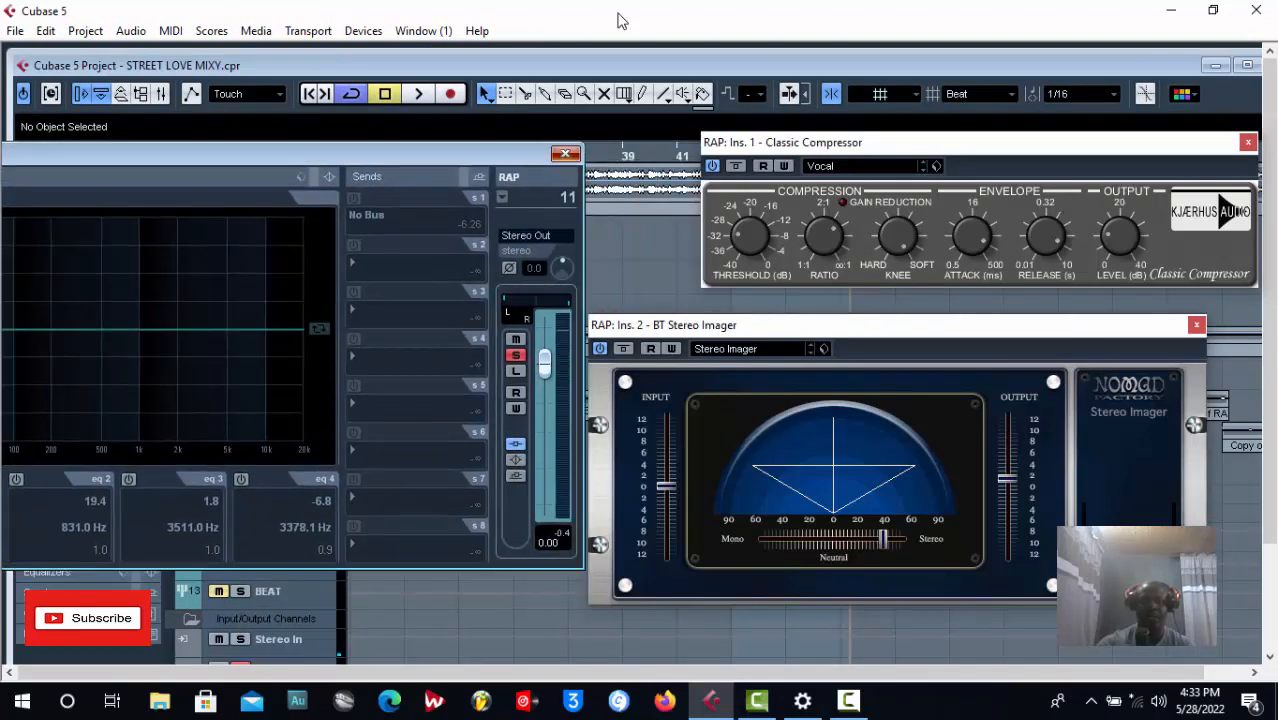
pyautogui.click(567, 155)
pyautogui.click(1247, 65)
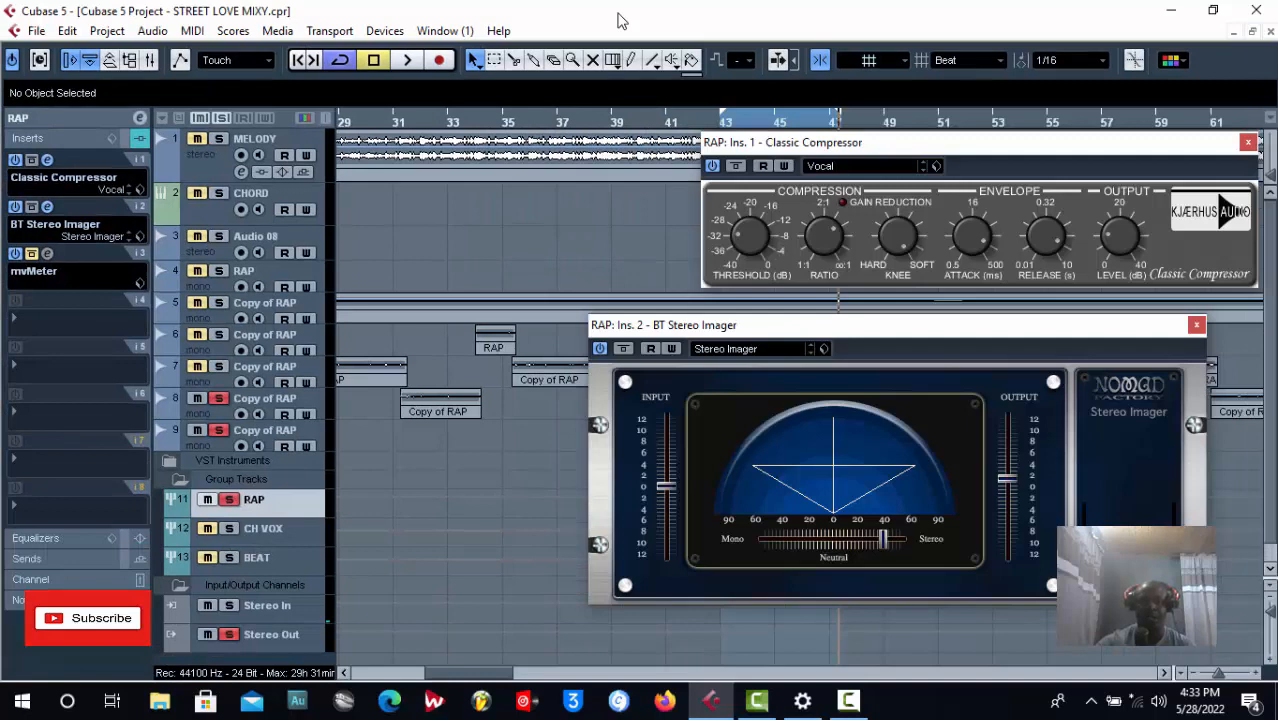
# Close the BT Stereo Imager and Classic Compressor windows and open the RAP group's mvMeter
pyautogui.moveTo(700, 325); pyautogui.dragTo(252, 251)
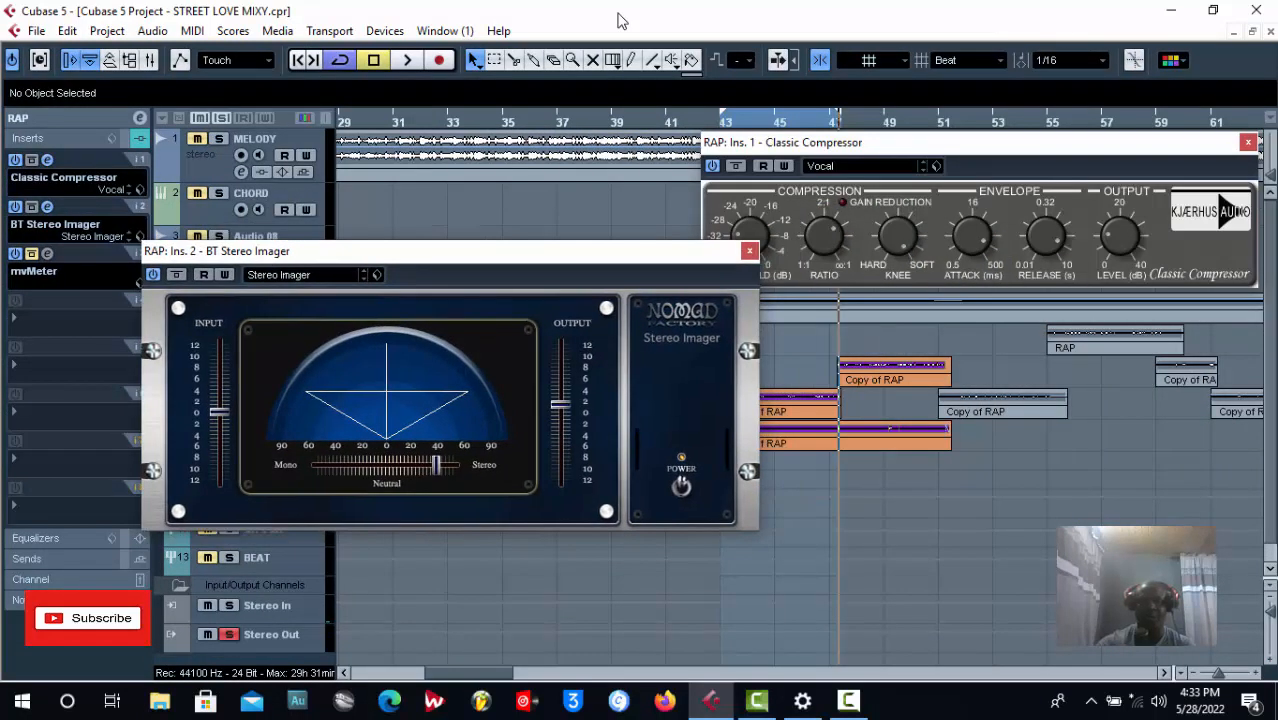
pyautogui.moveTo(800, 142); pyautogui.dragTo(577, 92)
pyautogui.moveTo(508, 263); pyautogui.dragTo(815, 285)
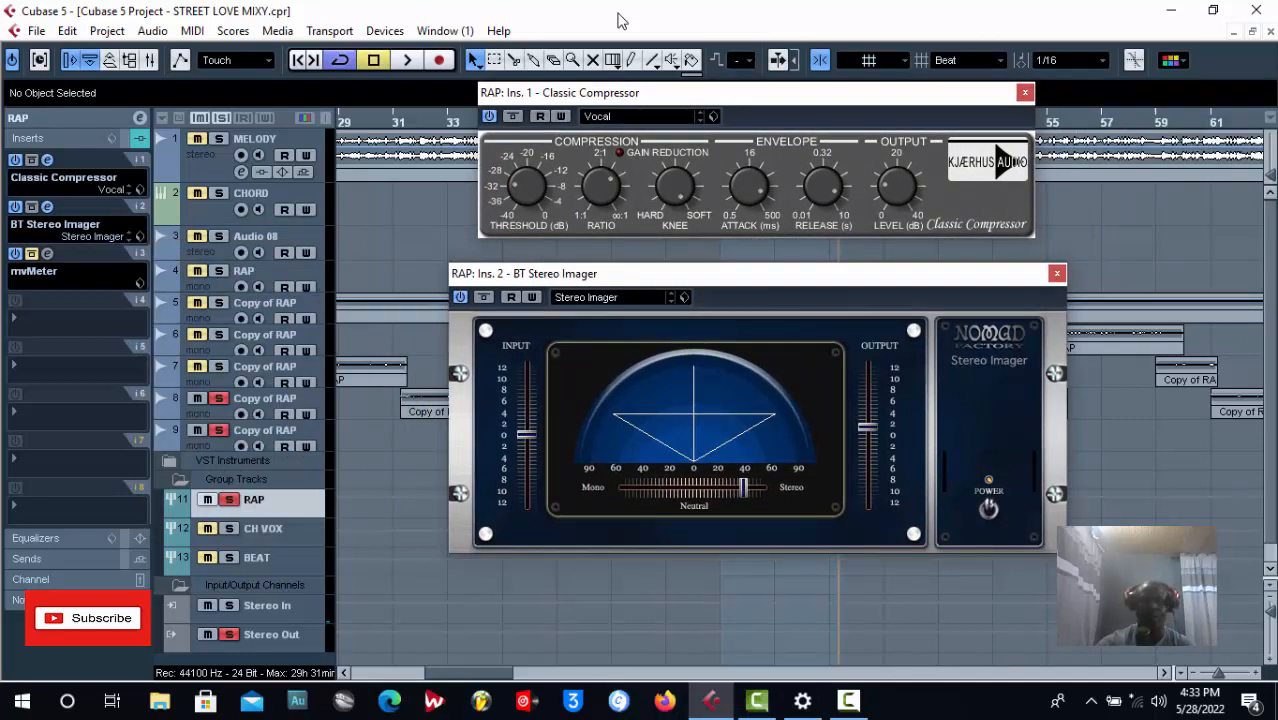
pyautogui.click(1056, 273)
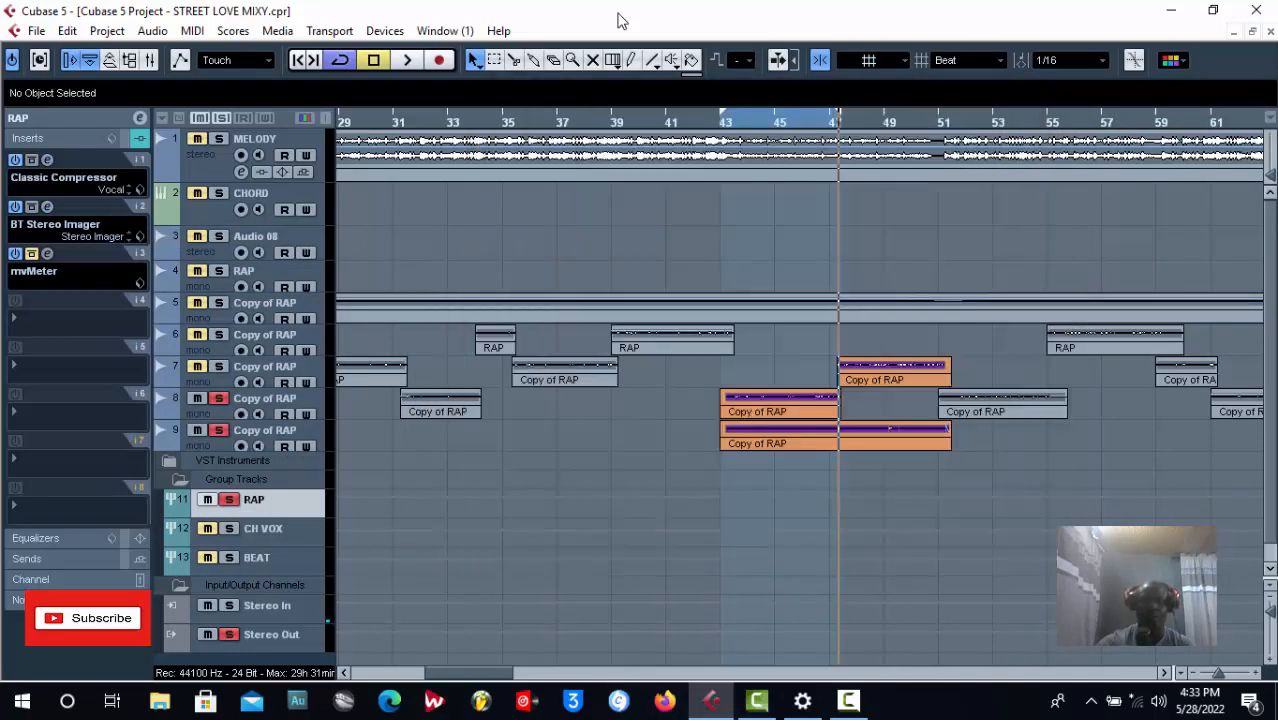
pyautogui.click(1025, 92)
pyautogui.click(619, 14)
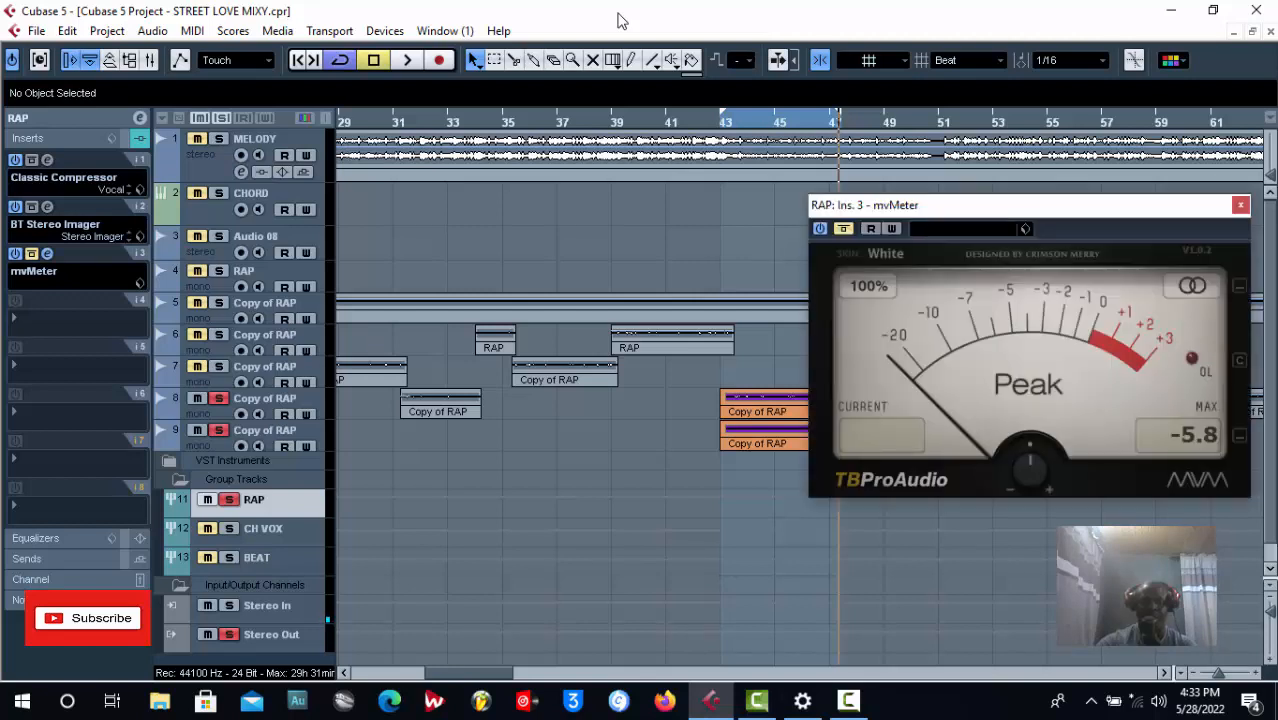
# Close the RAP group's mvMeter and play the rap loop from the left locator with MELODY and BEAT also soloed
pyautogui.click(619, 14)
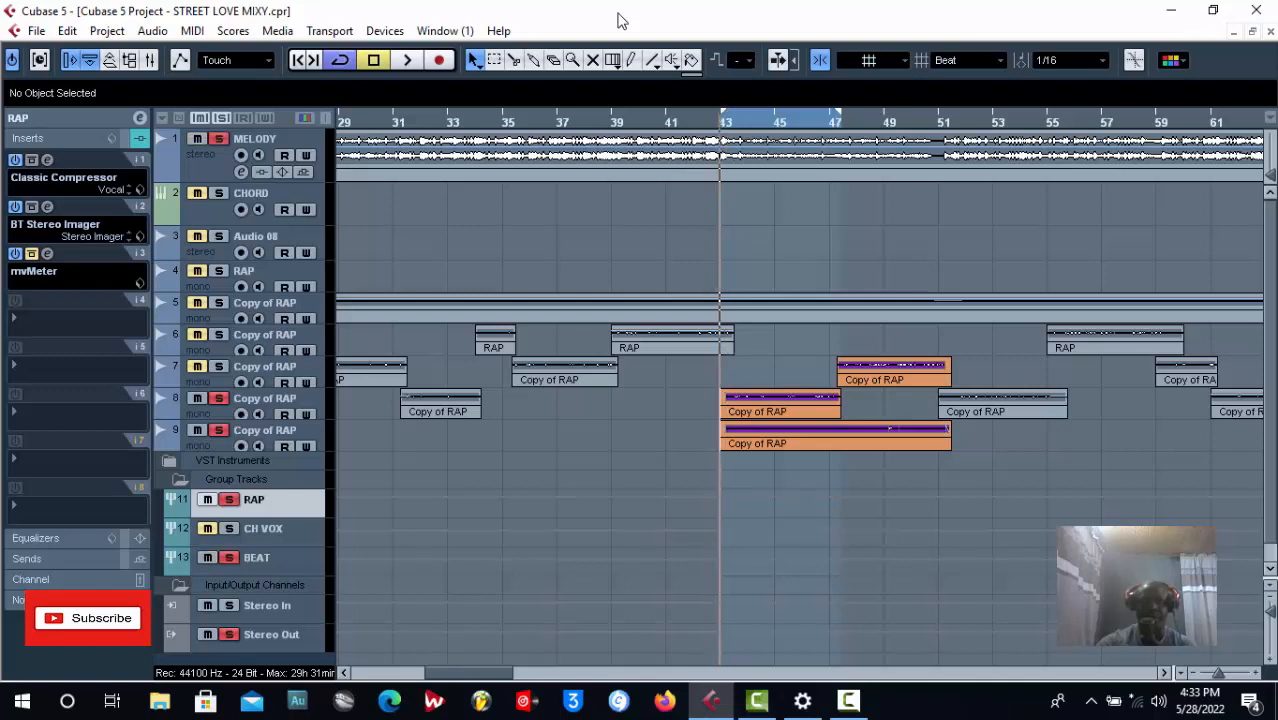
pyautogui.press('space')
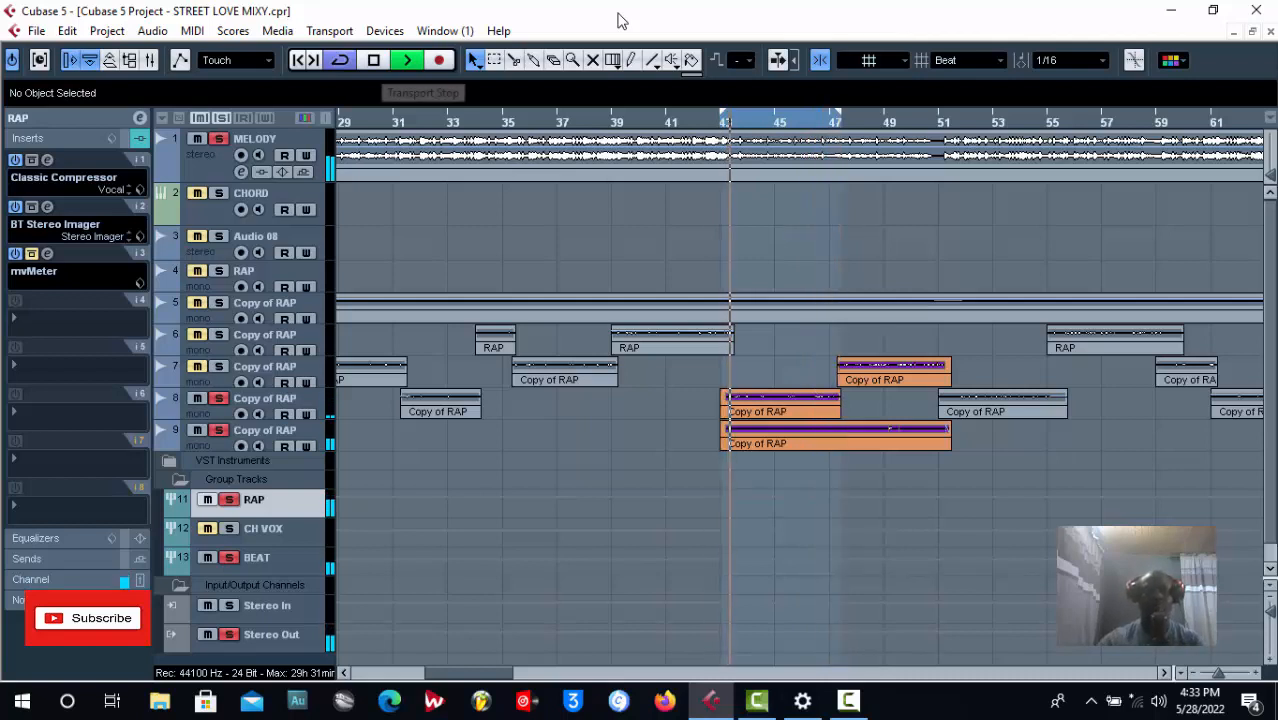
pyautogui.press('space')
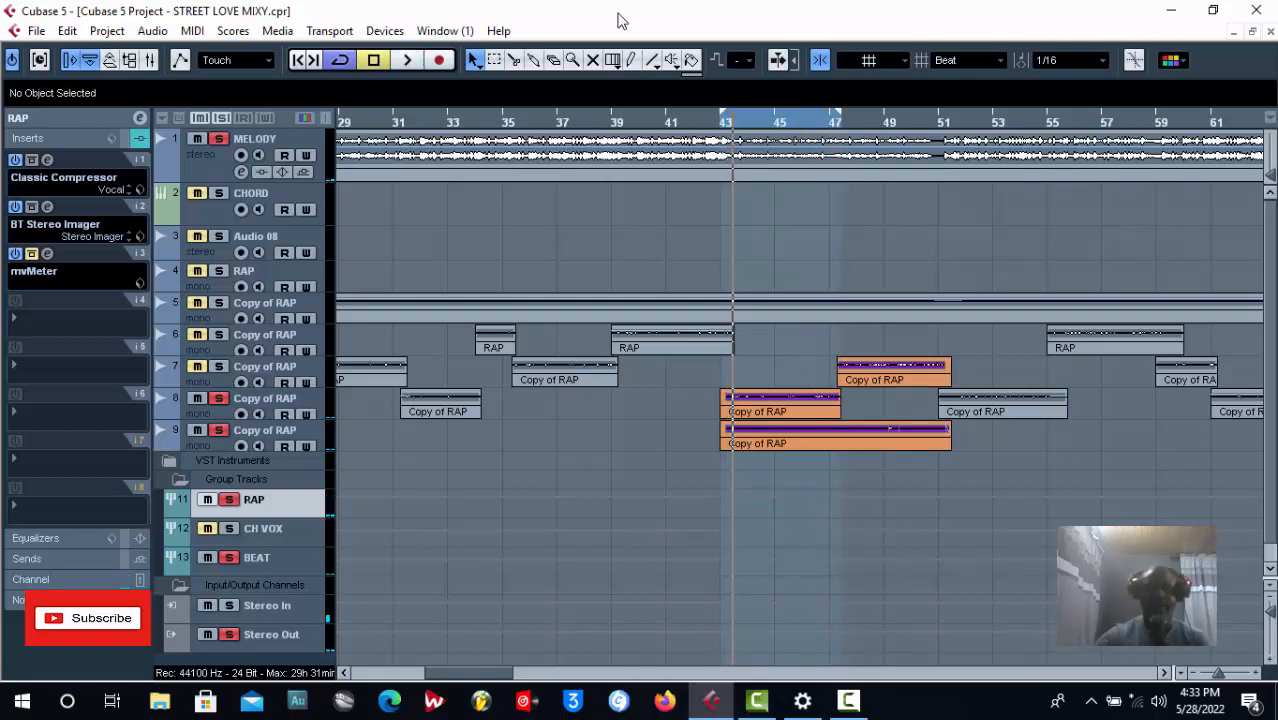
# Select the RAP group again and open its mvMeter with the bypass switched off, placing the window clear of the track list
pyautogui.press('Home')
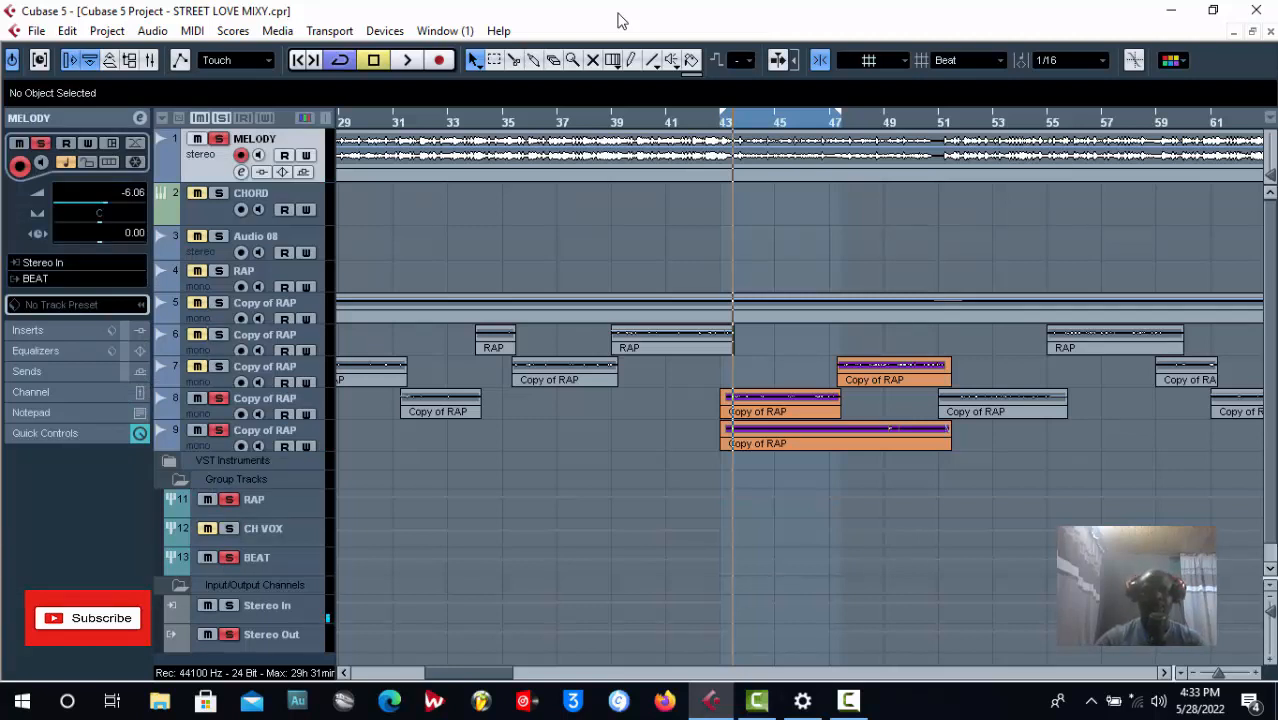
pyautogui.click(262, 500)
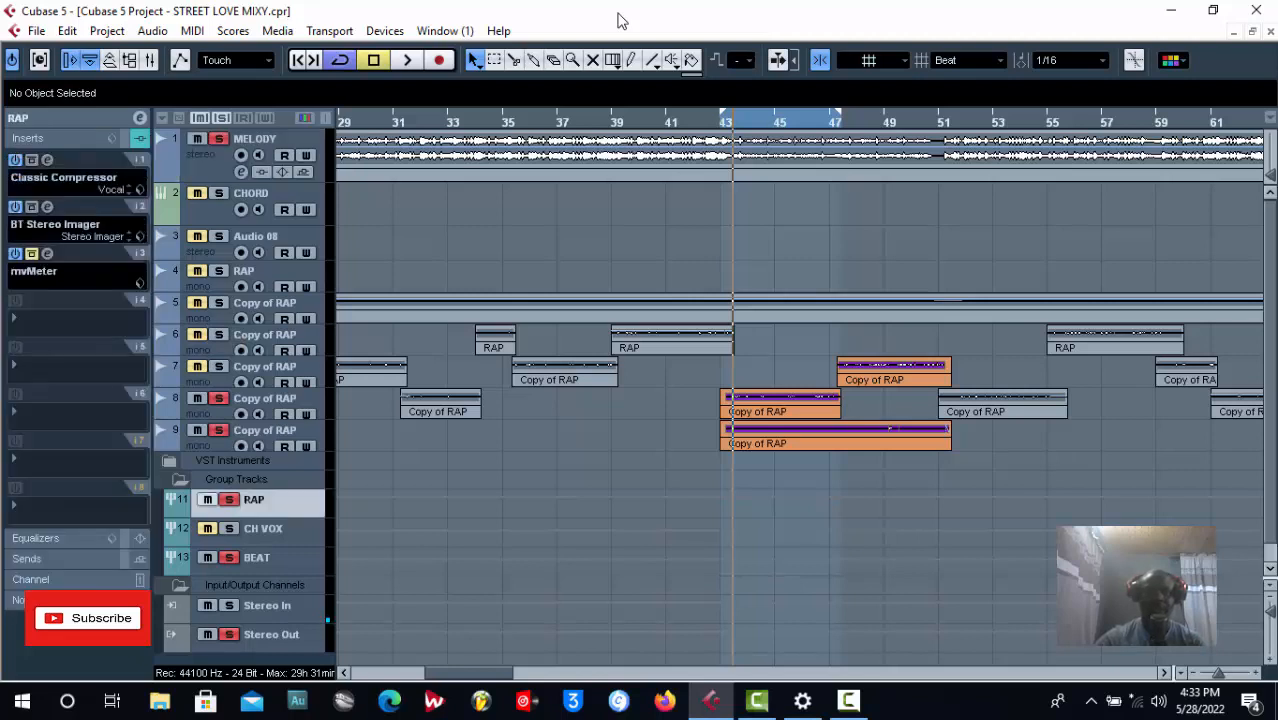
pyautogui.click(46, 253)
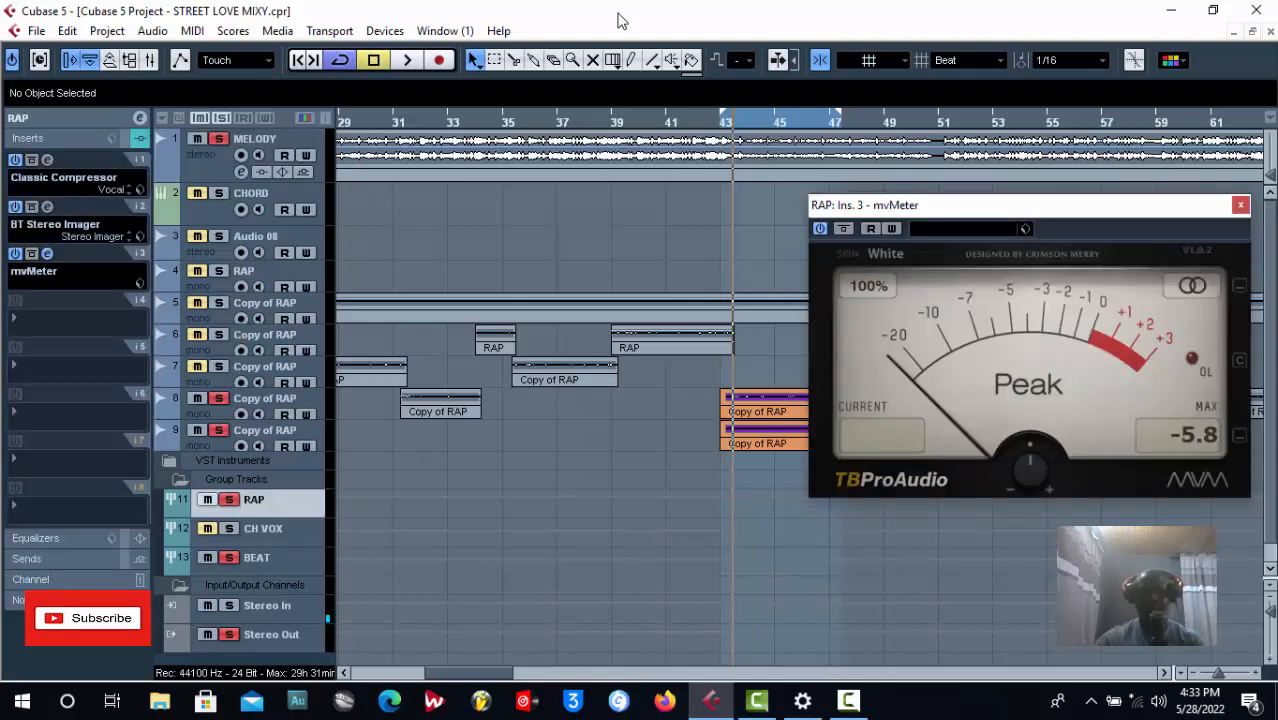
pyautogui.moveTo(1041, 206); pyautogui.dragTo(1044, 226)
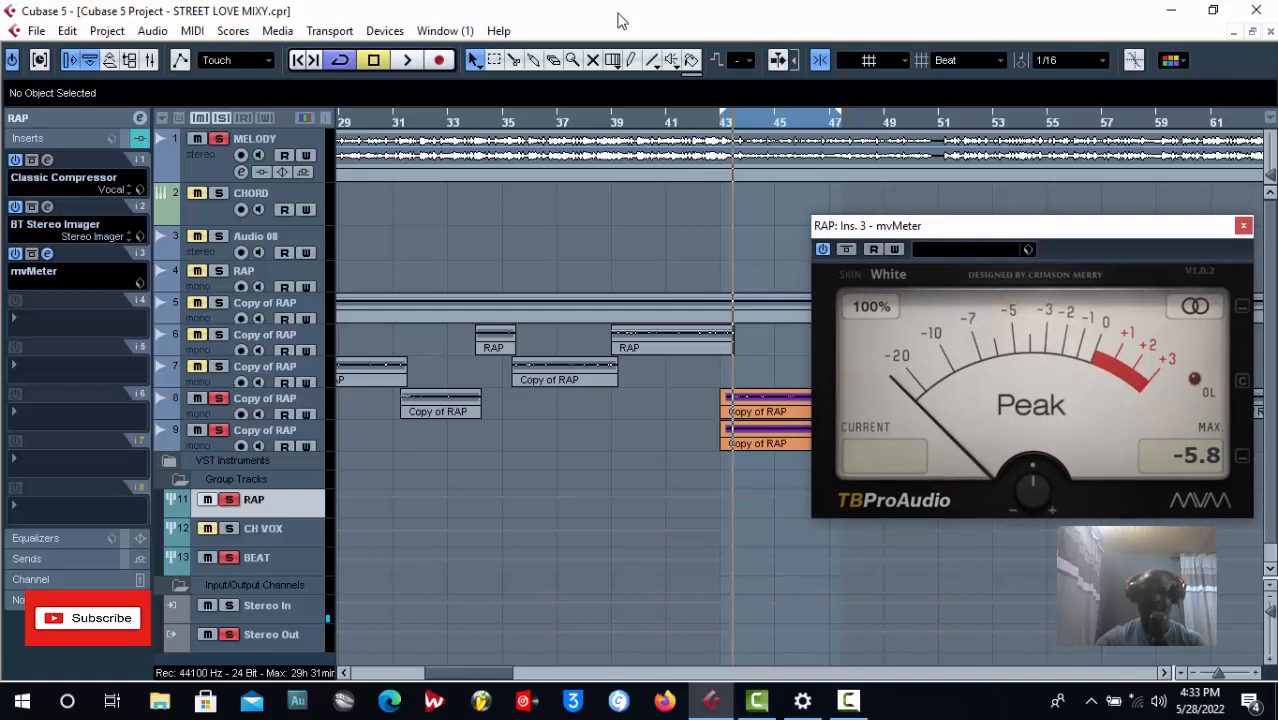
pyautogui.moveTo(947, 227); pyautogui.dragTo(895, 204)
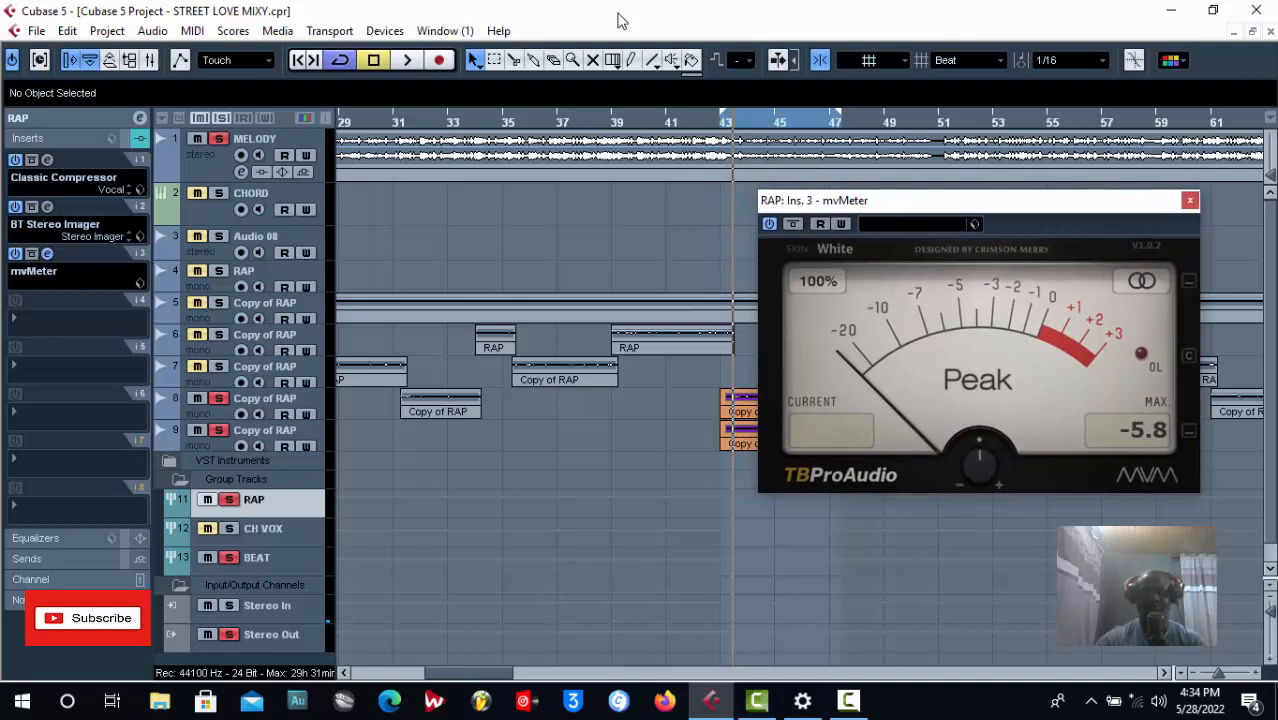
# Compare the RAP group's mixer level with its mvMeter, and play the rap loop without MELODY and BEAT to measure its peak
pyautogui.press('F3')
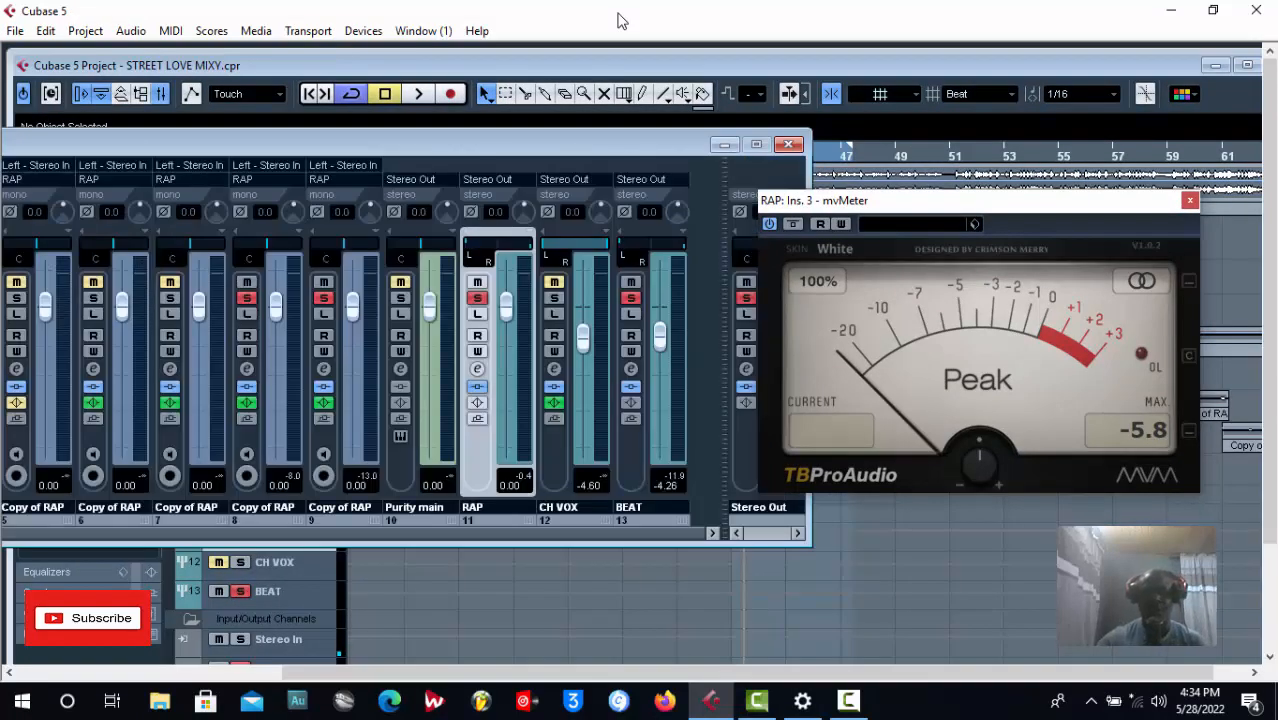
pyautogui.moveTo(962, 211); pyautogui.dragTo(1026, 174)
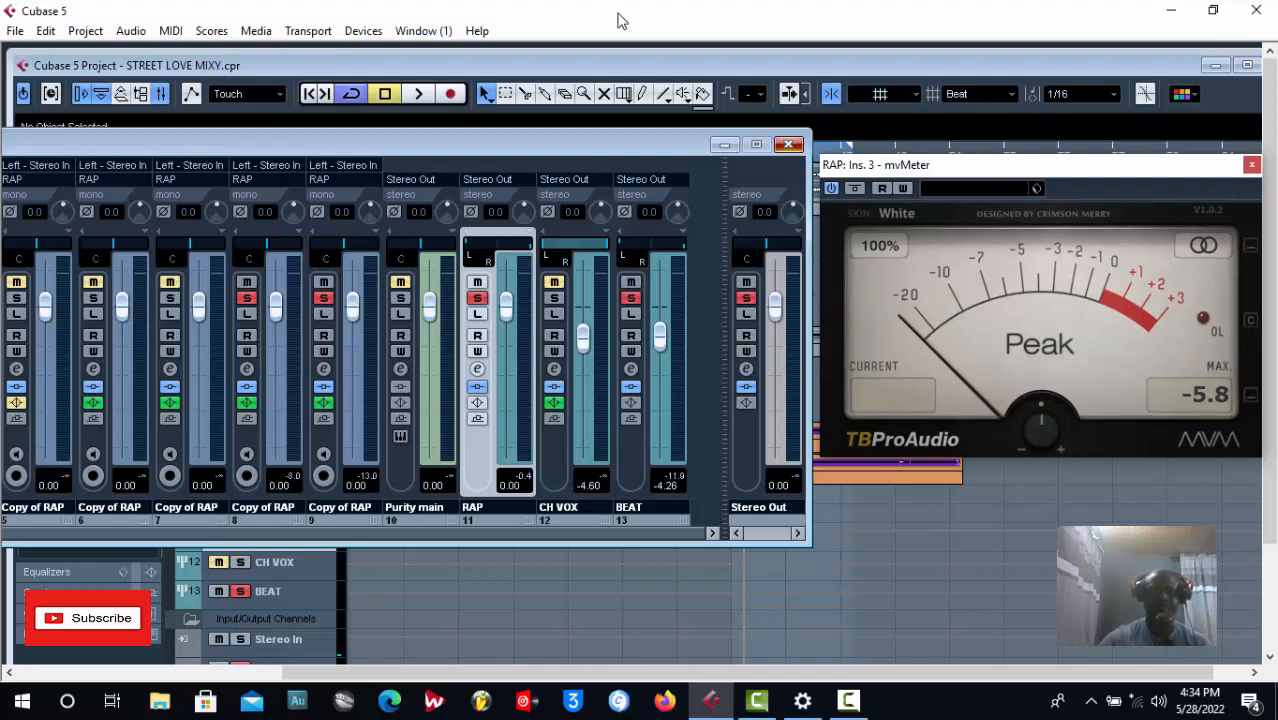
pyautogui.press('F3')
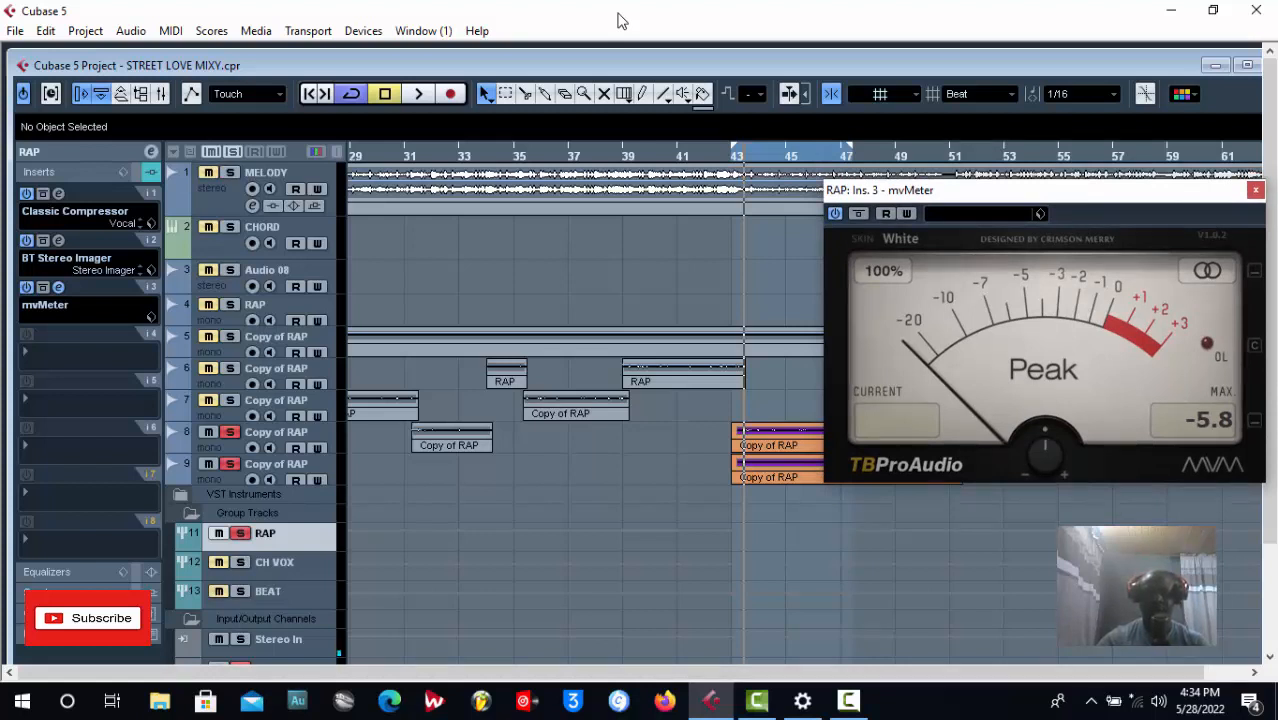
pyautogui.press('KP_1')
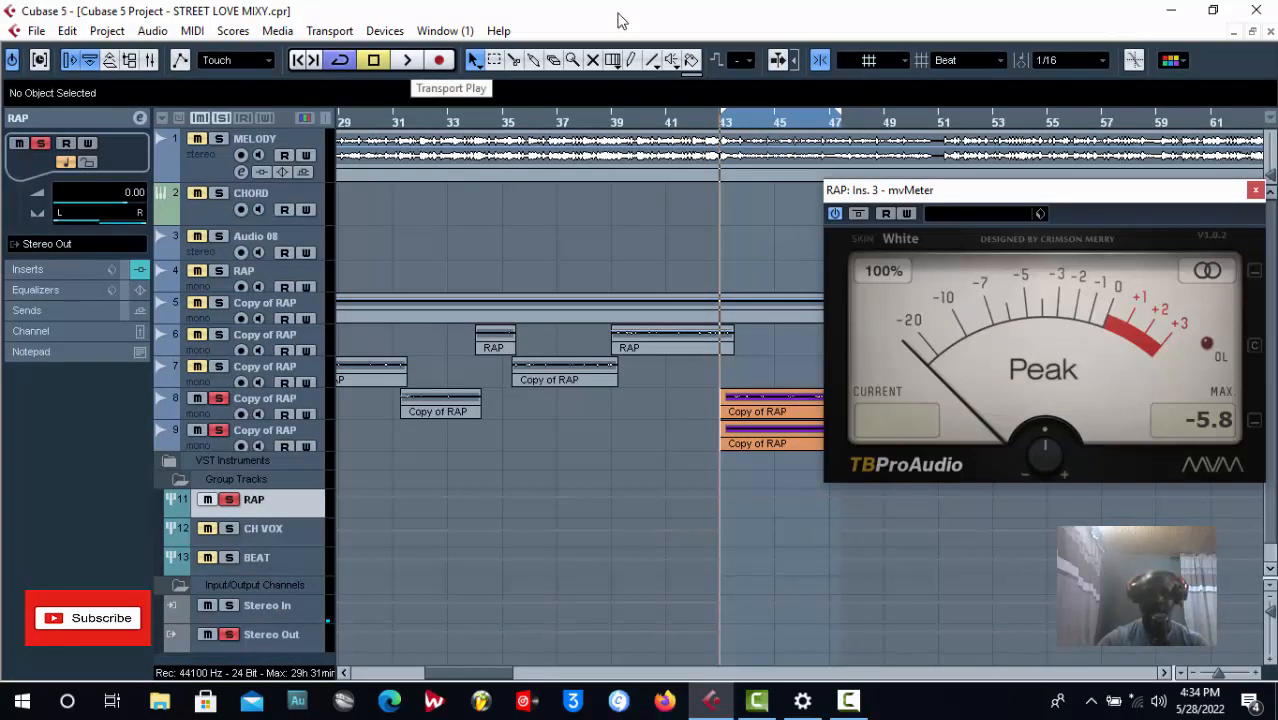
pyautogui.press('space')
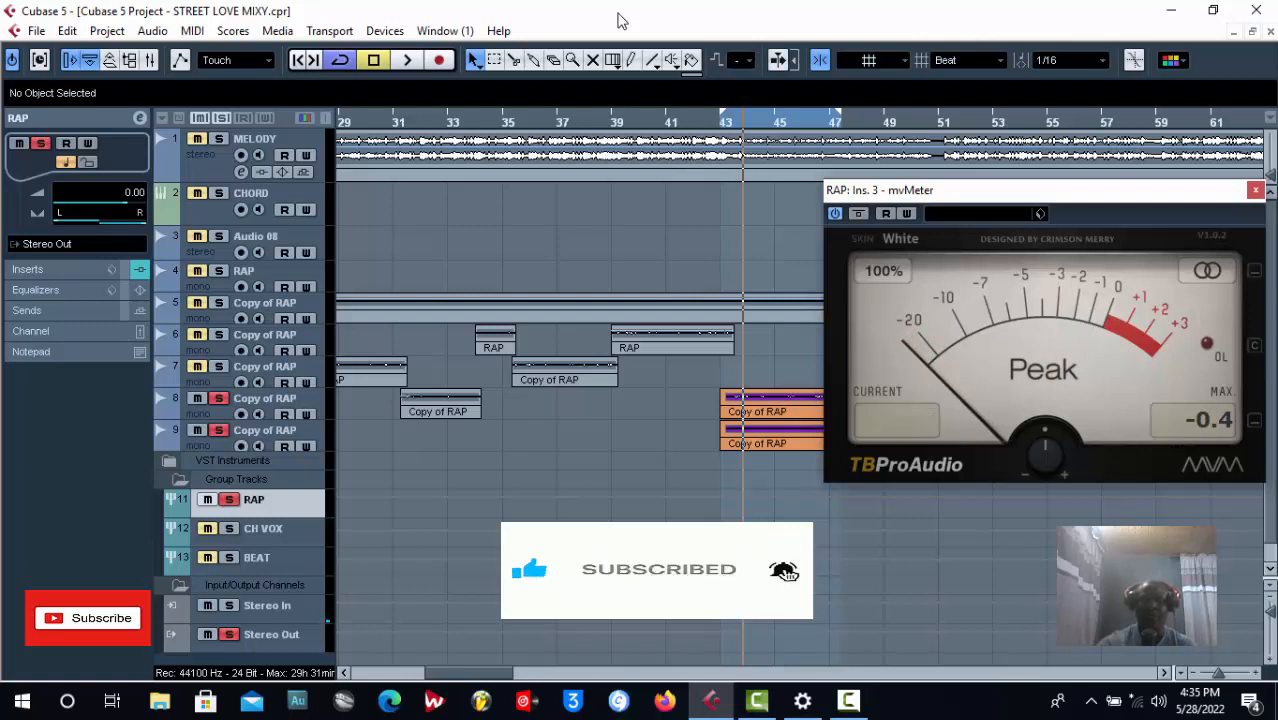
# Solo MELODY and BEAT again and display the BEAT group's mvMeter beside the RAP group's meter without overlap
pyautogui.press('s')
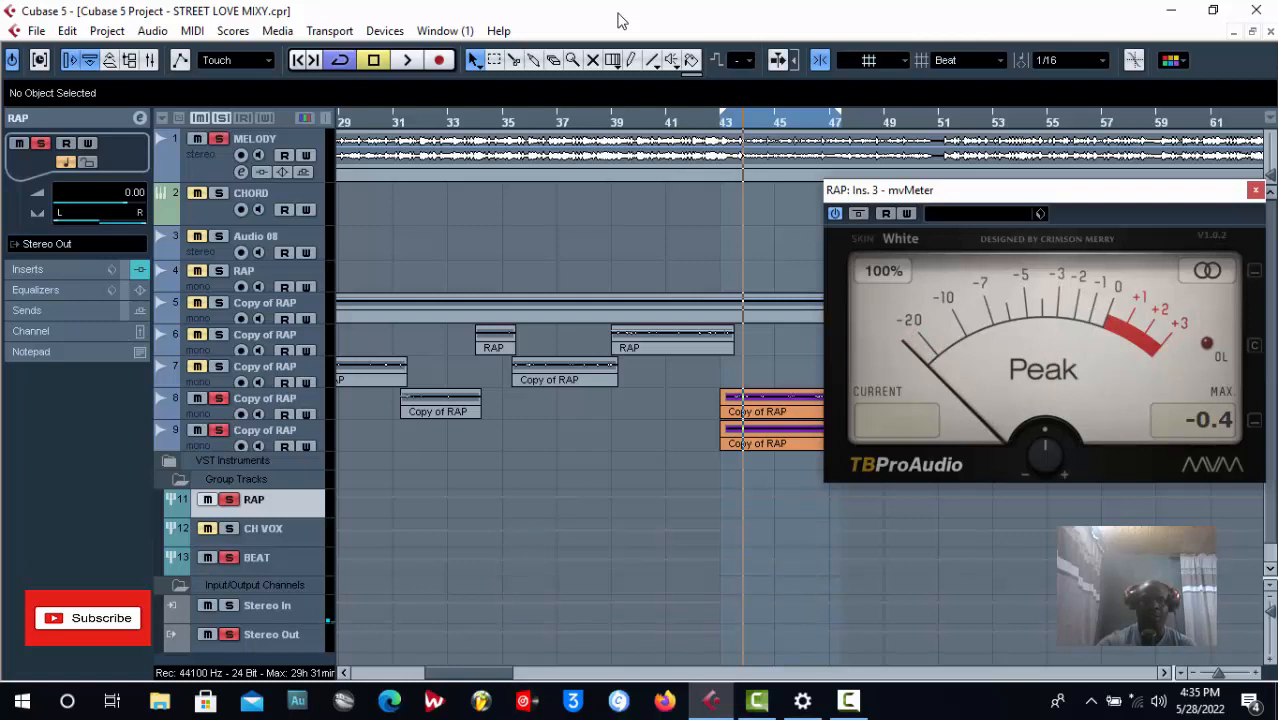
pyautogui.press('Down')
pyautogui.press('Down')
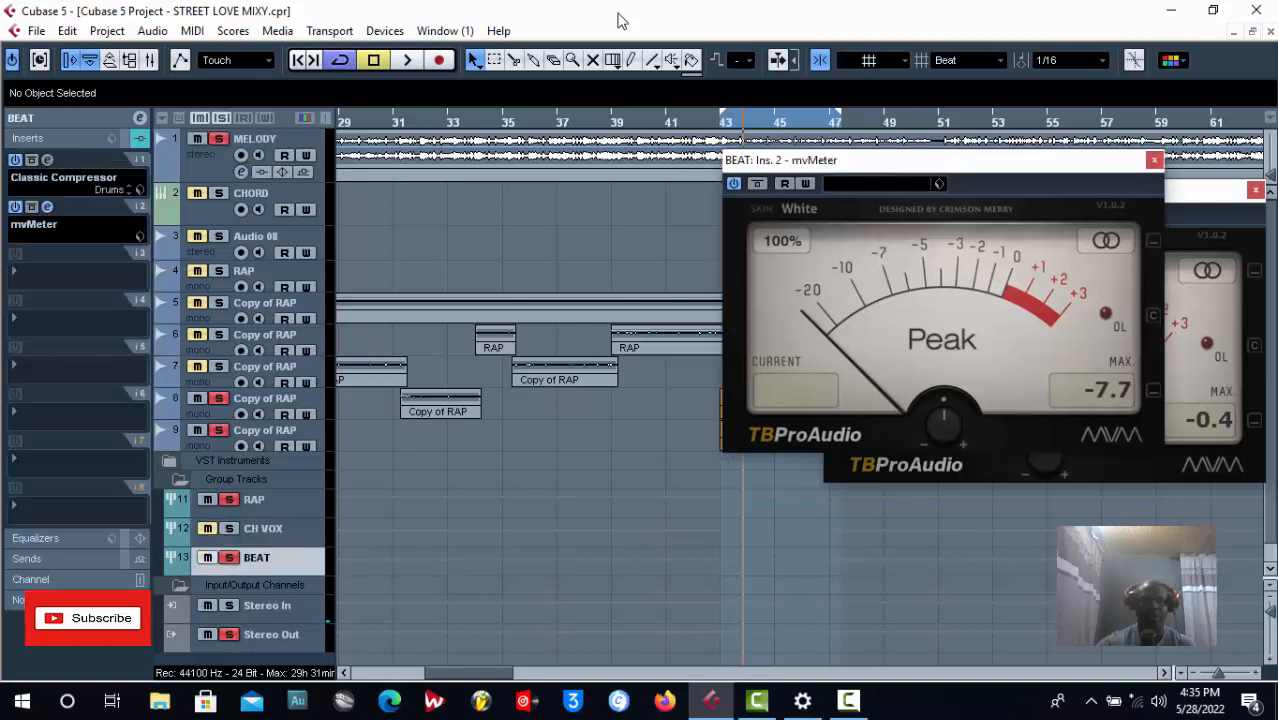
pyautogui.moveTo(885, 159); pyautogui.dragTo(513, 191)
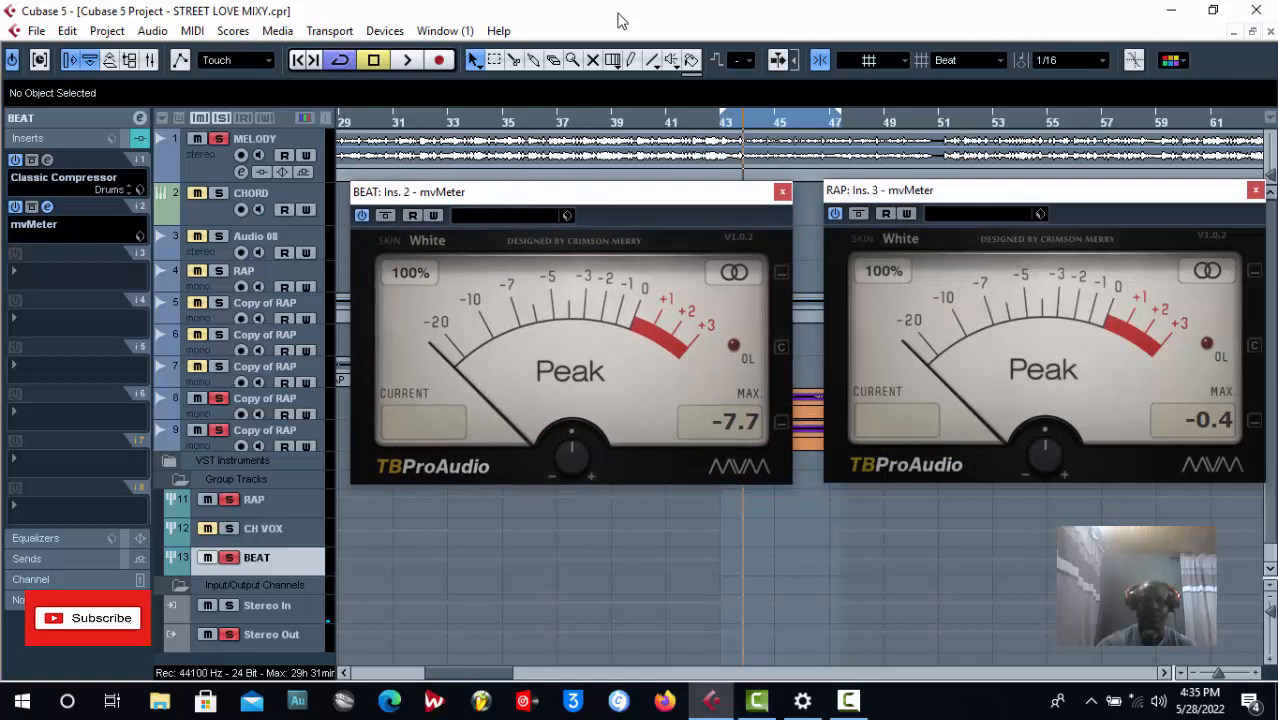
# Play the loop from the left locator to compare the BEAT and RAP peaks, and select the MELODY track
pyautogui.press('KP_1')
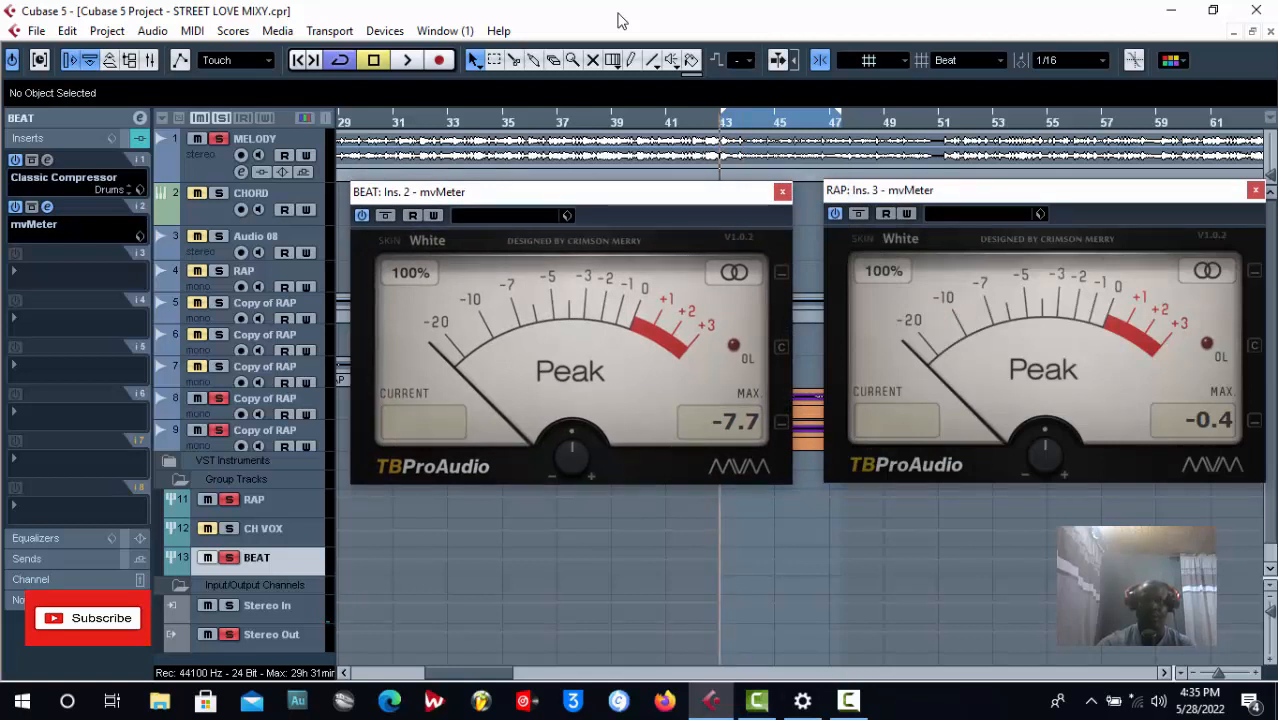
pyautogui.press('space')
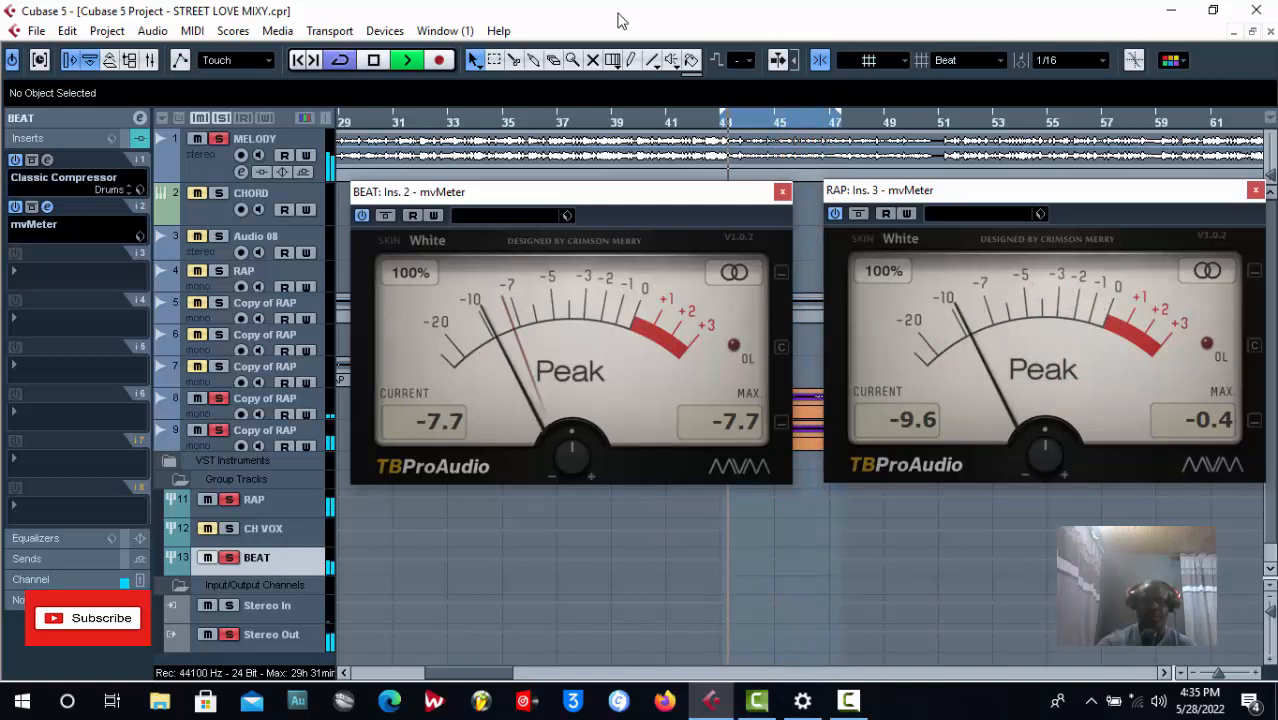
pyautogui.press('Home')
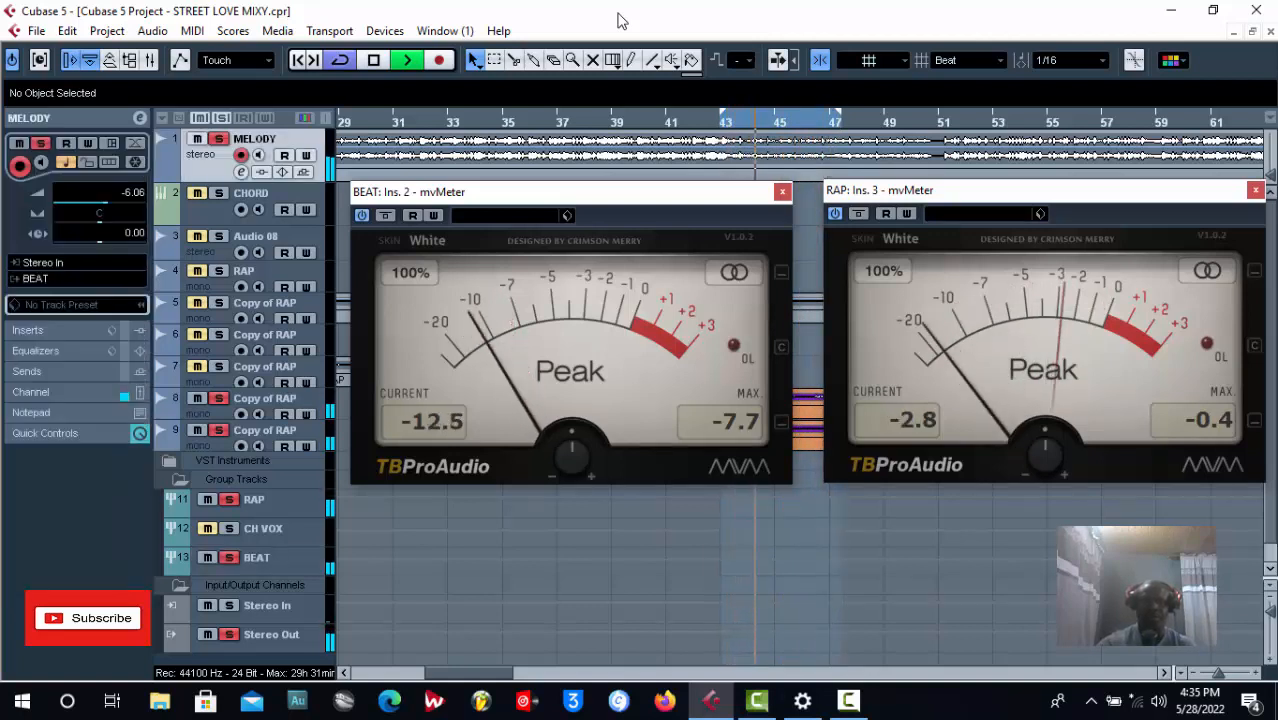
pyautogui.press('space')
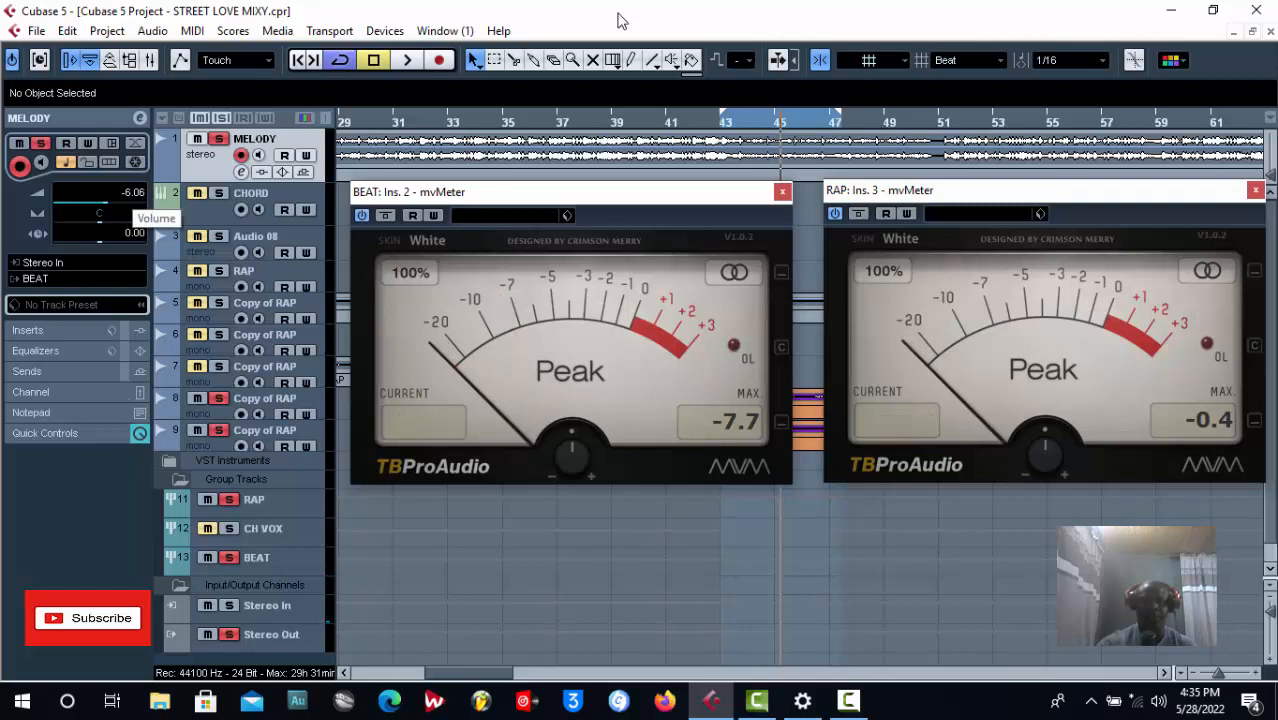
# Set the MELODY track's volume to -4.27 dB
pyautogui.scroll(-3, 132, 193)
pyautogui.scroll(-1, 132, 193)
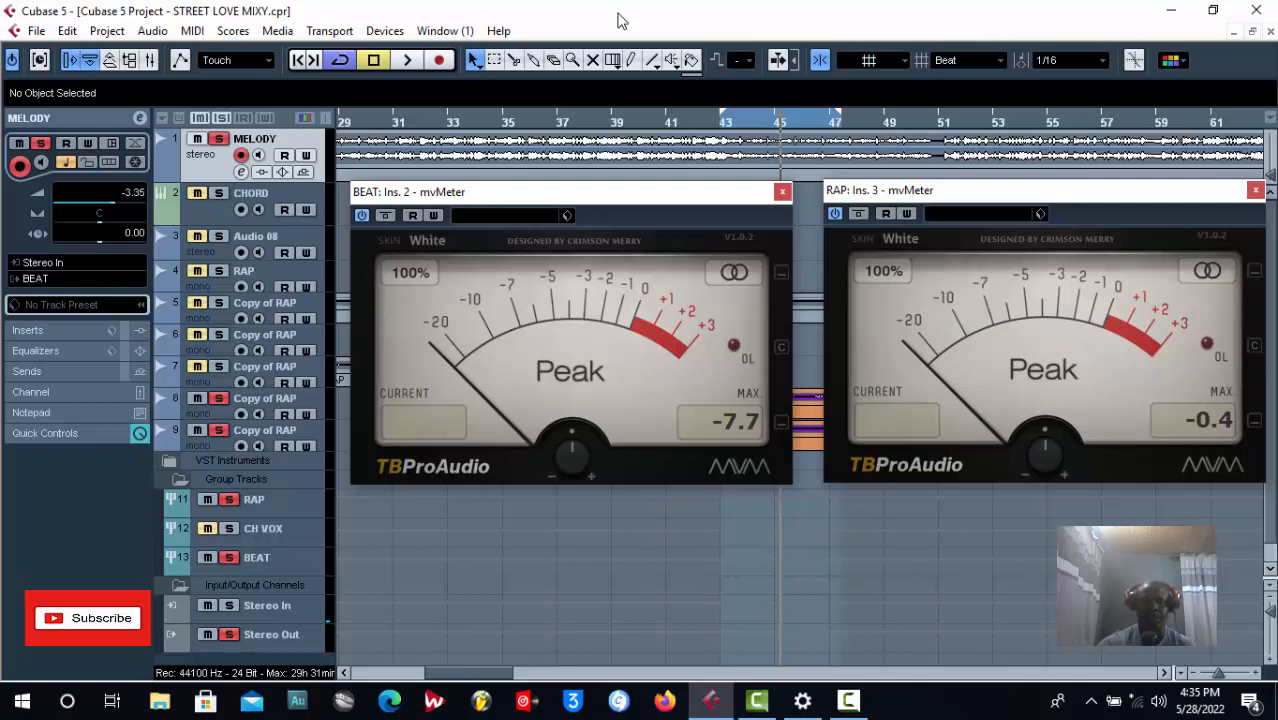
pyautogui.scroll(-1, 132, 193)
# Replay the loop from the left locator and check the BEAT group's peak against RAP at the new MELODY volume
pyautogui.press('KP_1')
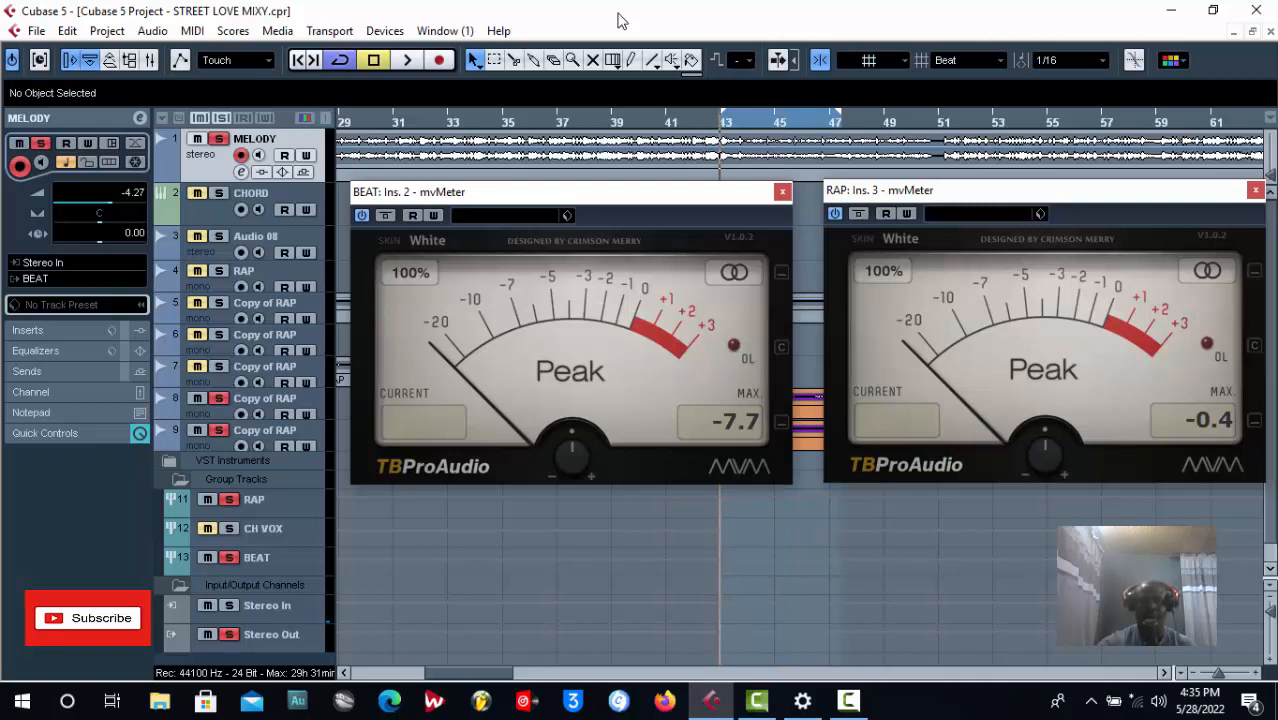
pyautogui.press('space')
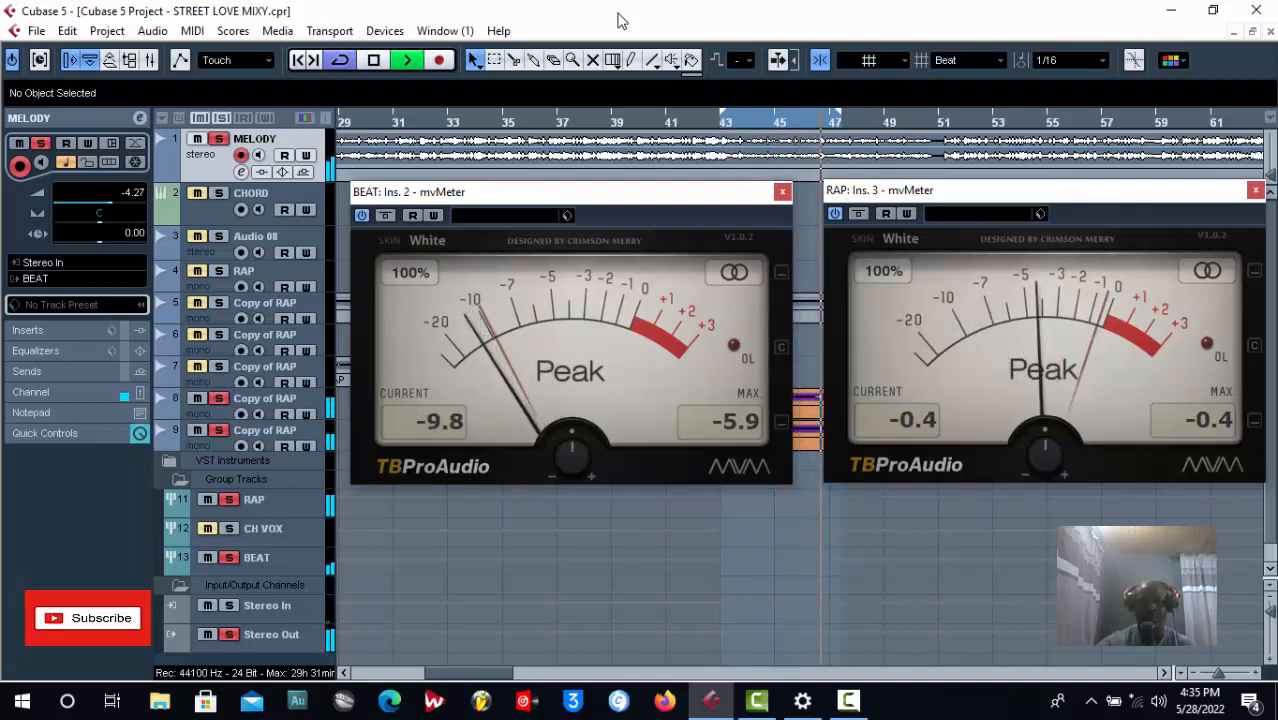
pyautogui.press('space')
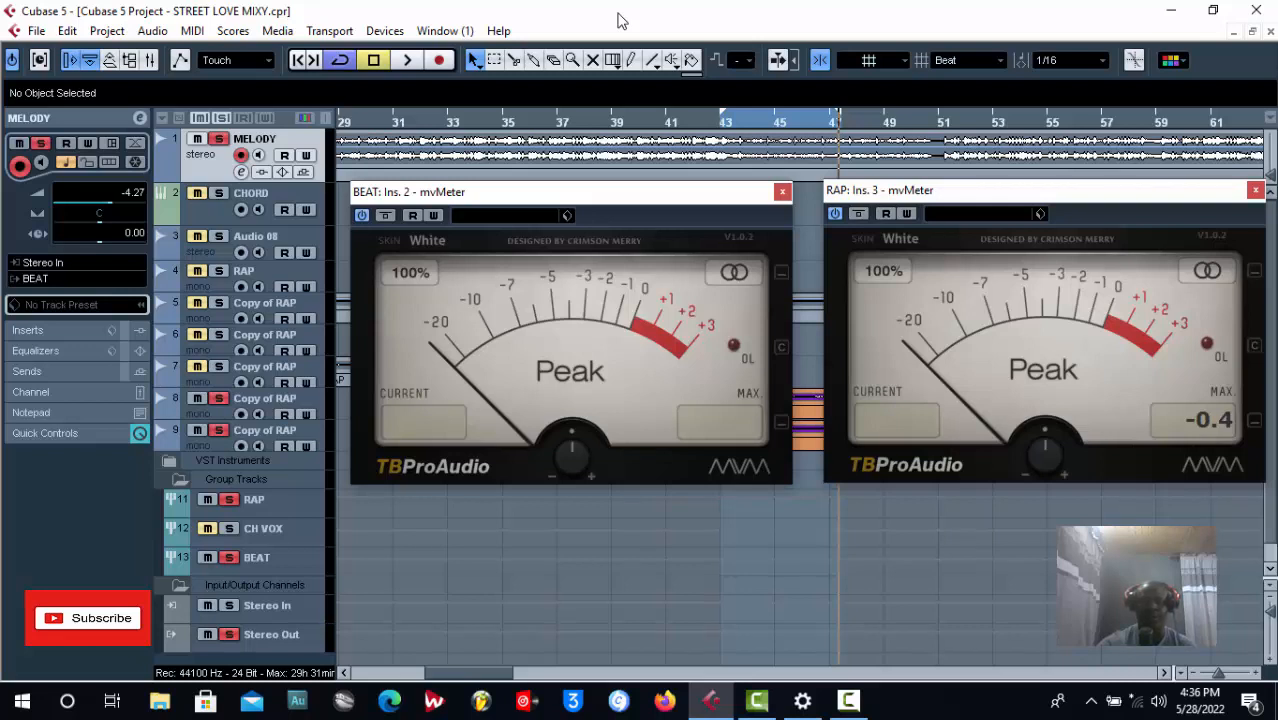
# Close both mvMeter windows and clear all track solos and mutes
pyautogui.click(618, 14)
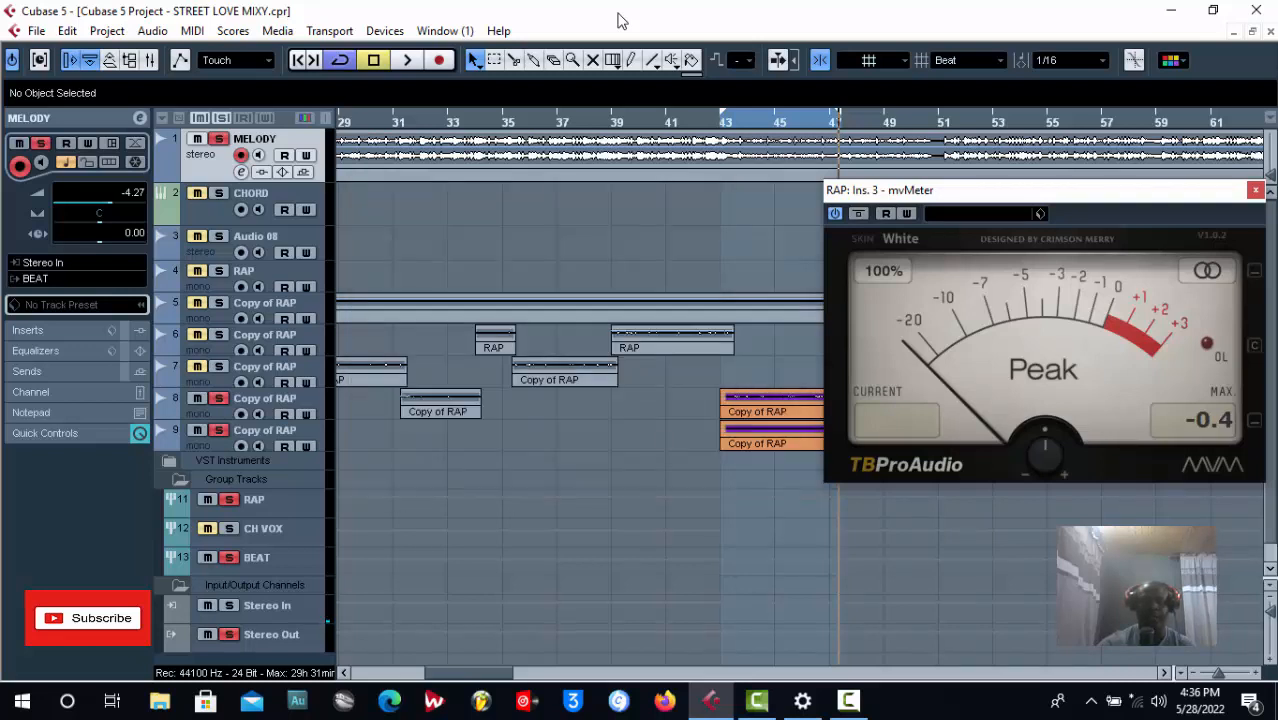
pyautogui.moveTo(1117, 197); pyautogui.dragTo(980, 225)
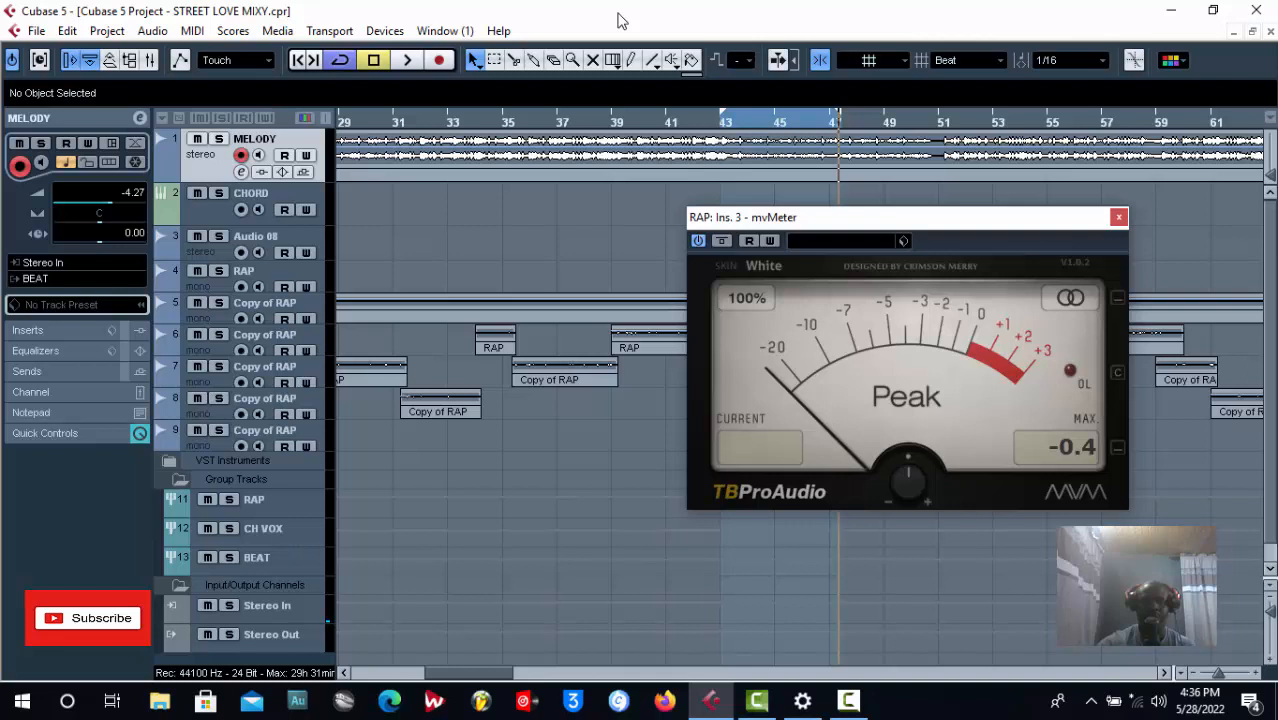
pyautogui.click(622, 21)
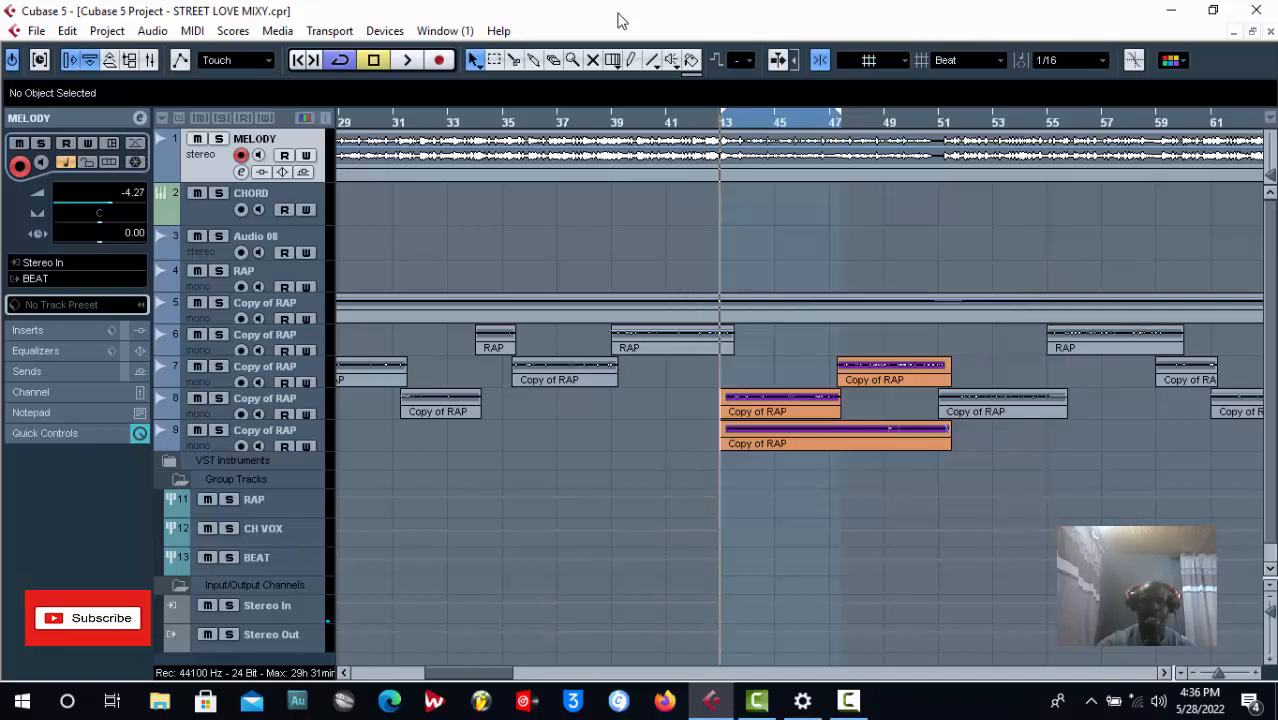
# Play the full mix without solos from just before bar 43, with the whole arrangement in view
pyautogui.press('space')
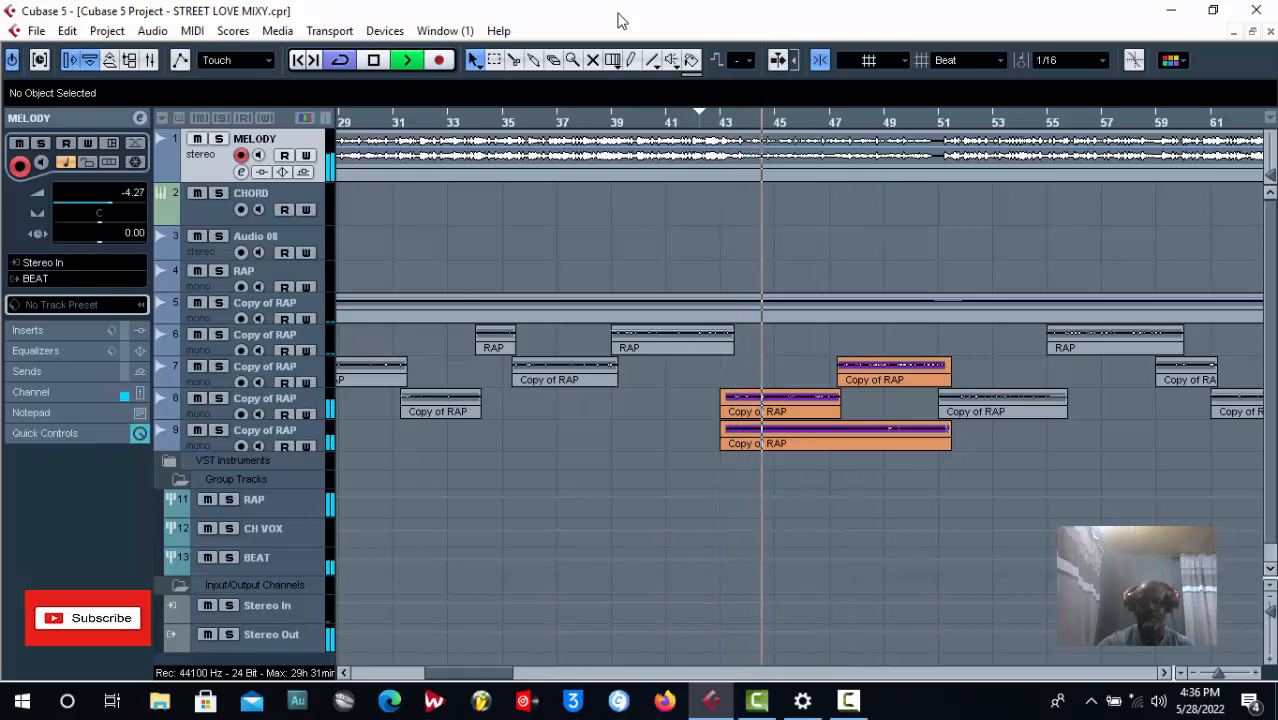
pyautogui.press('g')
pyautogui.press('g')
pyautogui.press('g')
pyautogui.press('g')
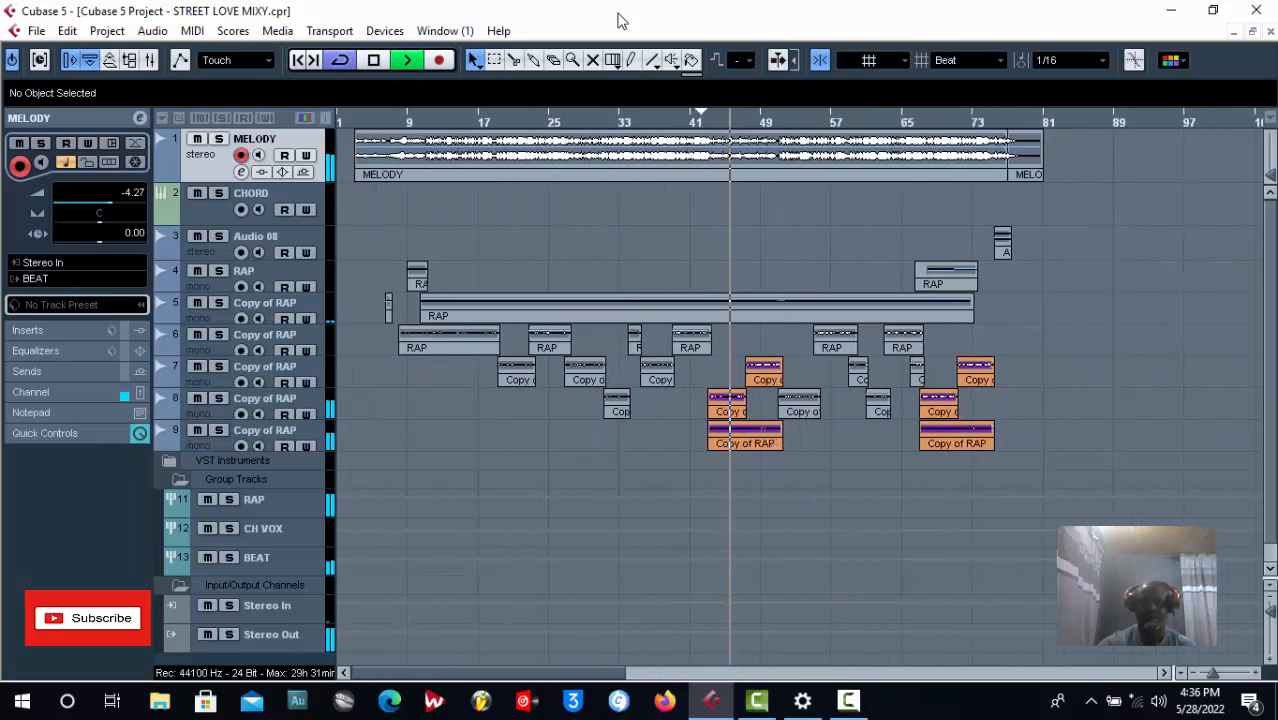
# Save the STREET LOVE MIXY project
pyautogui.hotkey('alt', 'f')
pyautogui.press('s')
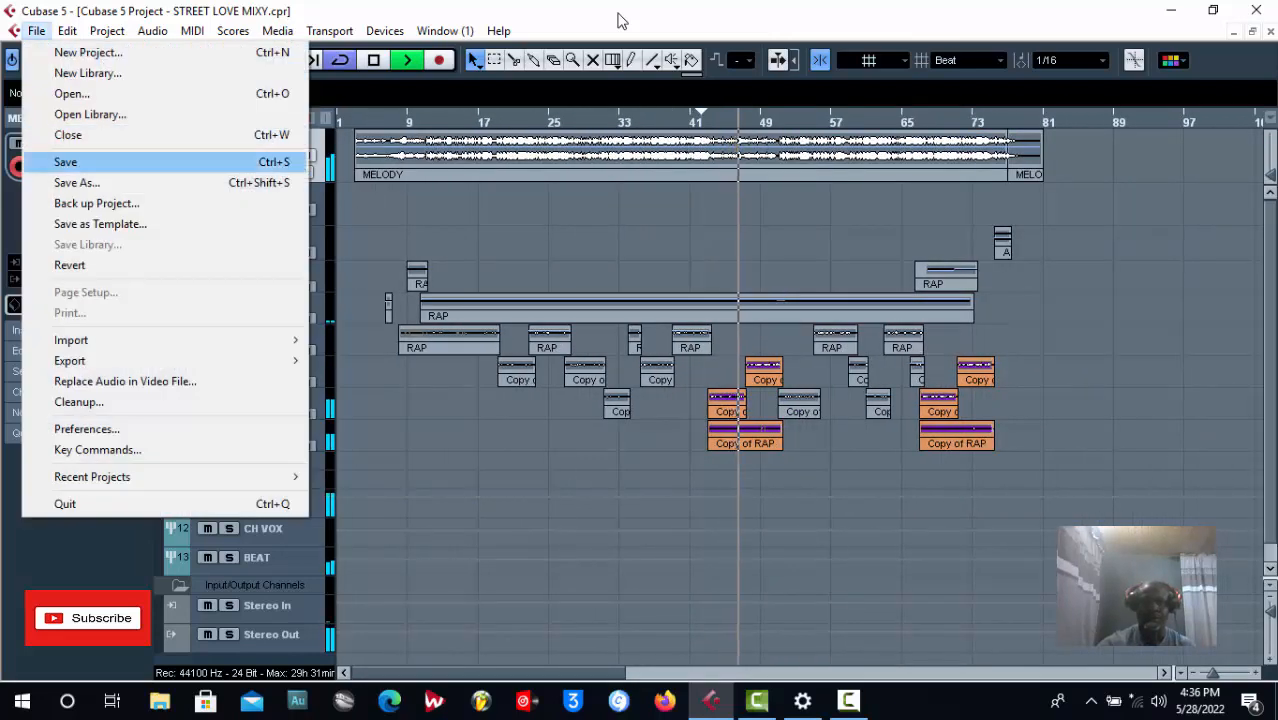
pyautogui.press('Return')
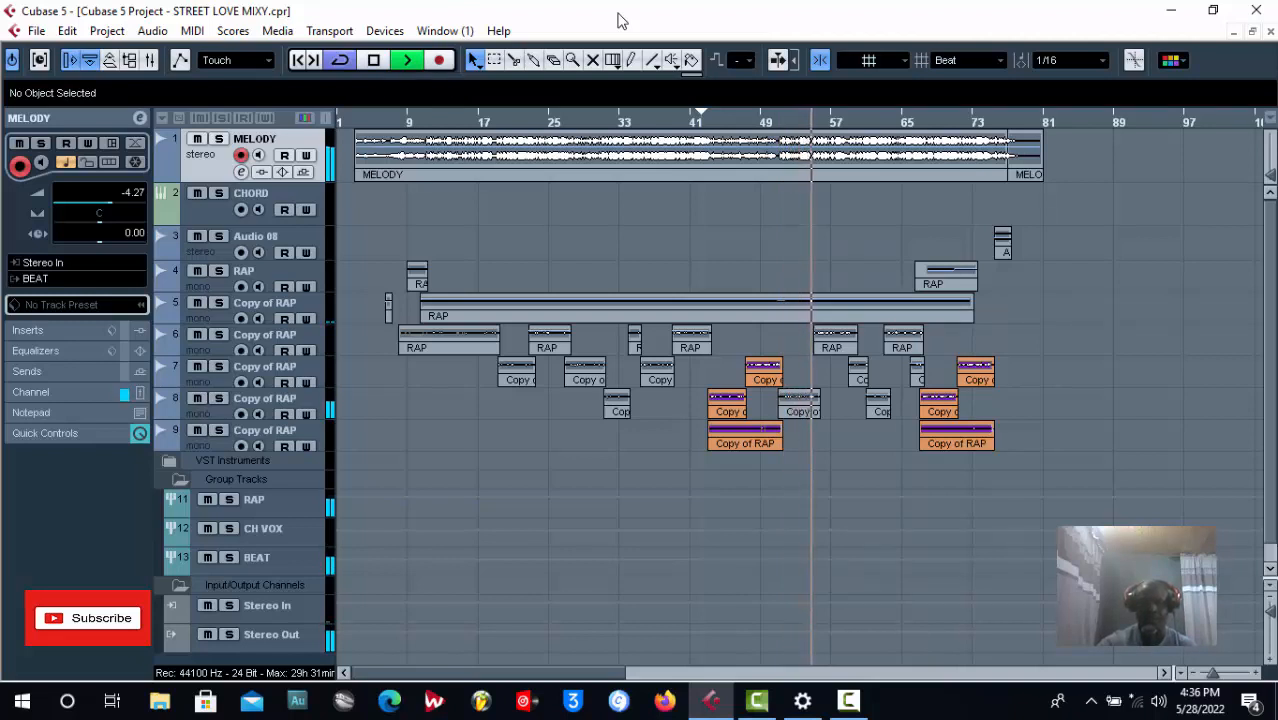
# Stop playback, return to the left locator and open the channel settings of the Stereo Out bus
pyautogui.press('space')
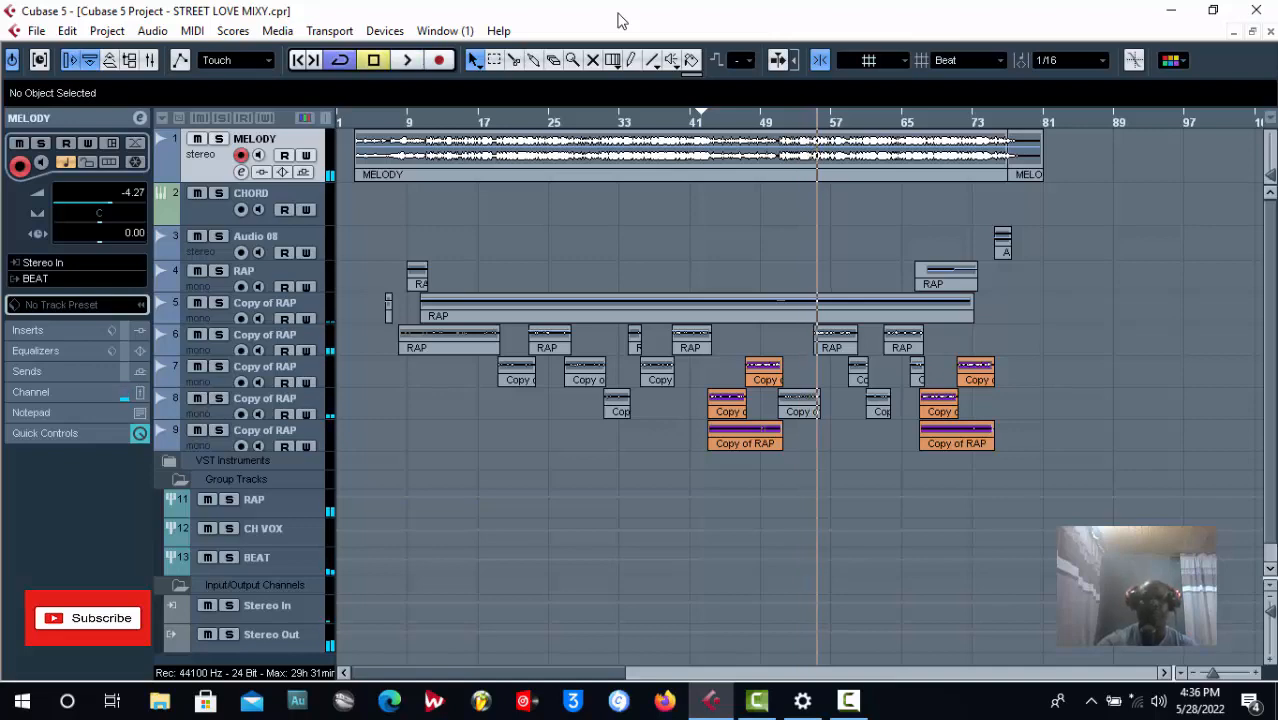
pyautogui.press('KP_1')
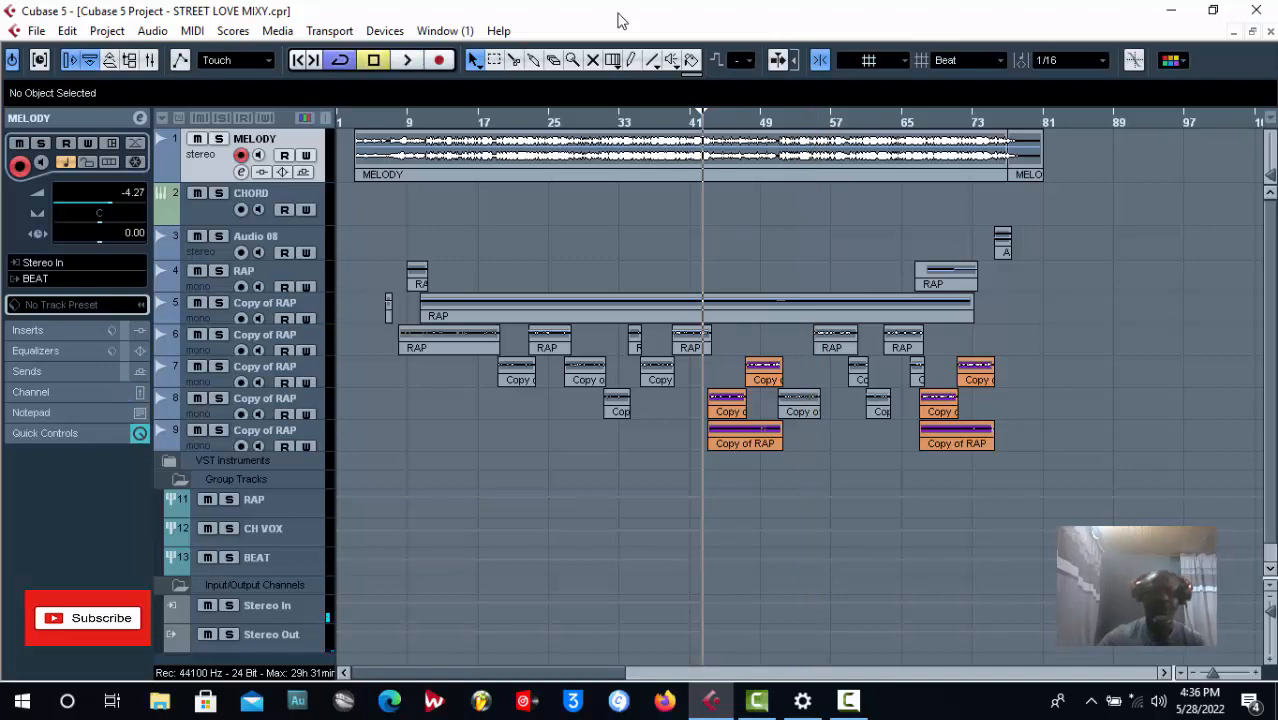
pyautogui.press('F3')
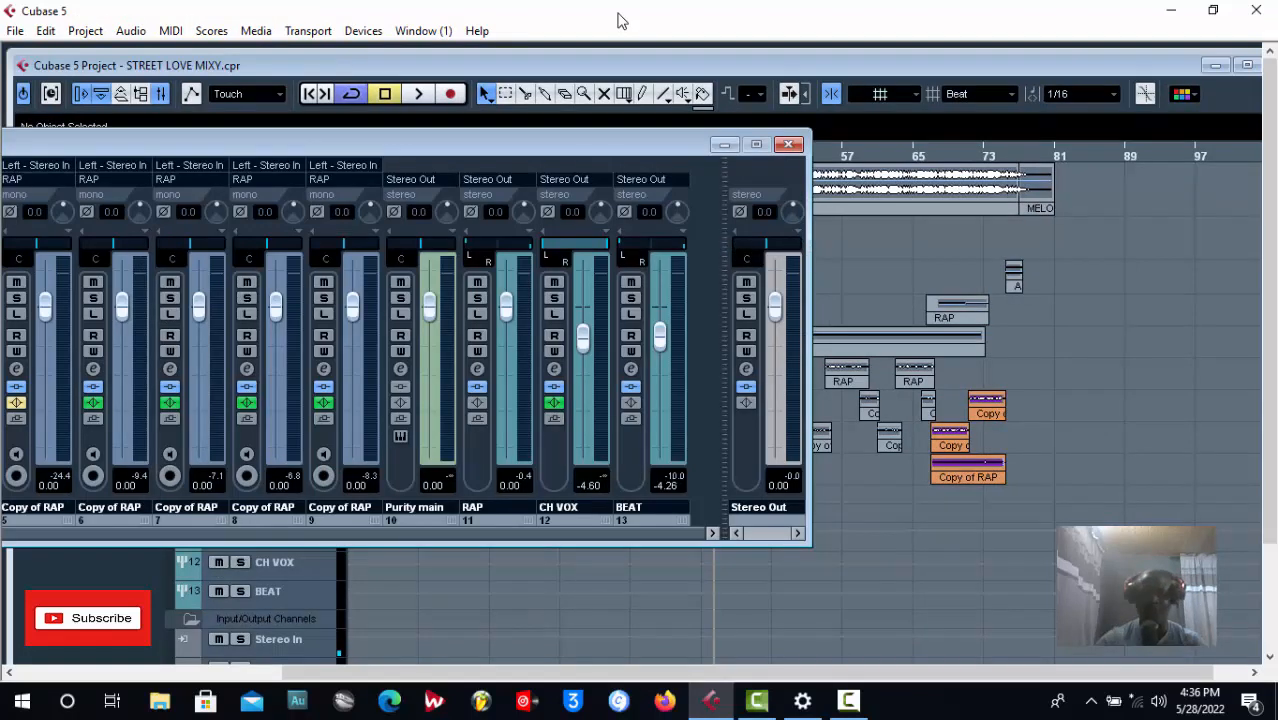
pyautogui.click(746, 369)
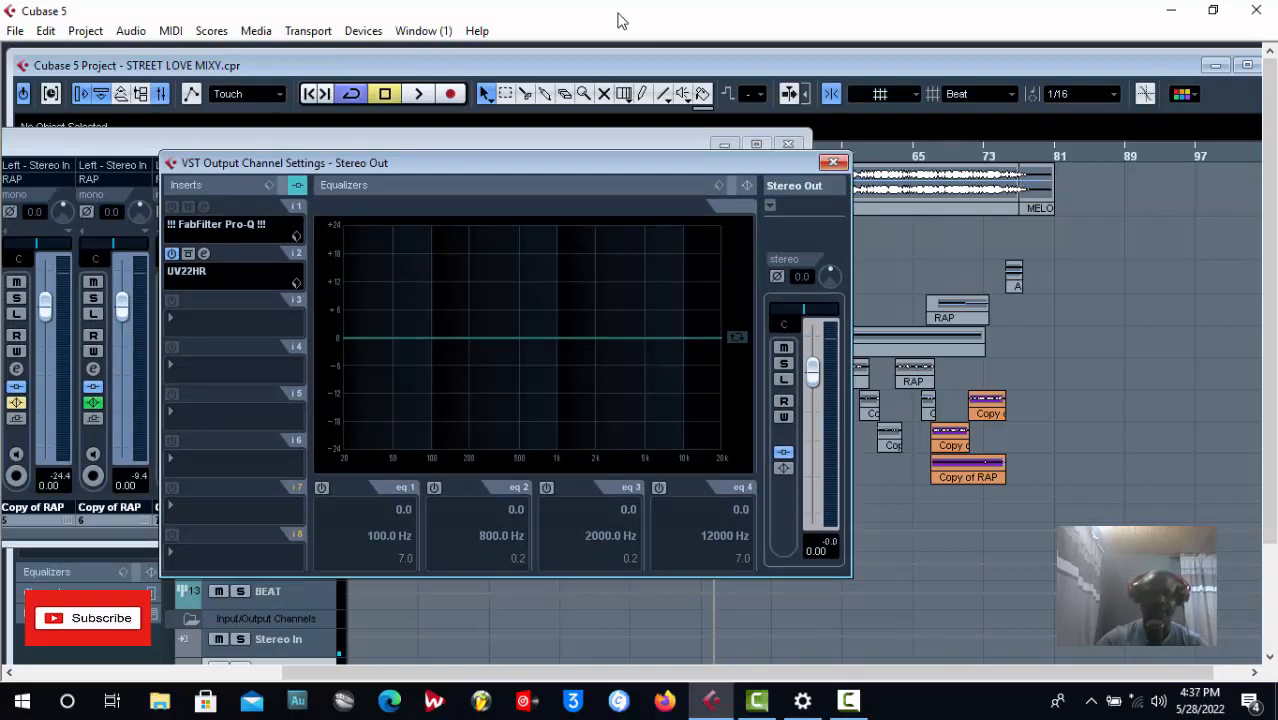
# Load the mvMeter analyzer plug-in into the third insert slot of the Stereo Out bus
pyautogui.click(232, 318)
pyautogui.moveTo(232, 66)
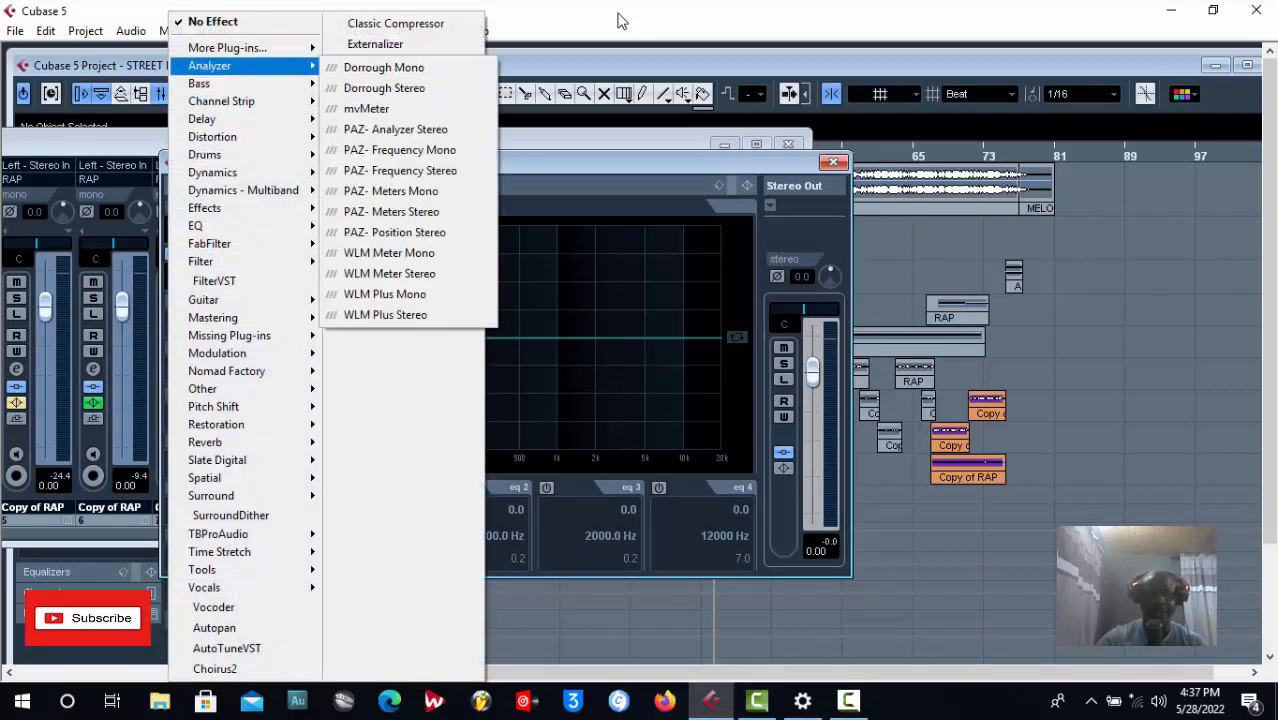
pyautogui.click(366, 108)
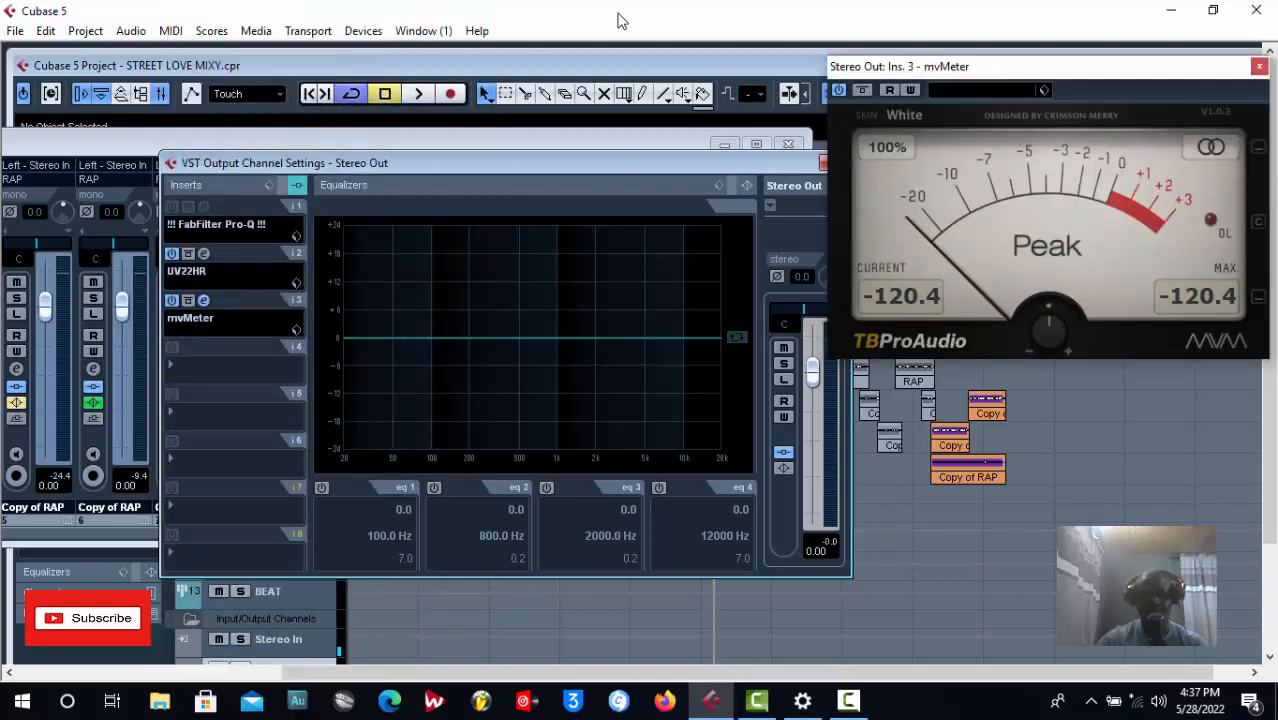
# Reopen the Stereo Out channel settings and look over the UV22HR and mvMeter insert windows
pyautogui.moveTo(600, 163); pyautogui.dragTo(568, 175)
pyautogui.click(795, 176)
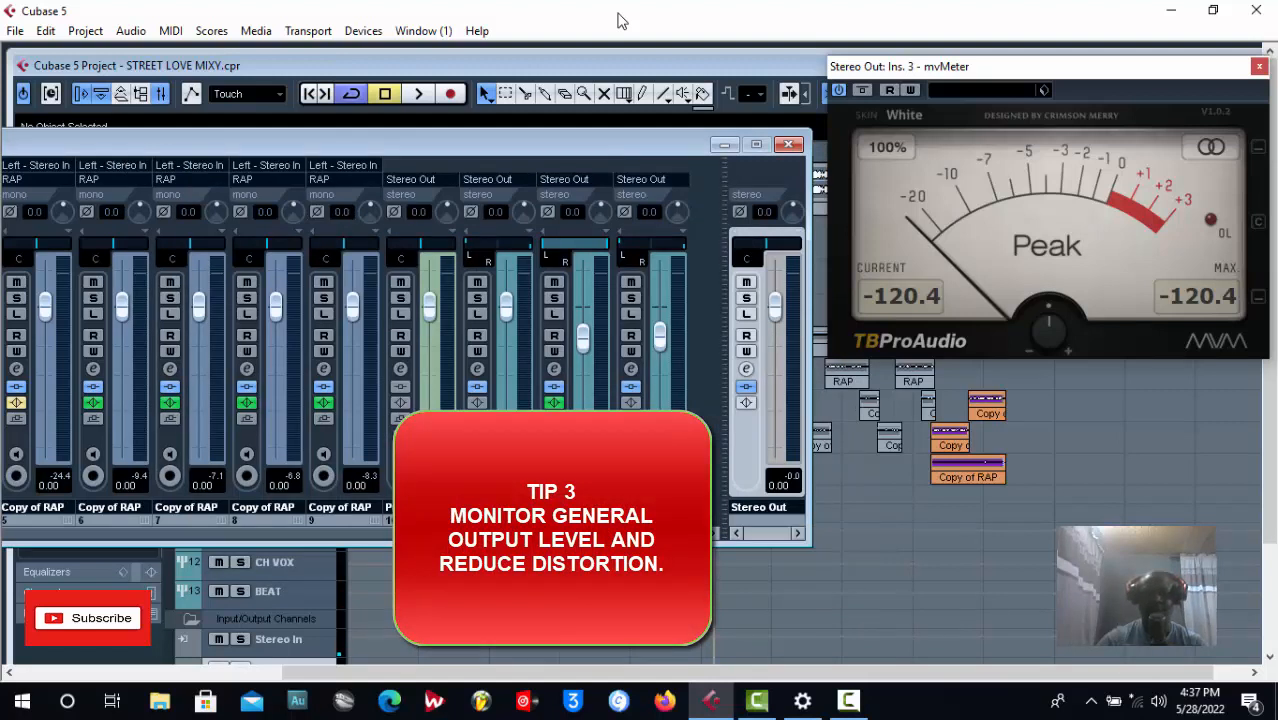
pyautogui.click(746, 369)
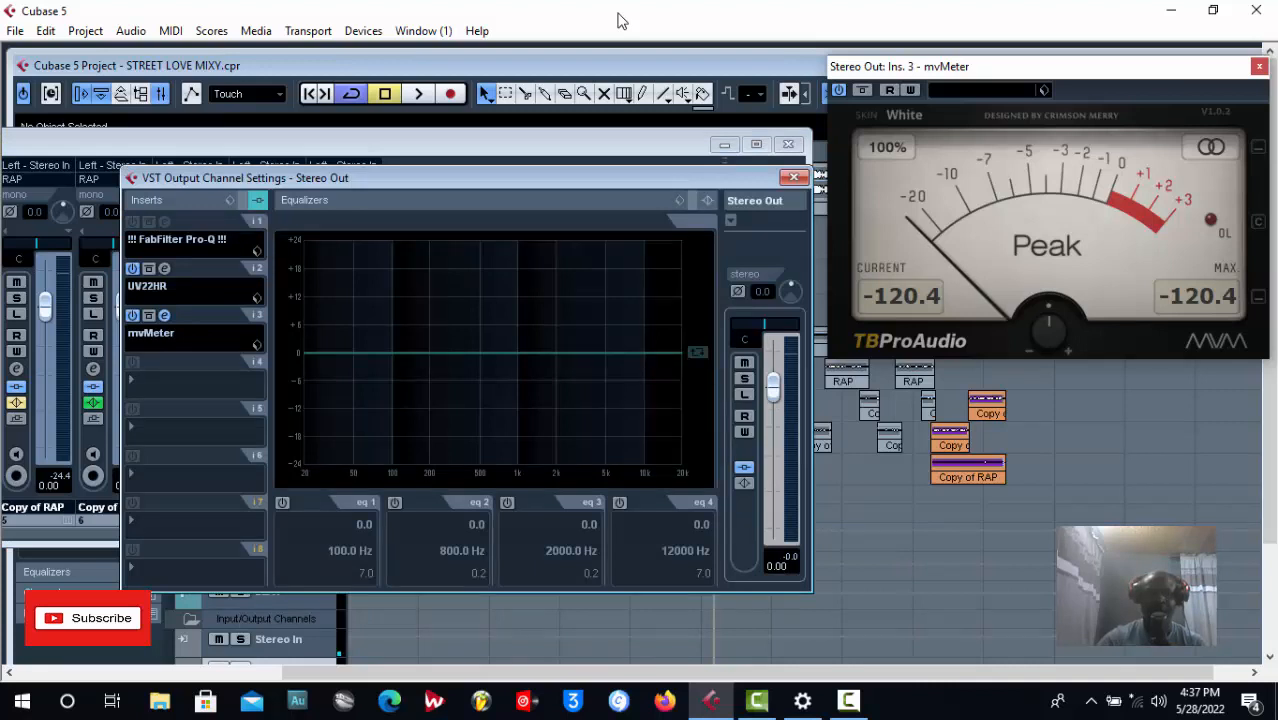
pyautogui.click(165, 269)
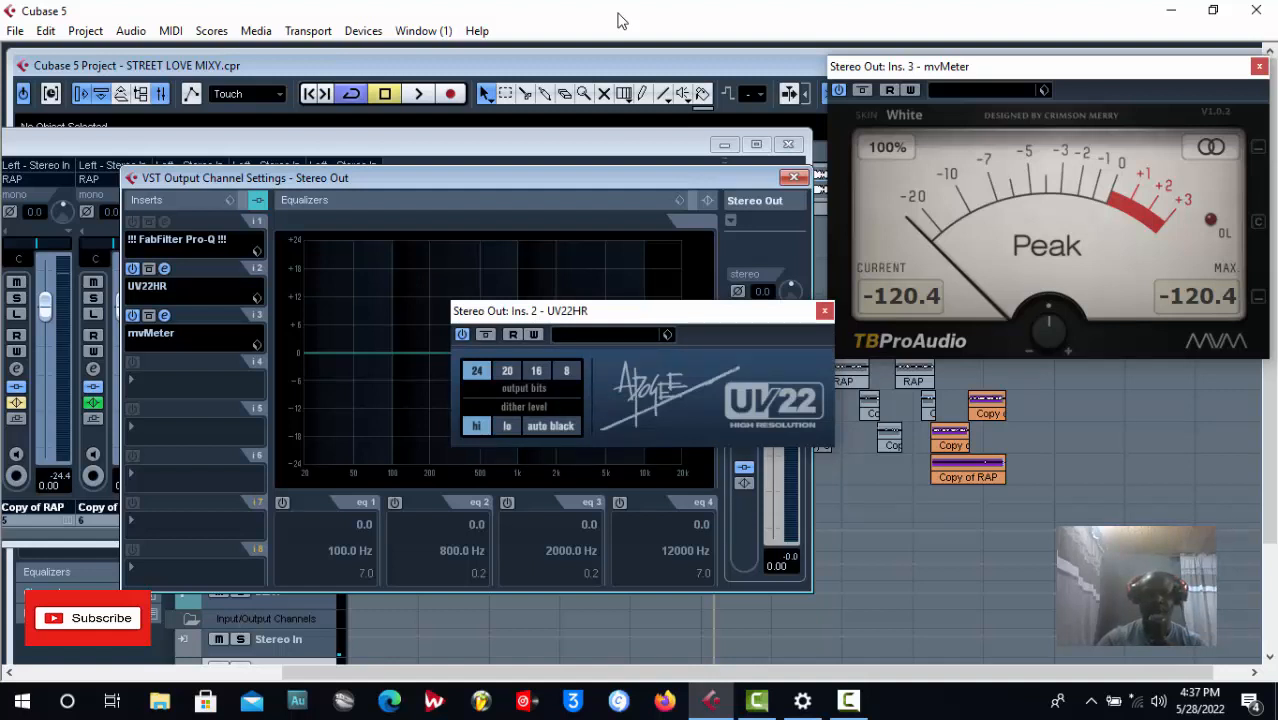
pyautogui.click(824, 311)
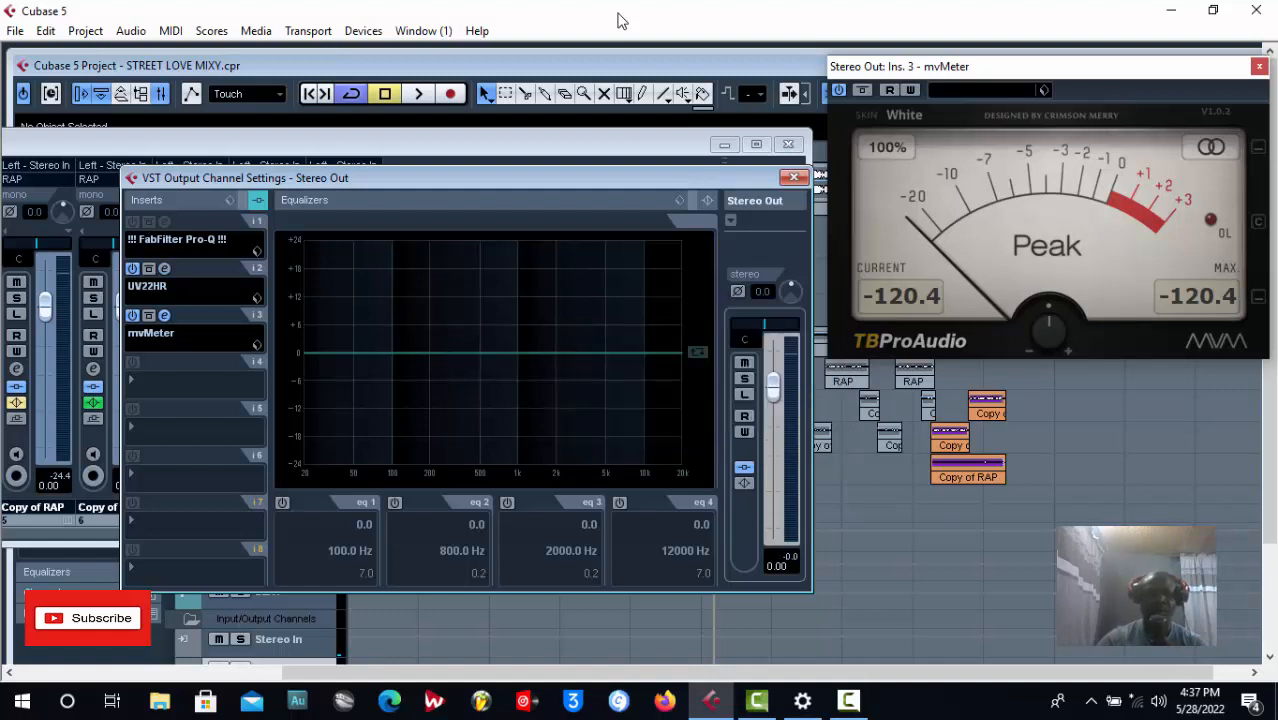
pyautogui.click(164, 315)
pyautogui.click(164, 315)
# Replace the missing FabFilter Pro-Q in the first Stereo Out insert with the stereo FabFilter Pro-Q 2
pyautogui.click(168, 244)
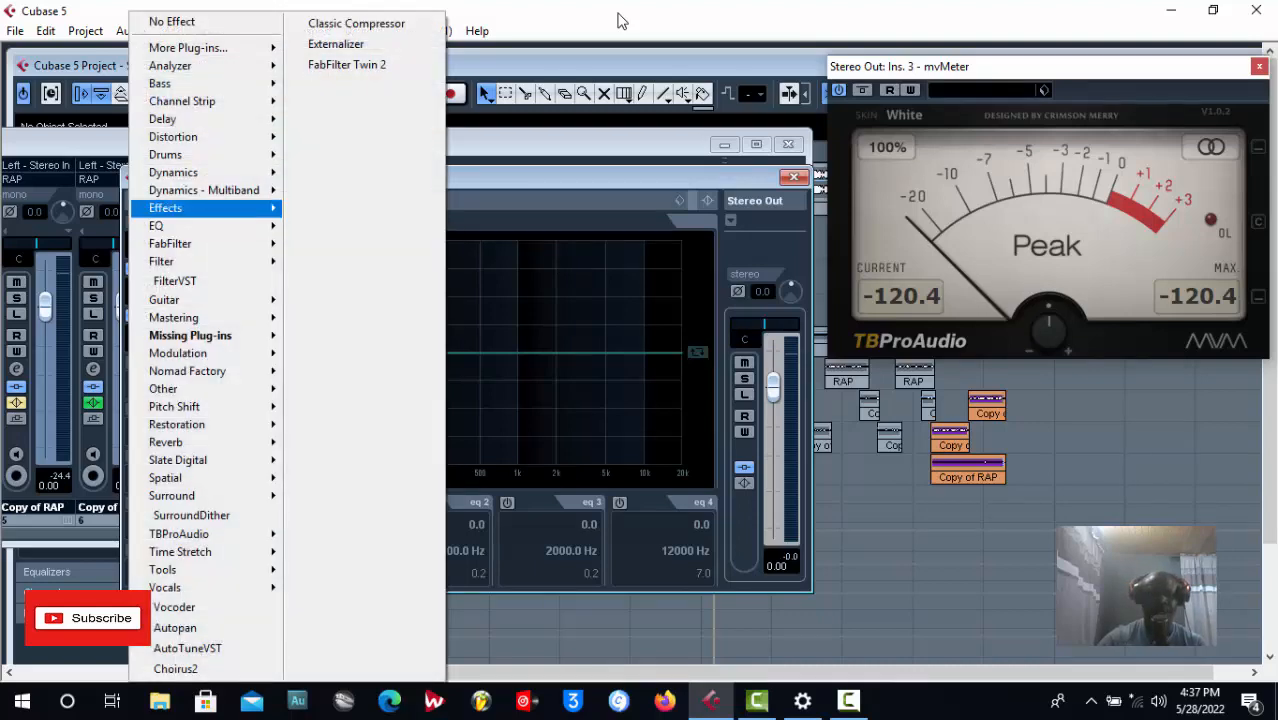
pyautogui.moveTo(180, 244)
pyautogui.moveTo(340, 246)
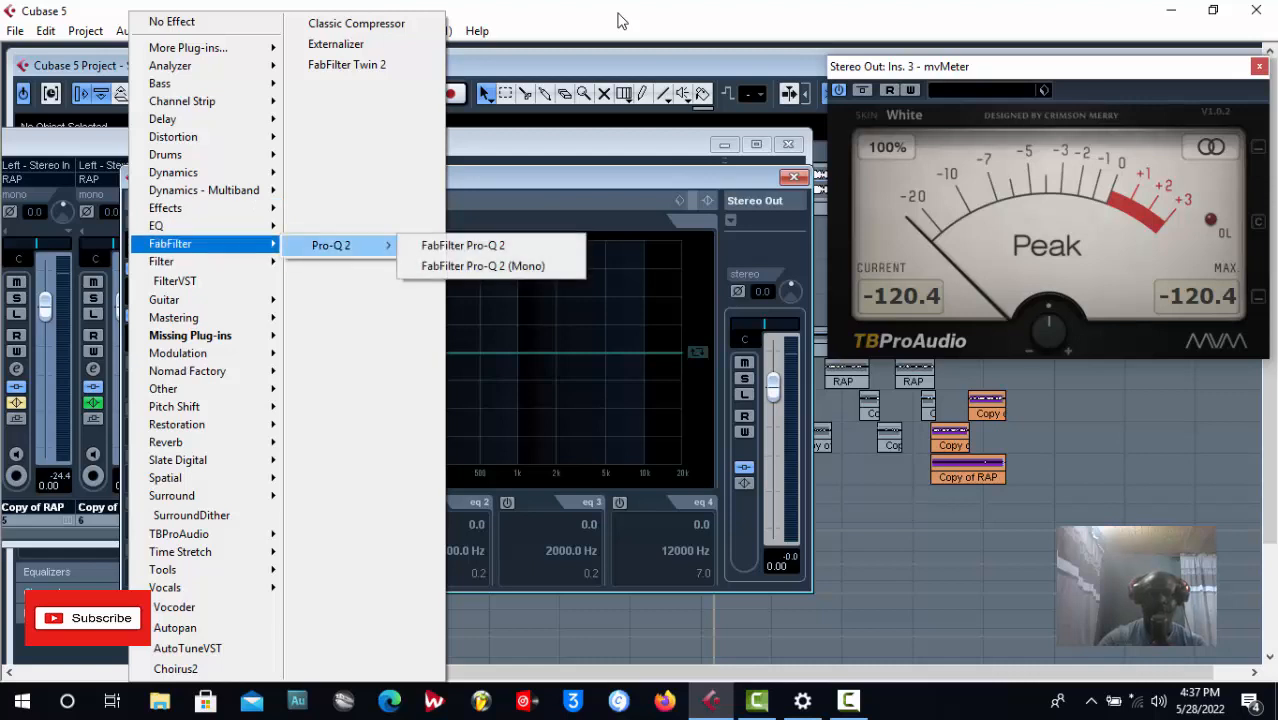
pyautogui.press('Return')
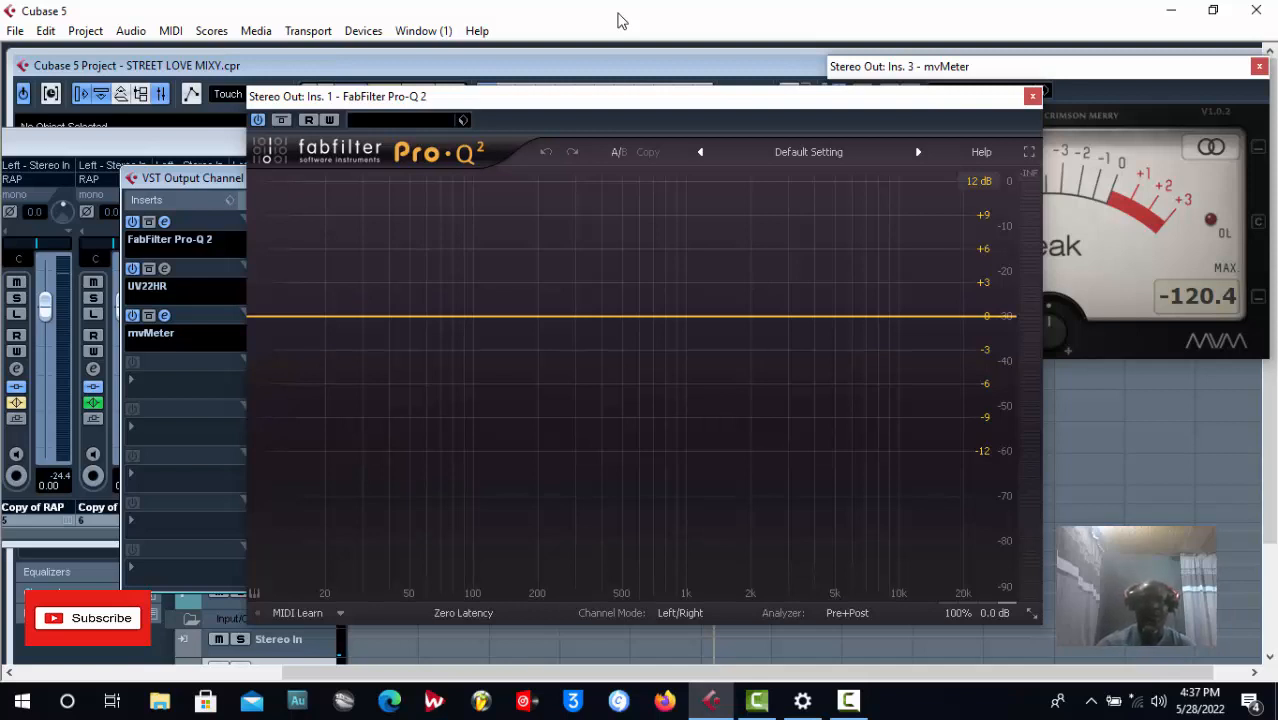
# Close the mixer and the Stereo Out channel settings, and place the Pro-Q 2 window beside mvMeter
pyautogui.press('F3')
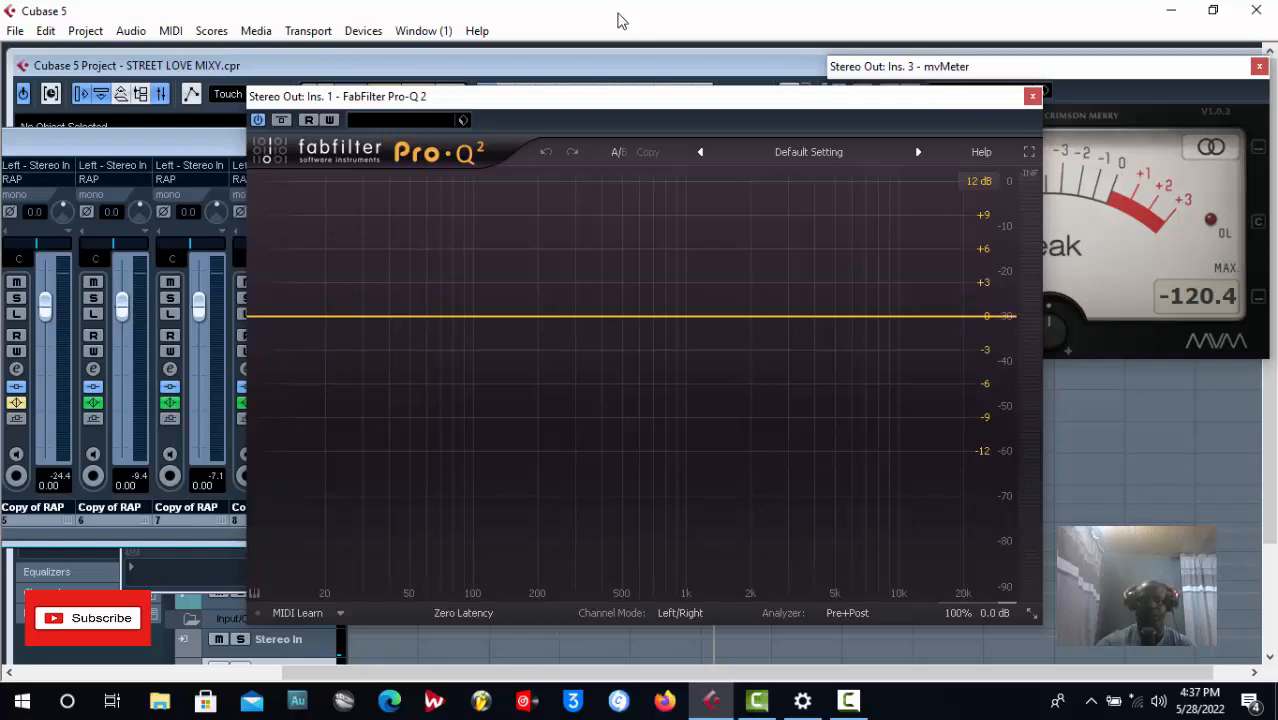
pyautogui.moveTo(613, 98); pyautogui.dragTo(690, 240)
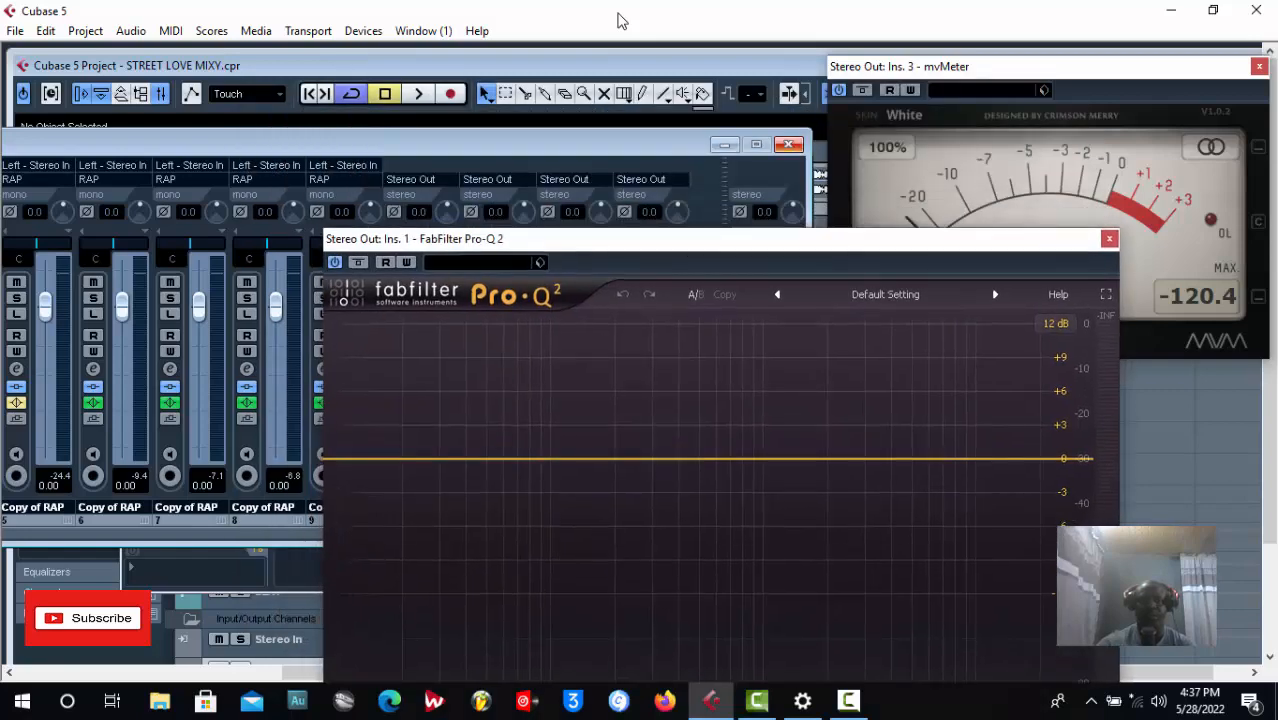
pyautogui.click(789, 144)
pyautogui.moveTo(690, 178); pyautogui.dragTo(619, 170)
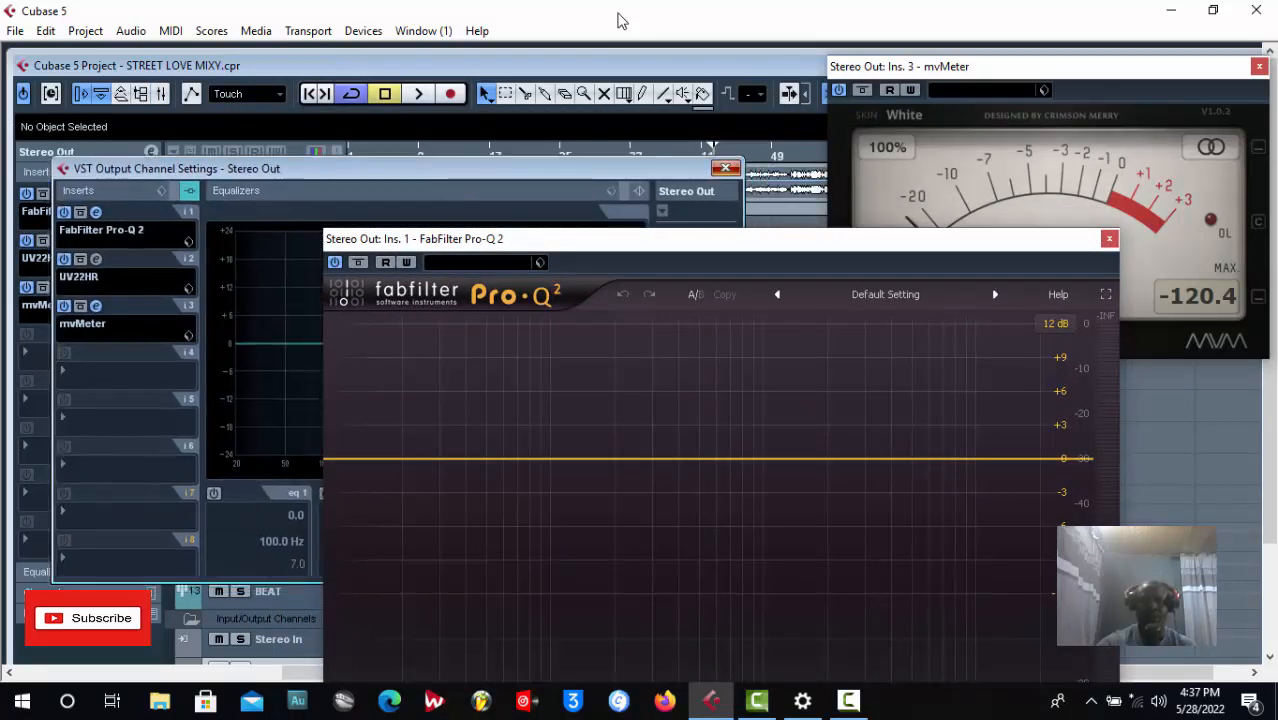
pyautogui.click(723, 169)
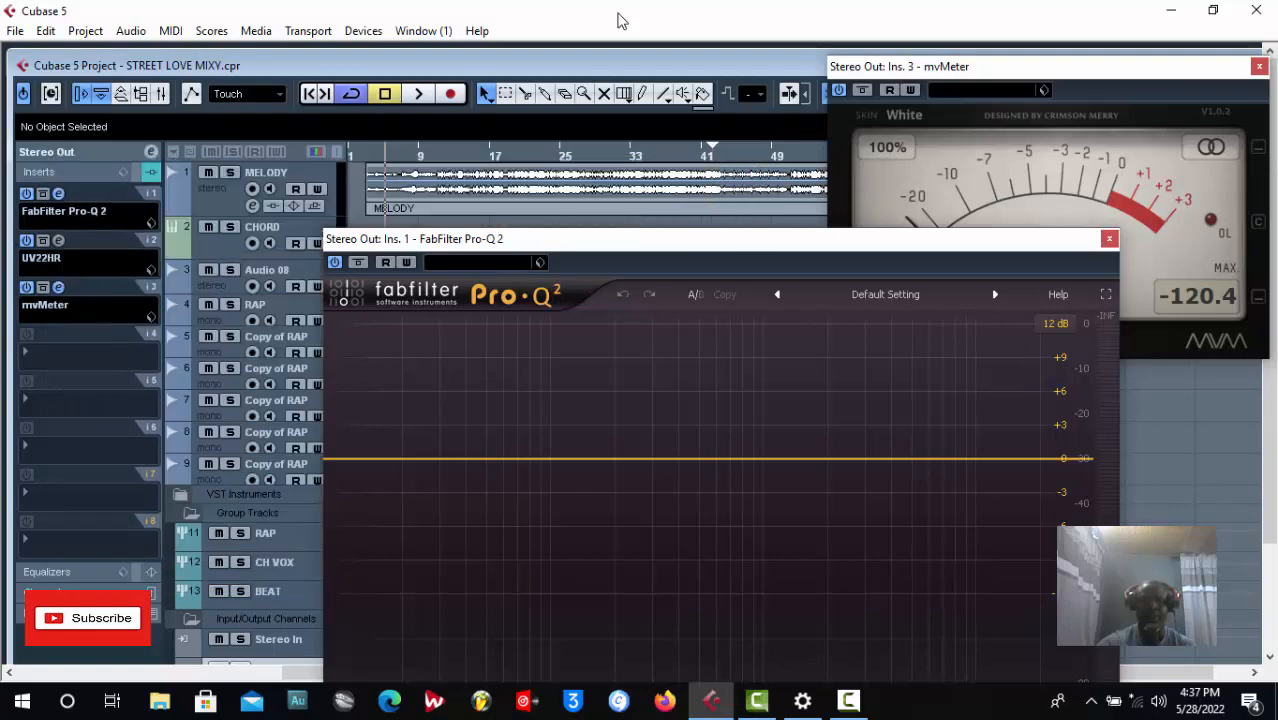
pyautogui.moveTo(572, 242); pyautogui.dragTo(373, 116)
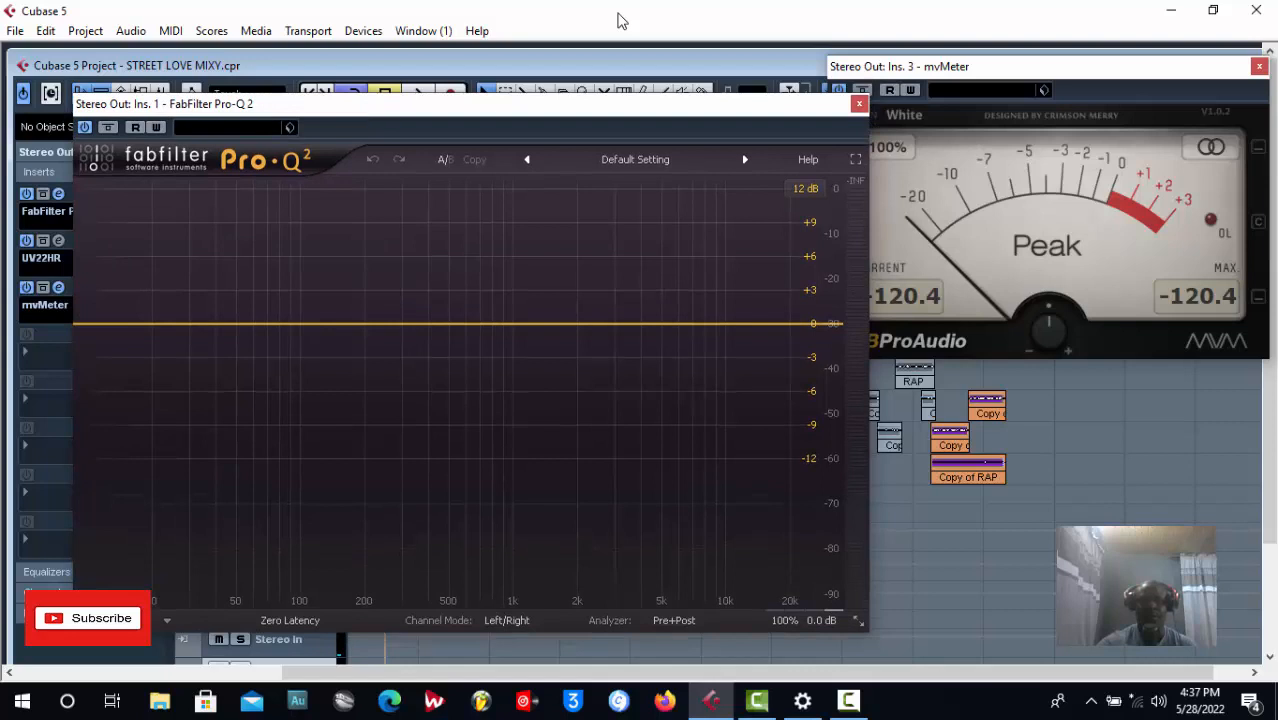
# Play the mix briefly to watch the output spectrum in Pro-Q 2 and the peak level in mvMeter
pyautogui.press('space')
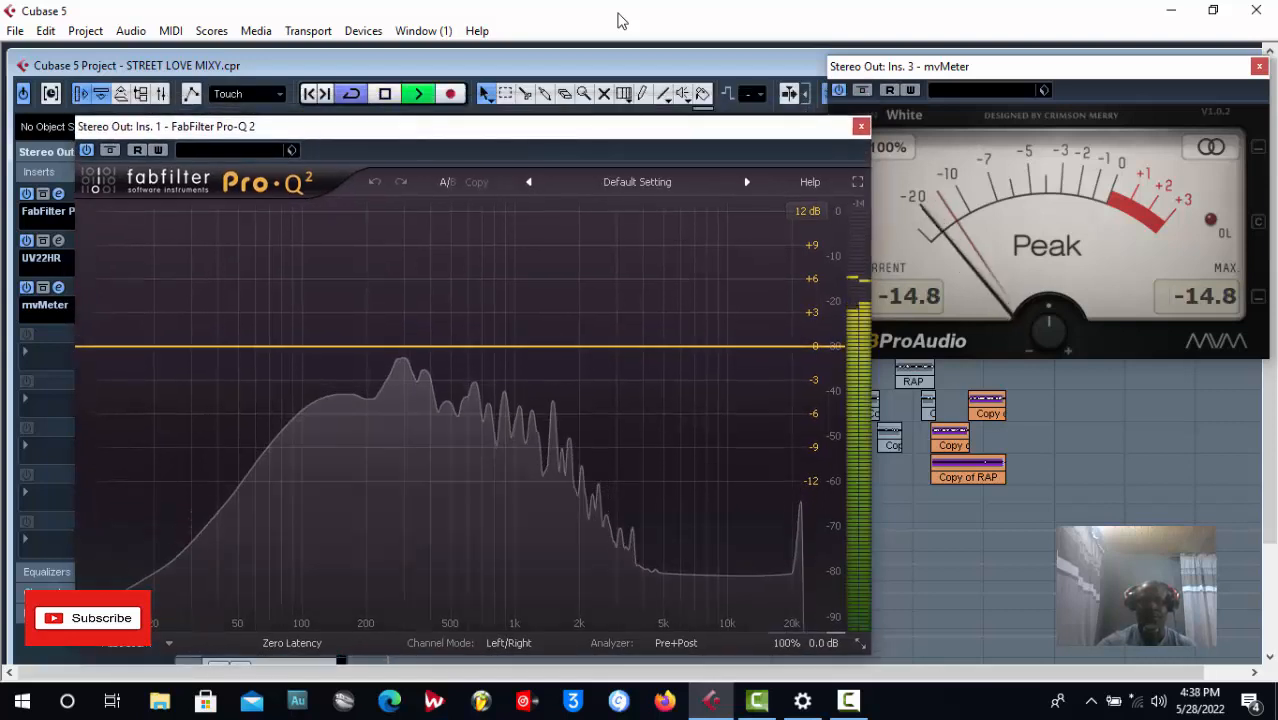
pyautogui.moveTo(524, 131); pyautogui.dragTo(526, 114)
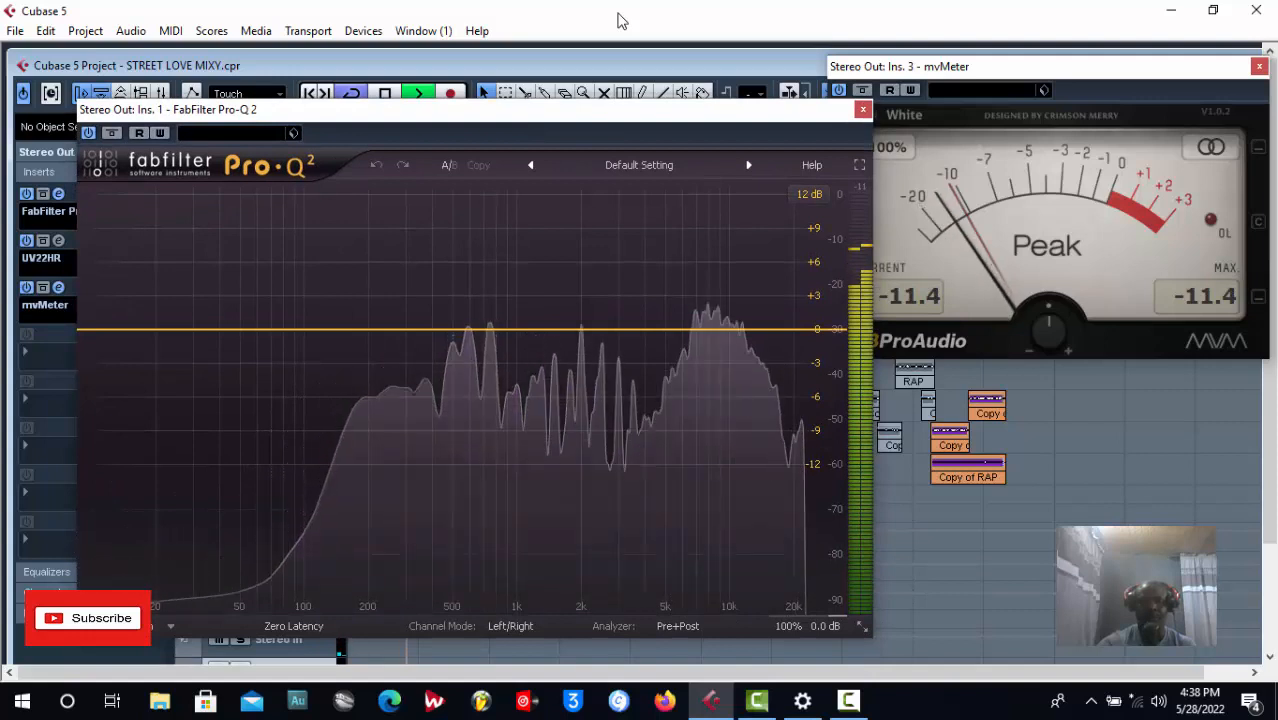
pyautogui.press('space')
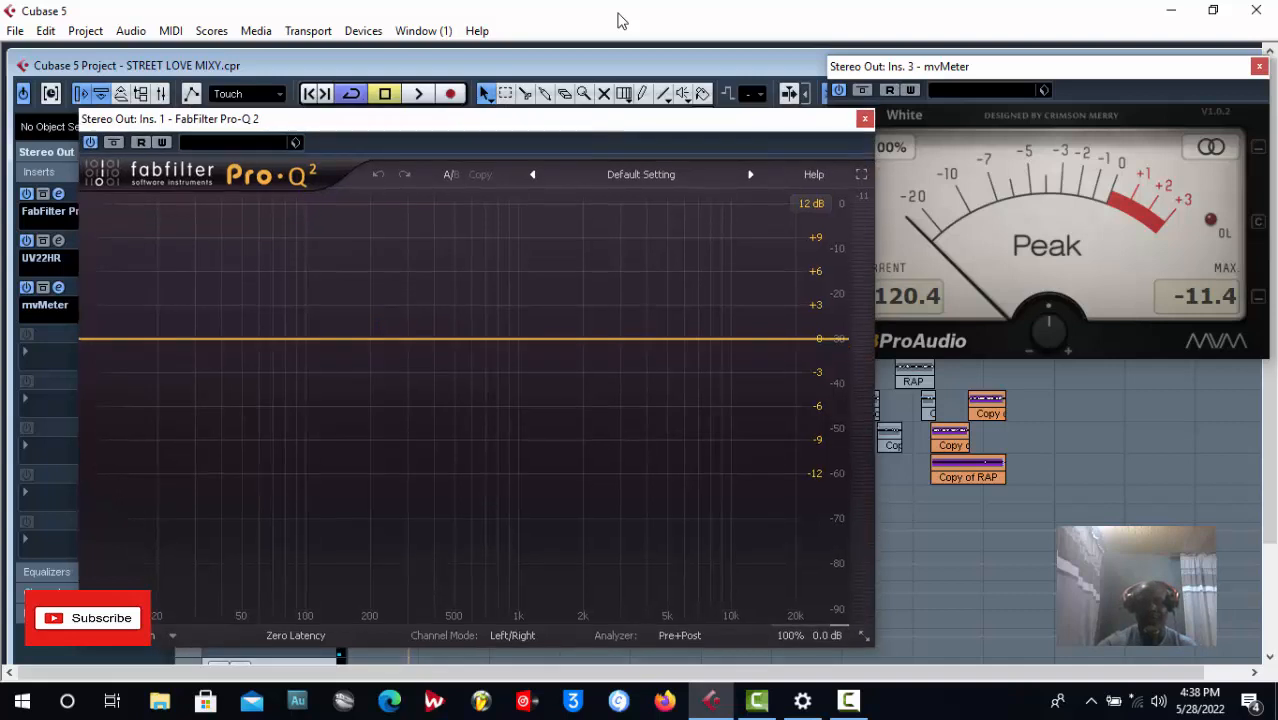
# During playback, add a narrow bell band at 246.95 Hz with Q 7.176 and cut it by 1.88 dB
pyautogui.click(418, 93)
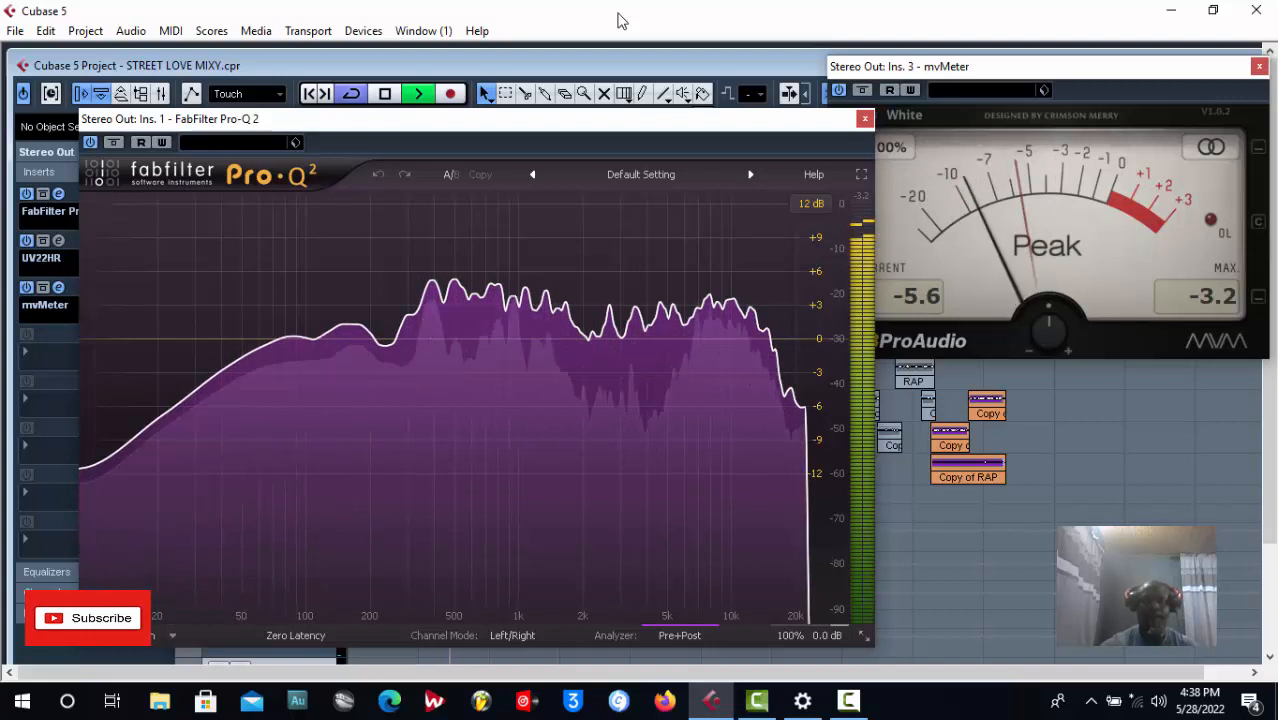
pyautogui.moveTo(367, 338); pyautogui.dragTo(372, 317)
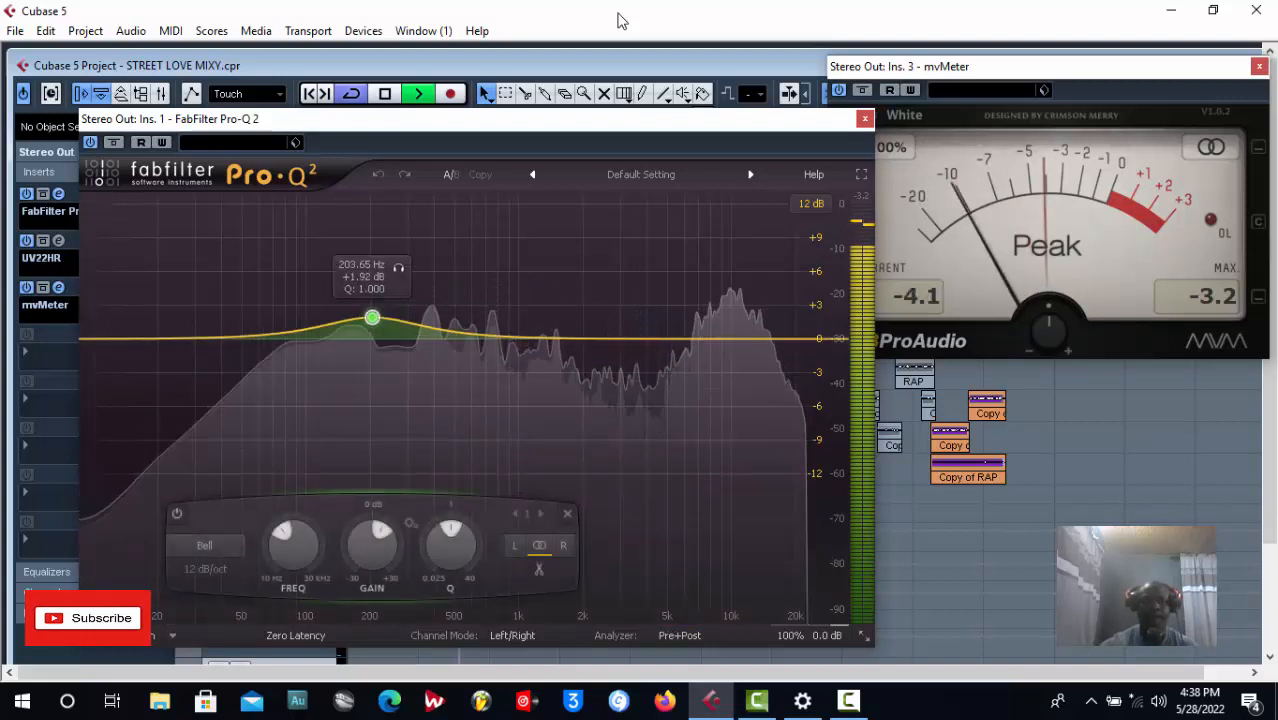
pyautogui.moveTo(451, 545); pyautogui.dragTo(451, 500)
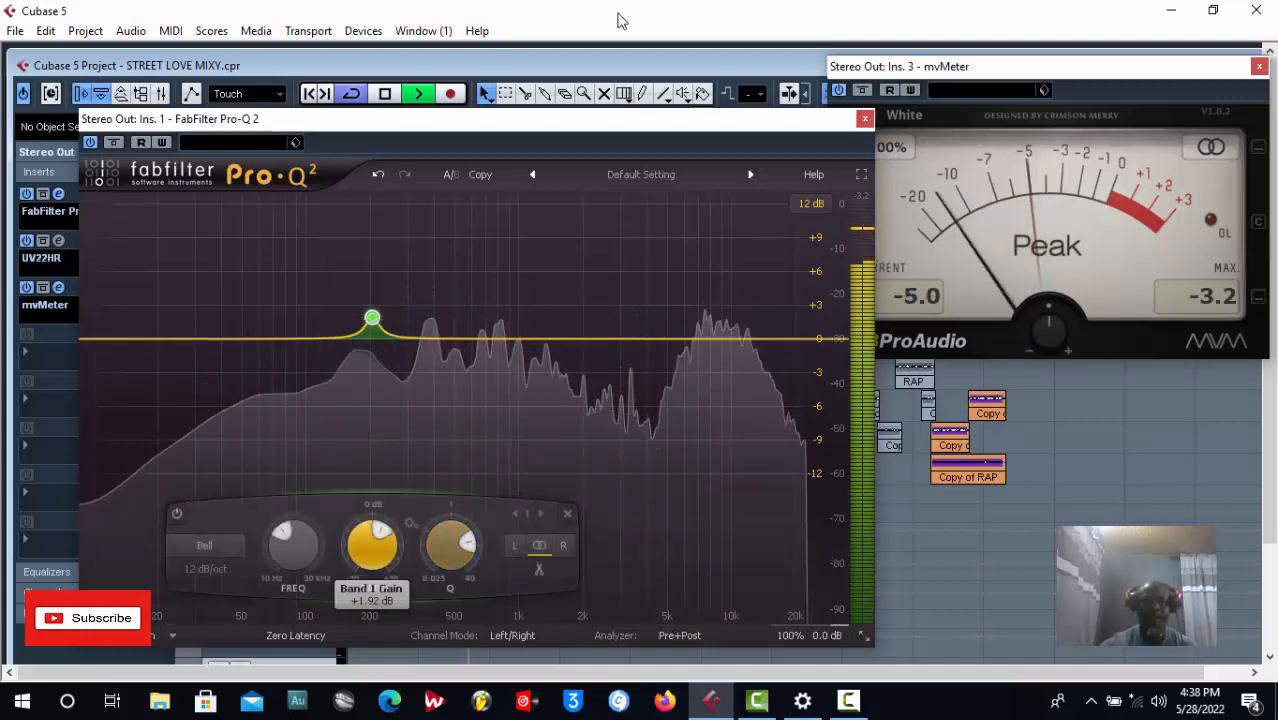
pyautogui.moveTo(372, 545); pyautogui.dragTo(372, 500)
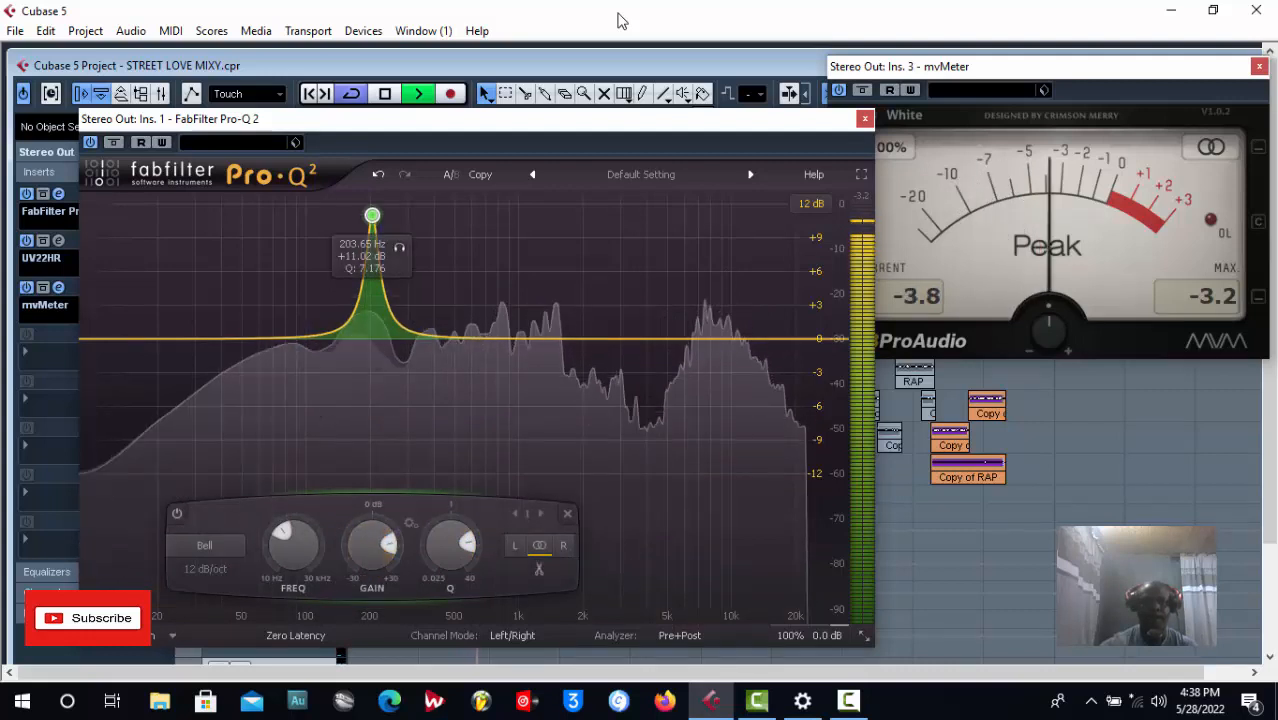
pyautogui.moveTo(372, 215); pyautogui.dragTo(390, 215)
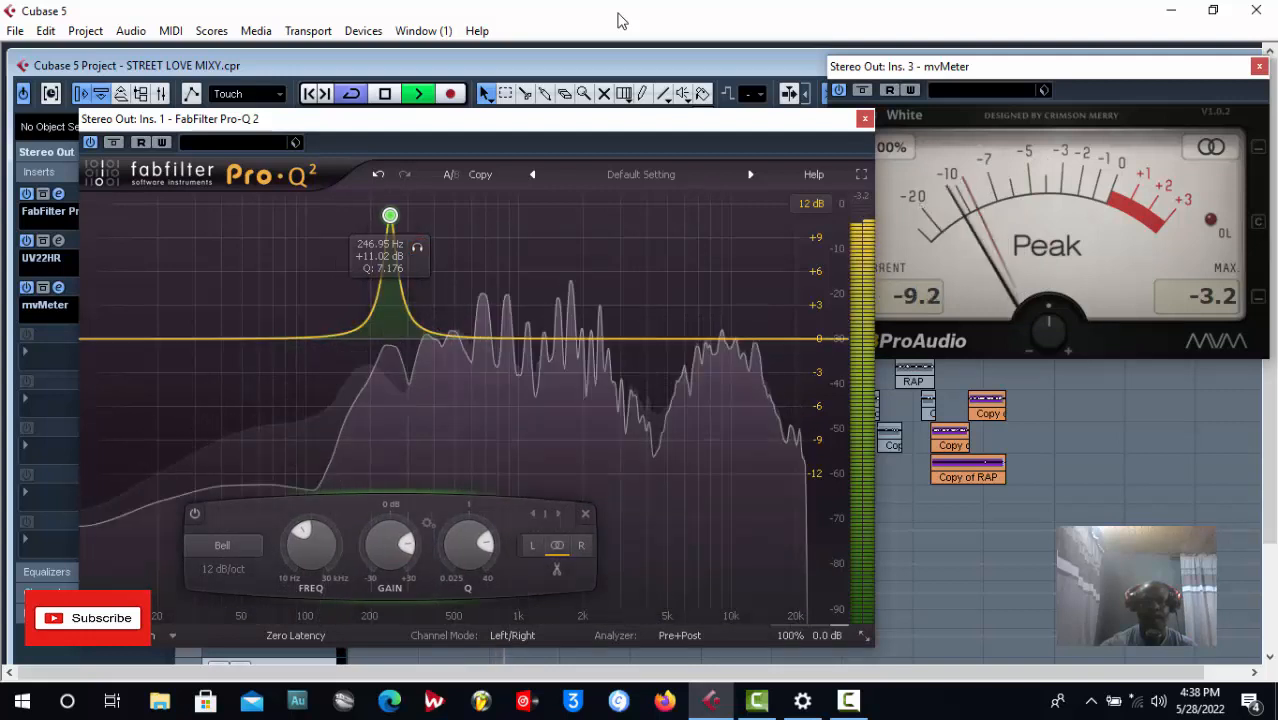
pyautogui.moveTo(390, 545)
pyautogui.mouseDown()
pyautogui.moveTo(390, 586)
pyautogui.moveTo(390, 543)
pyautogui.mouseUp()
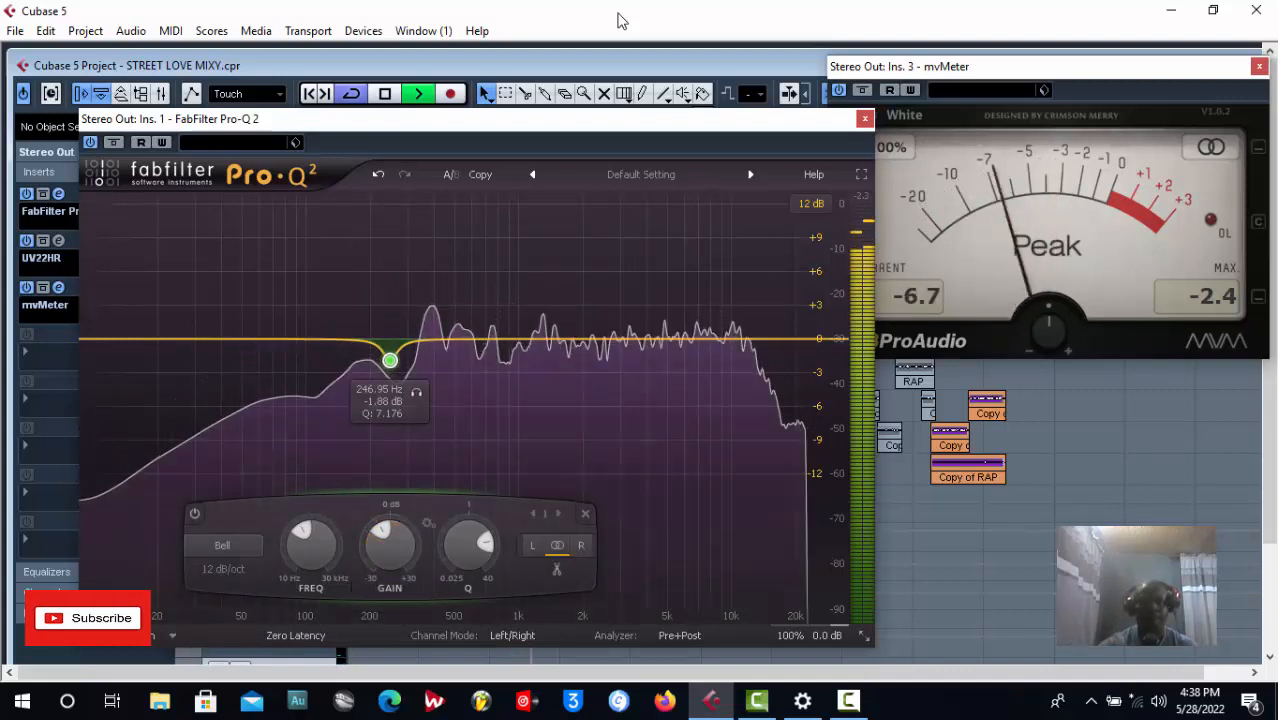
# Add a second narrow bell band at about 754 Hz with Q 8.138, boost-sweep it, and cut it by about 1.3 dB
pyautogui.moveTo(494, 338); pyautogui.dragTo(492, 324)
pyautogui.moveTo(571, 546); pyautogui.dragTo(571, 515)
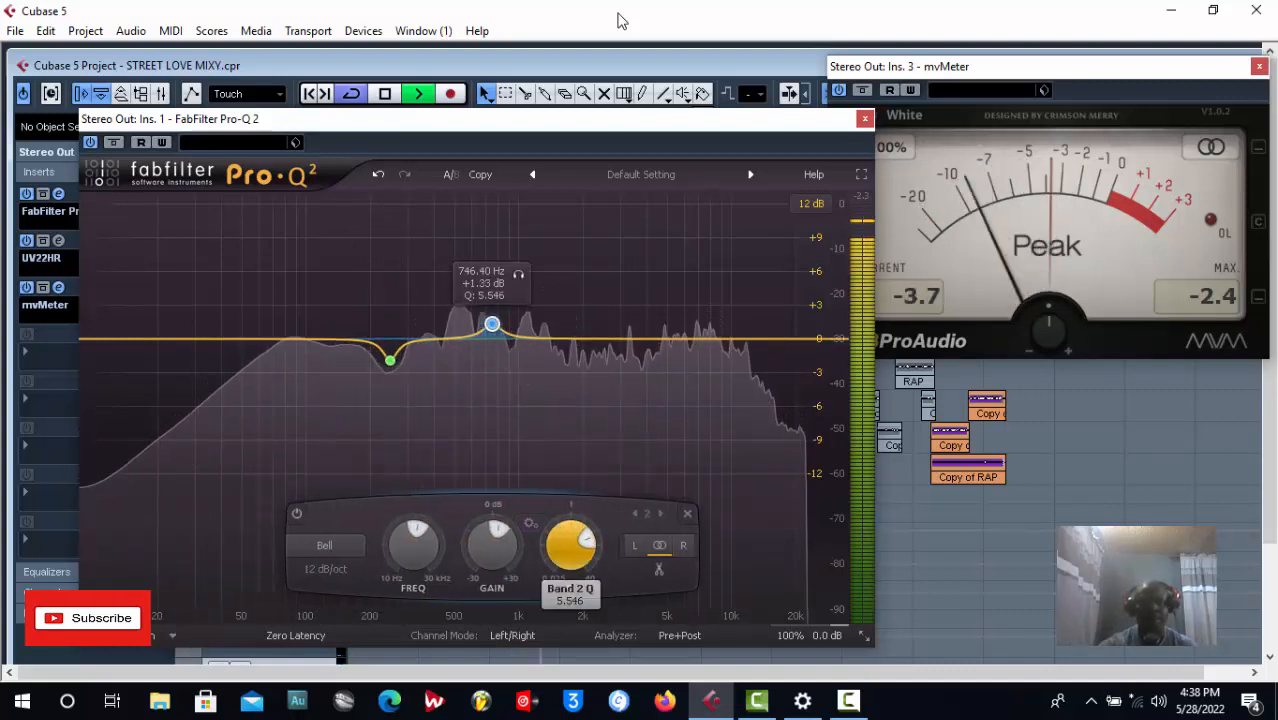
pyautogui.moveTo(492, 546); pyautogui.dragTo(492, 495)
pyautogui.moveTo(519, 225); pyautogui.dragTo(520, 225)
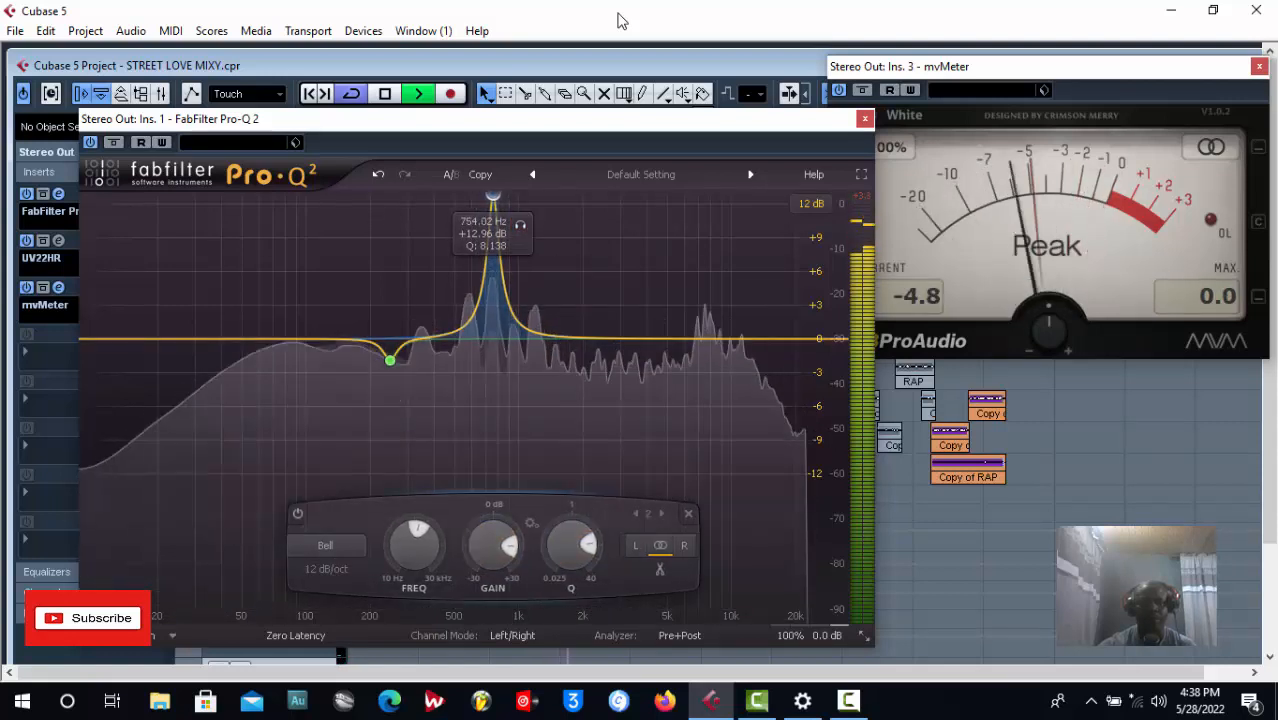
pyautogui.moveTo(492, 546); pyautogui.dragTo(492, 592)
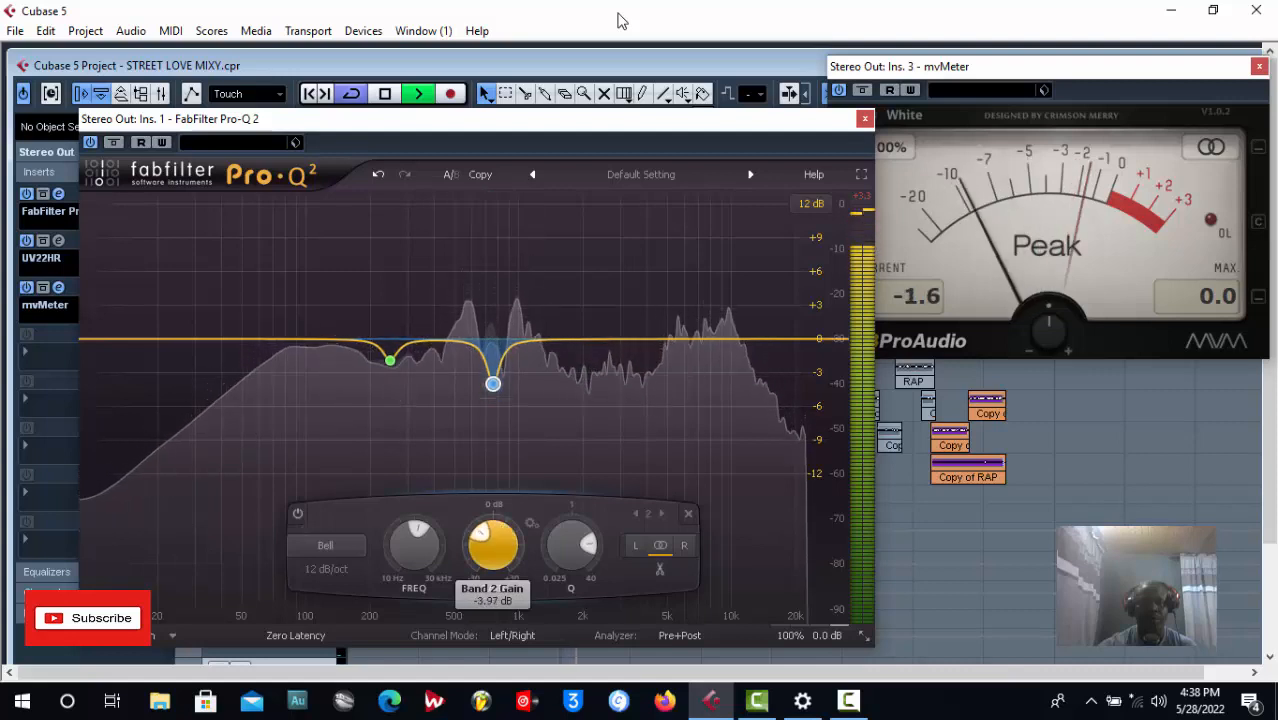
pyautogui.moveTo(492, 546)
pyautogui.mouseDown()
pyautogui.moveTo(492, 482)
pyautogui.moveTo(492, 539)
pyautogui.mouseUp()
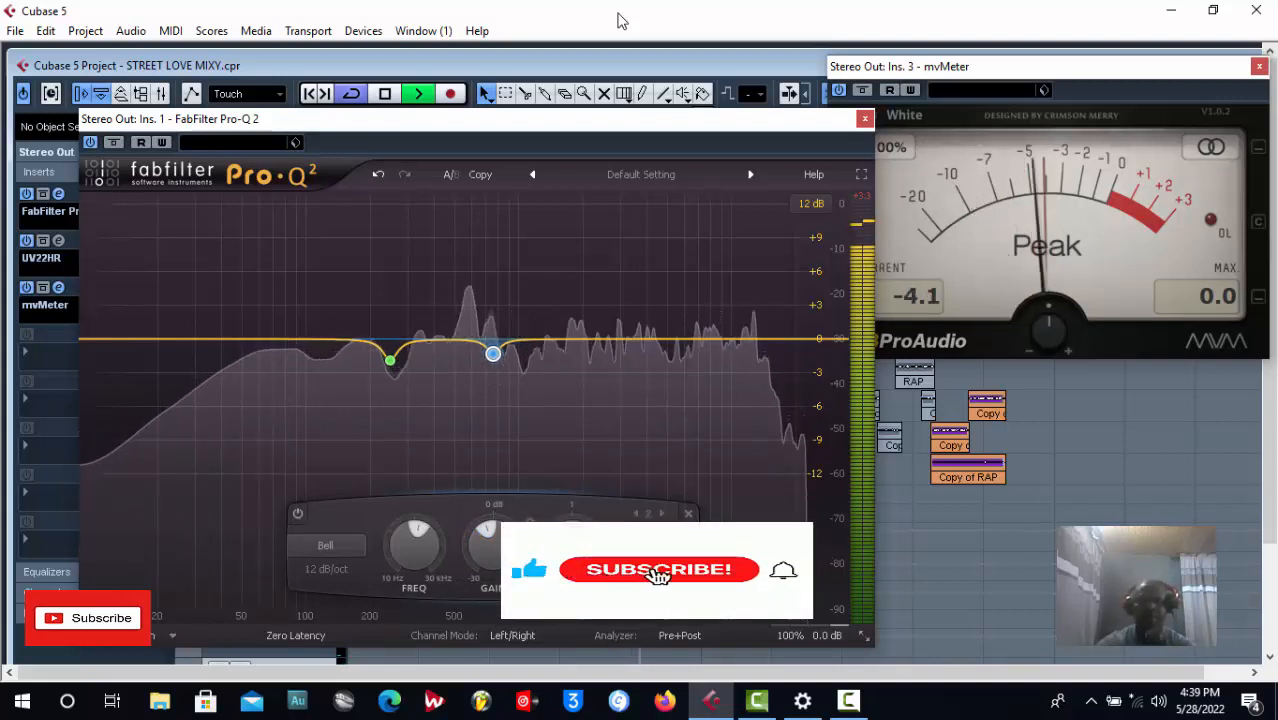
# Add a third bell band at 2325.7 Hz with Q 9.484, audition it boosted, and cut it by about 2 dB
pyautogui.moveTo(597, 338); pyautogui.dragTo(597, 324)
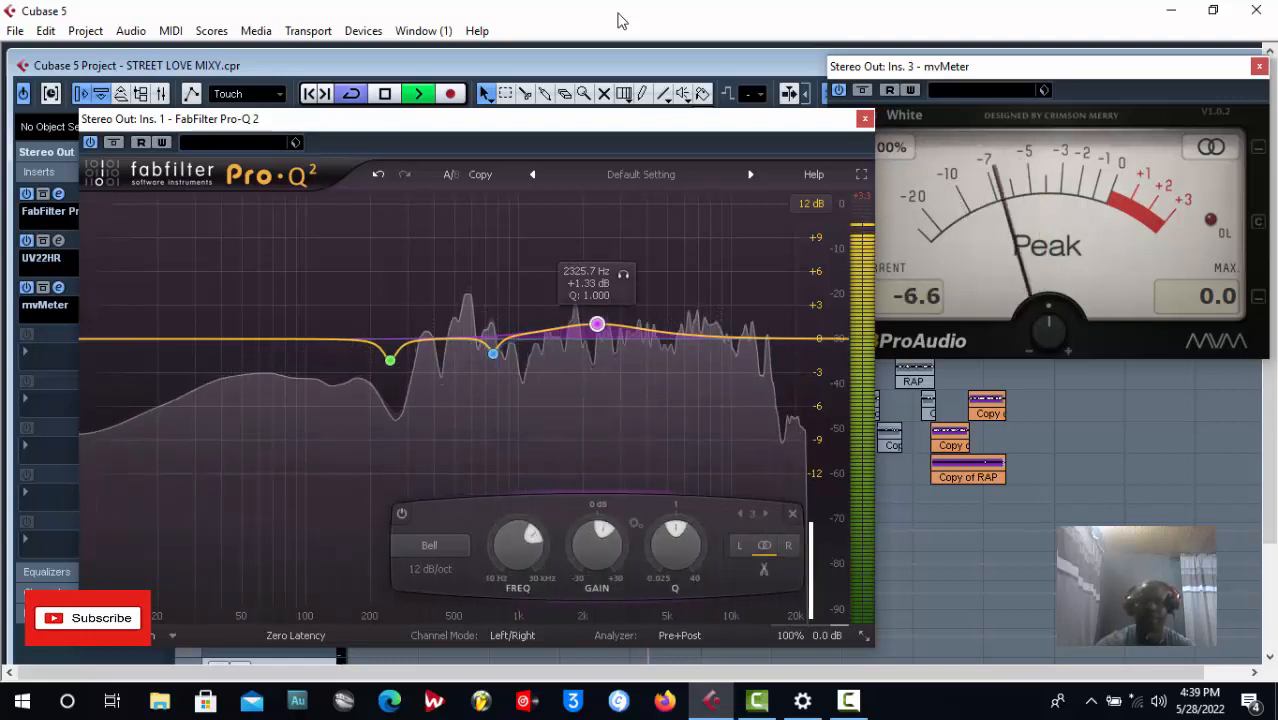
pyautogui.moveTo(676, 545); pyautogui.dragTo(676, 517)
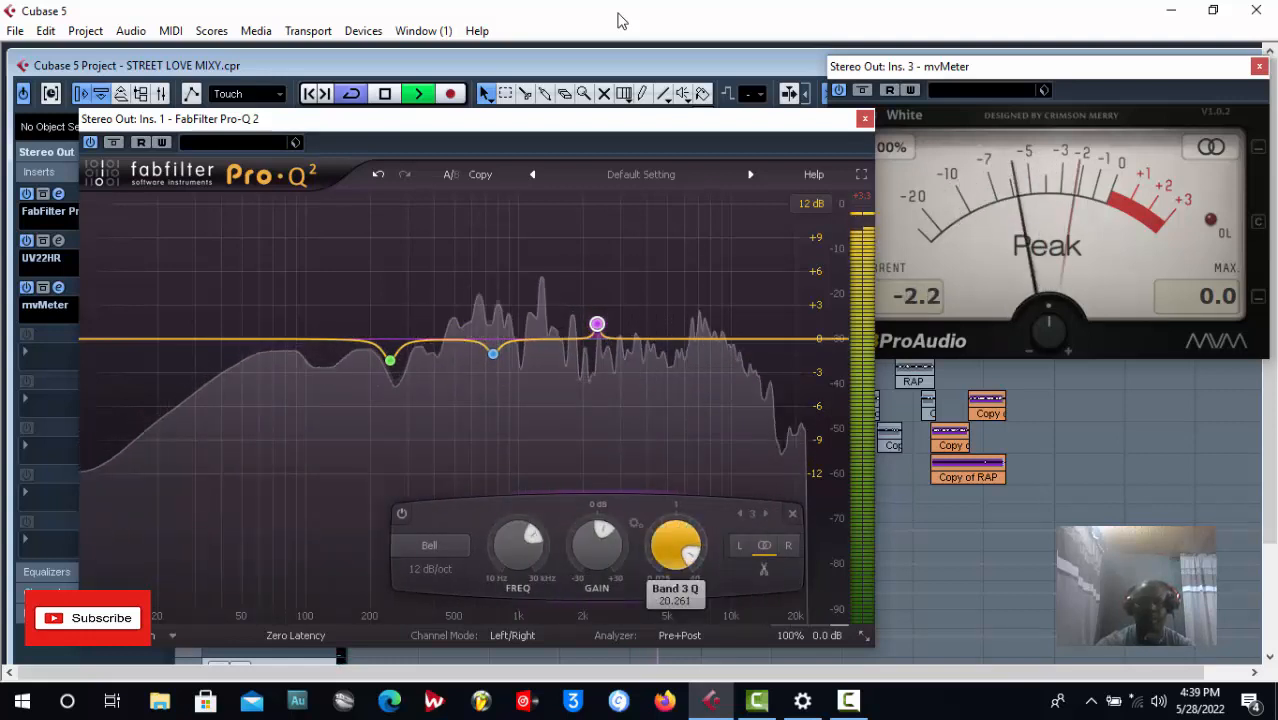
pyautogui.moveTo(597, 545); pyautogui.dragTo(597, 500)
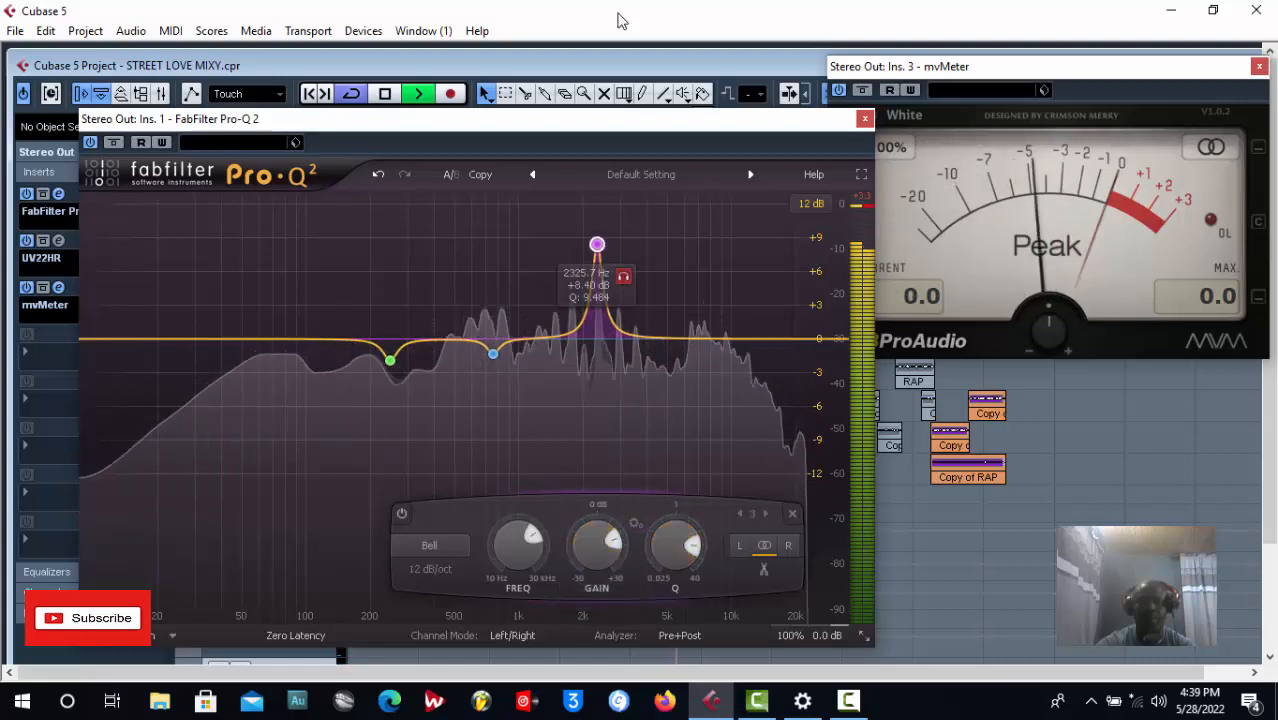
pyautogui.moveTo(623, 276)
pyautogui.mouseDown()
pyautogui.moveTo(638, 276)
pyautogui.moveTo(623, 276)
pyautogui.mouseUp()
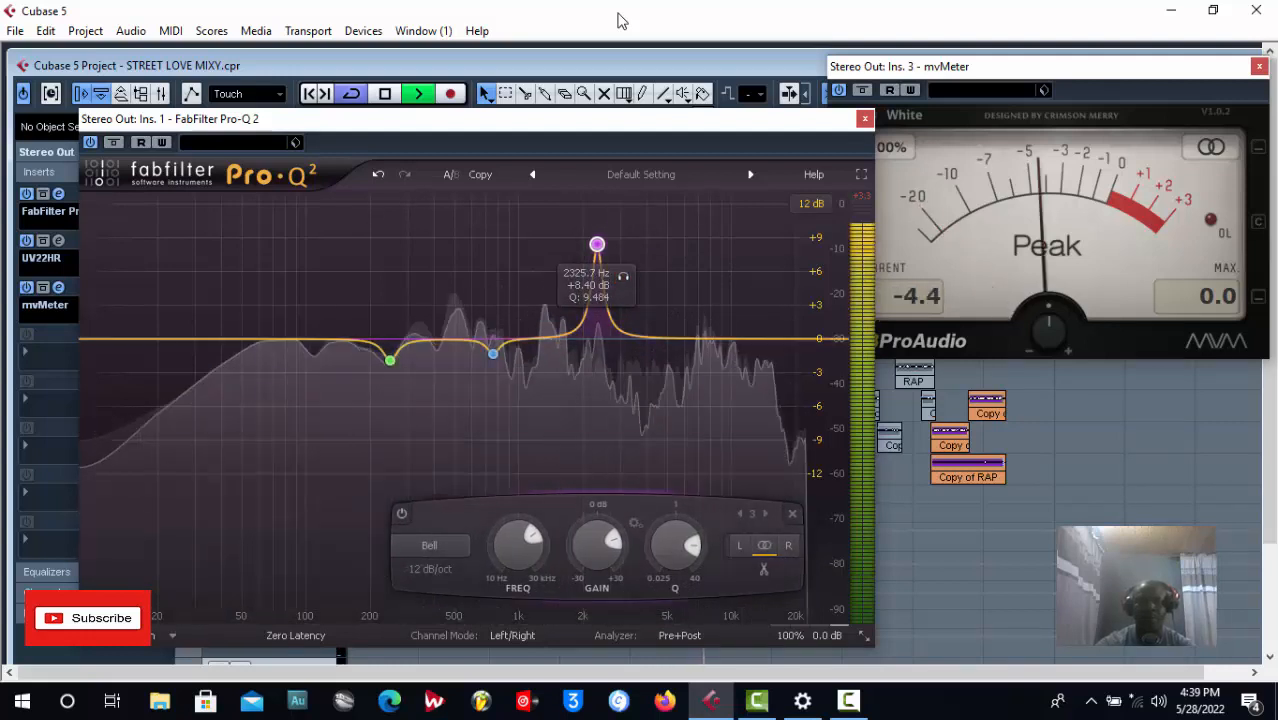
pyautogui.moveTo(597, 545); pyautogui.dragTo(597, 542)
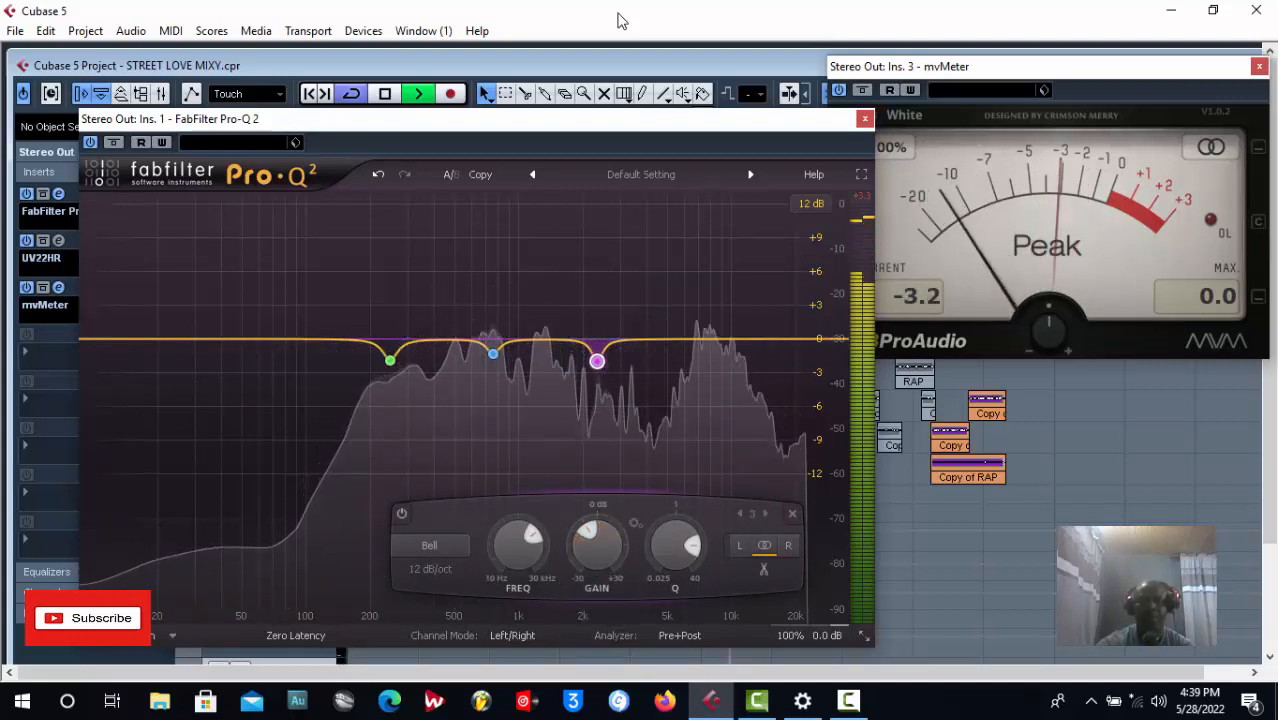
# Stop playback, close the Pro-Q 2 window and rewind the project cursor to about bar 37
pyautogui.press('space')
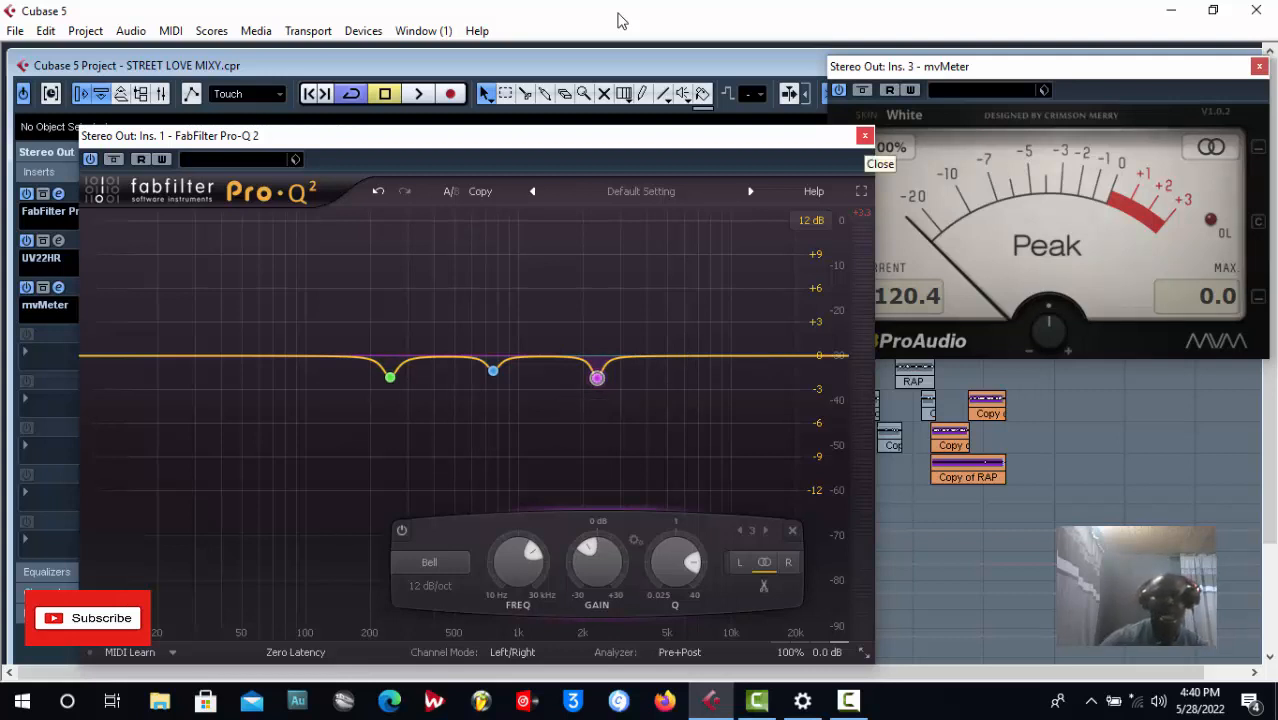
pyautogui.click(865, 135)
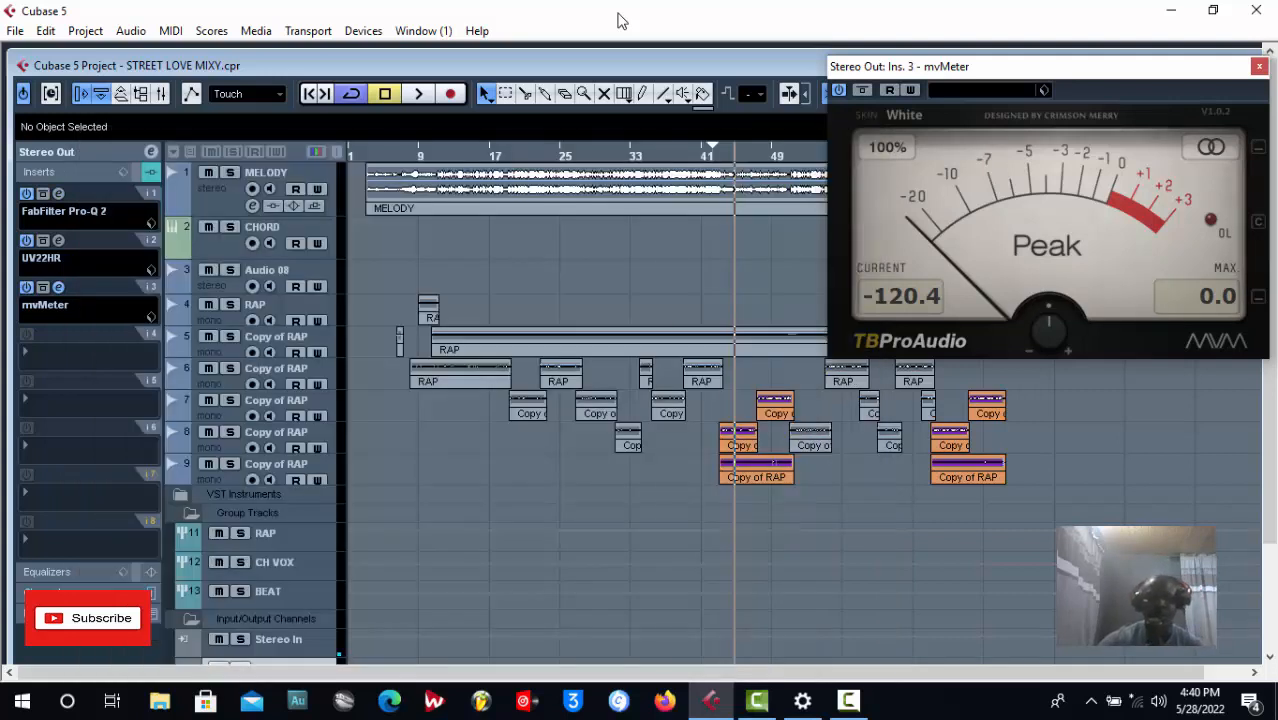
pyautogui.press('KP_Subtract')
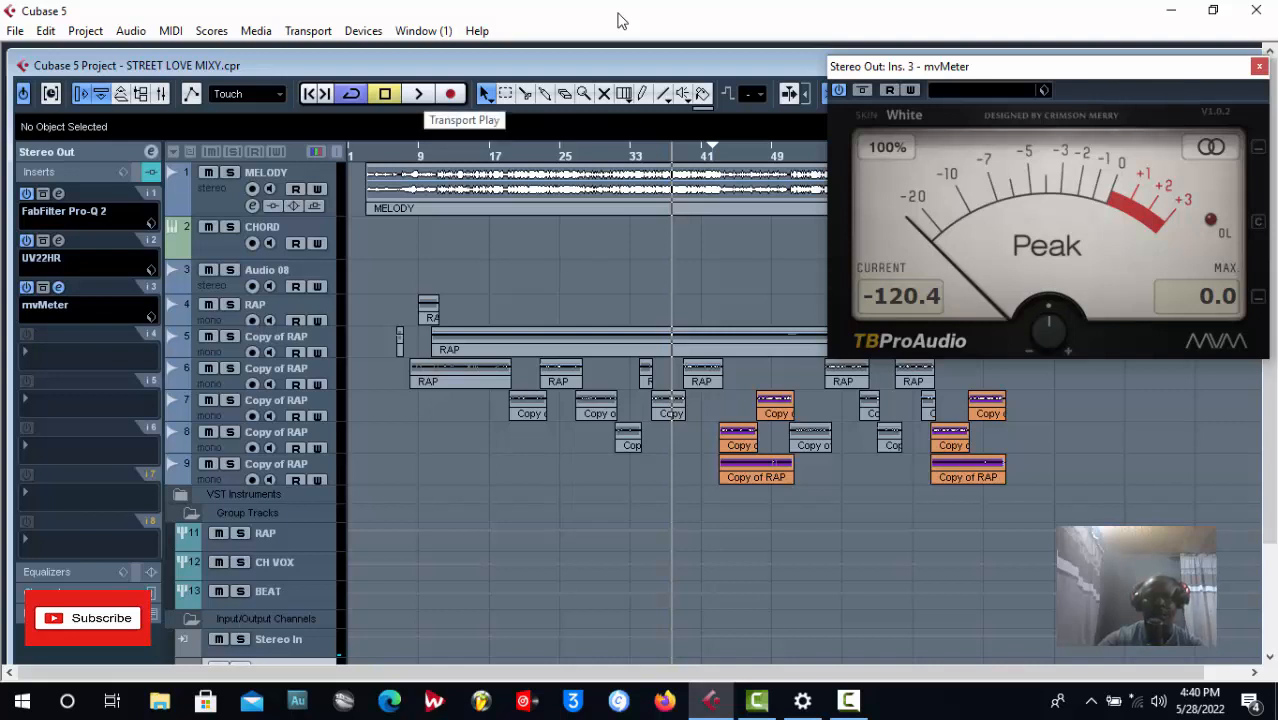
# Play the mix from about bar 37, maximise the project window, zoom out to the whole arrangement, and stop
pyautogui.press('space')
pyautogui.hotkey('ctrl', 'F10')
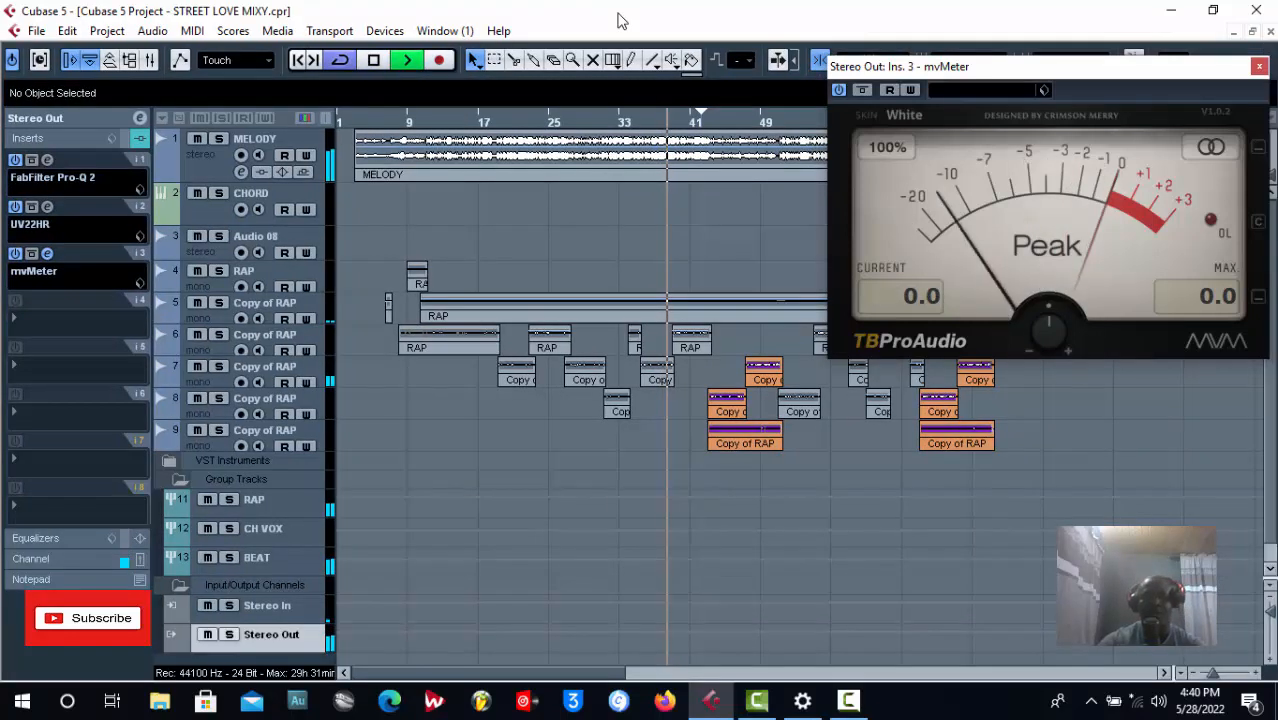
pyautogui.press('g')
pyautogui.press('g')
pyautogui.press('g')
pyautogui.press('g')
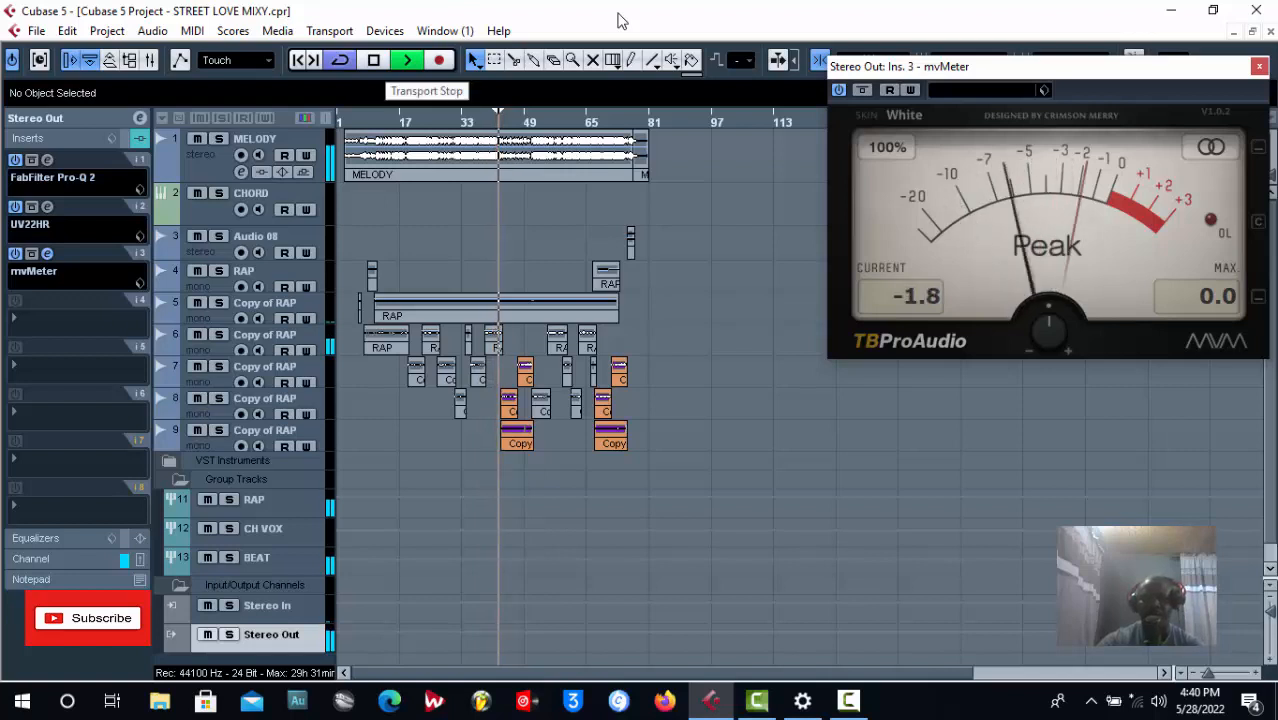
pyautogui.press('space')
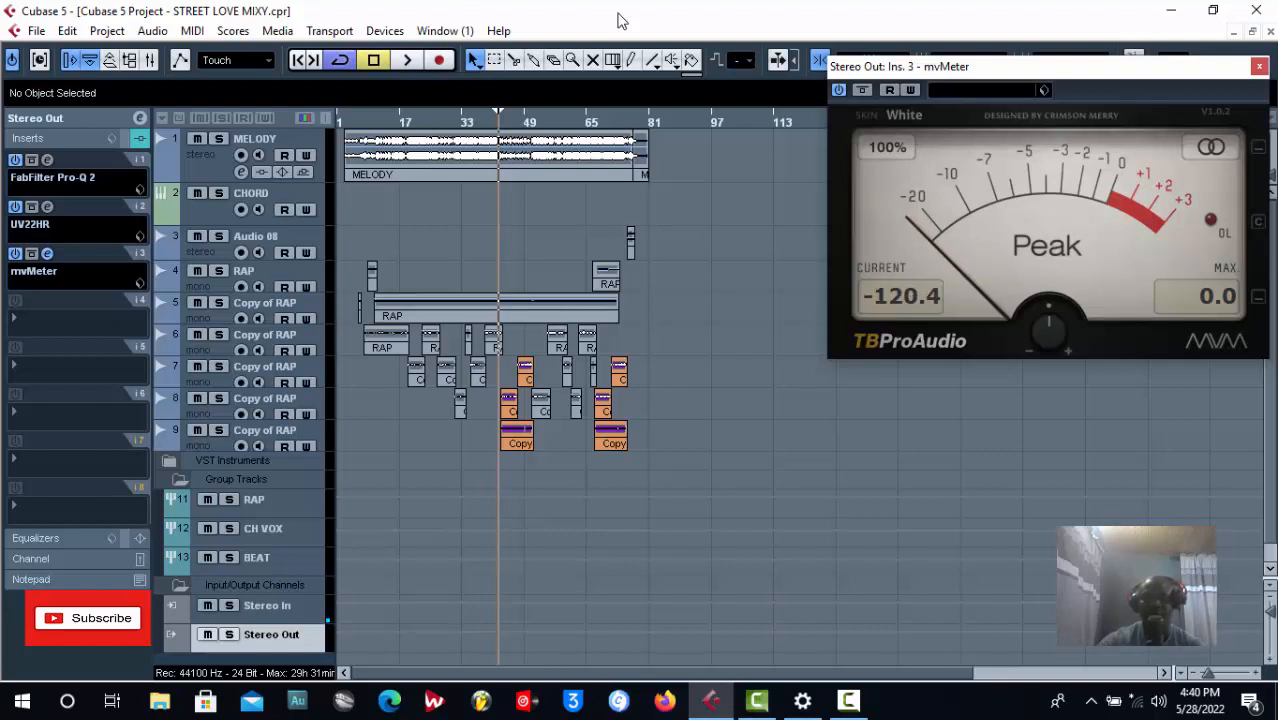
# Resume playback from about bar 41 and save the STREET LOVE project while listening
pyautogui.press('space')
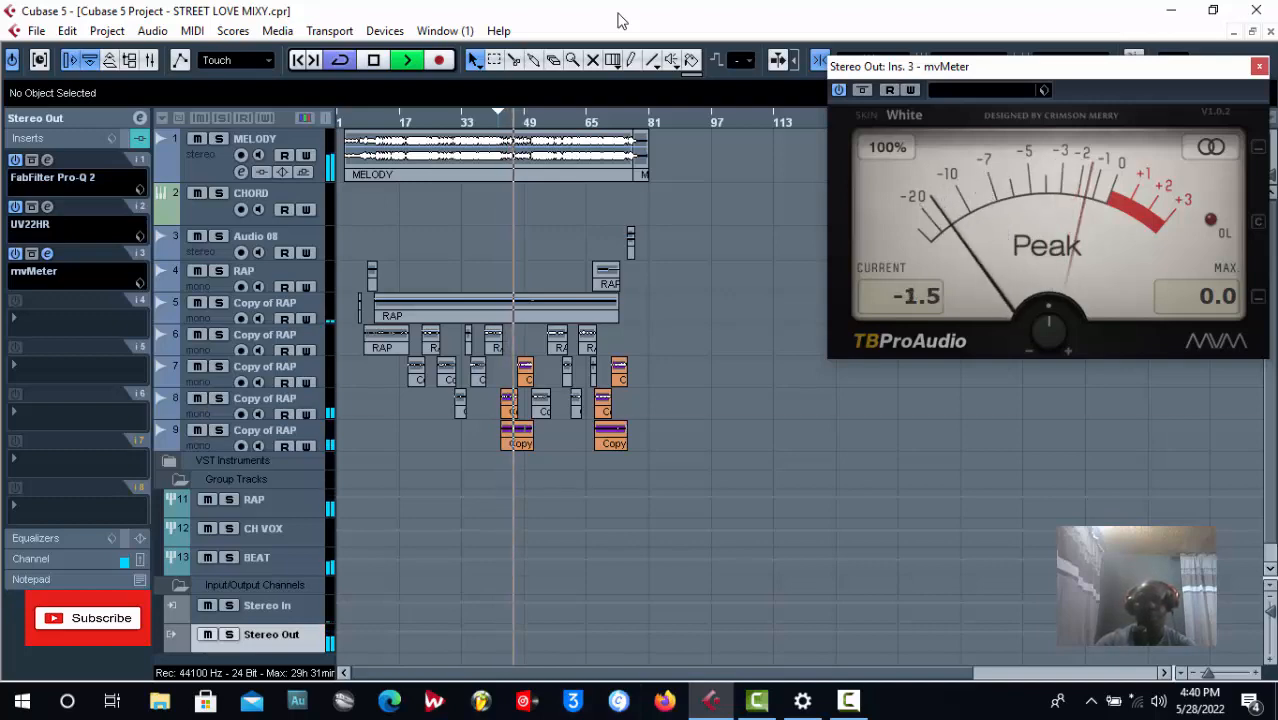
pyautogui.hotkey('alt', 'f')
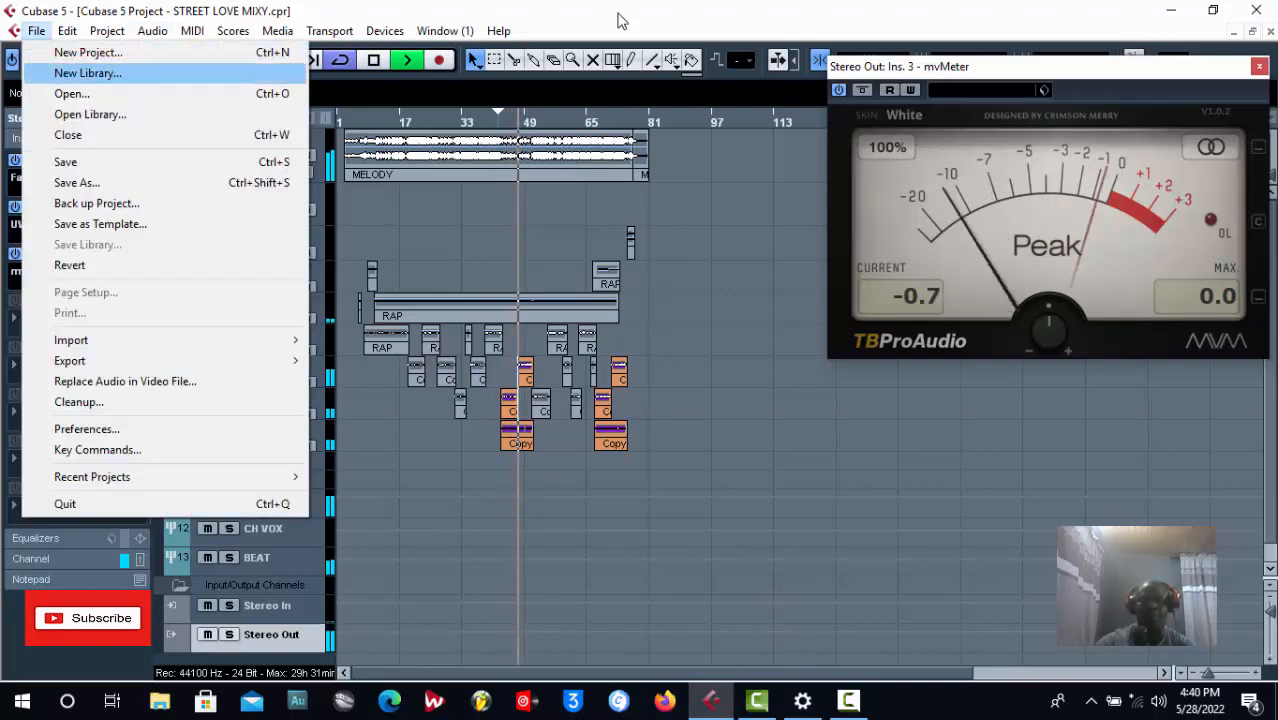
pyautogui.press('Down')
pyautogui.press('Down')
pyautogui.press('Down')
pyautogui.press('Down')
pyautogui.press('Return')
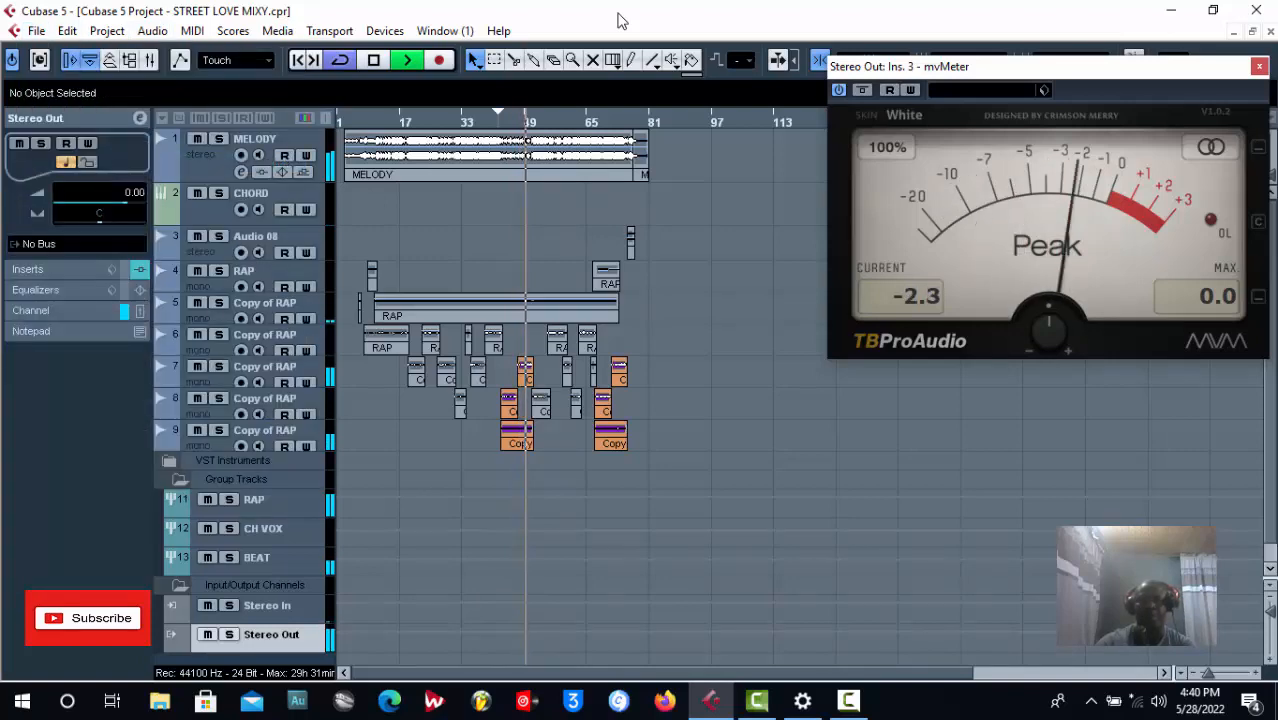
# Reduce the height of all tracks and save the project again during playback
pyautogui.hotkey('shift', 'g')
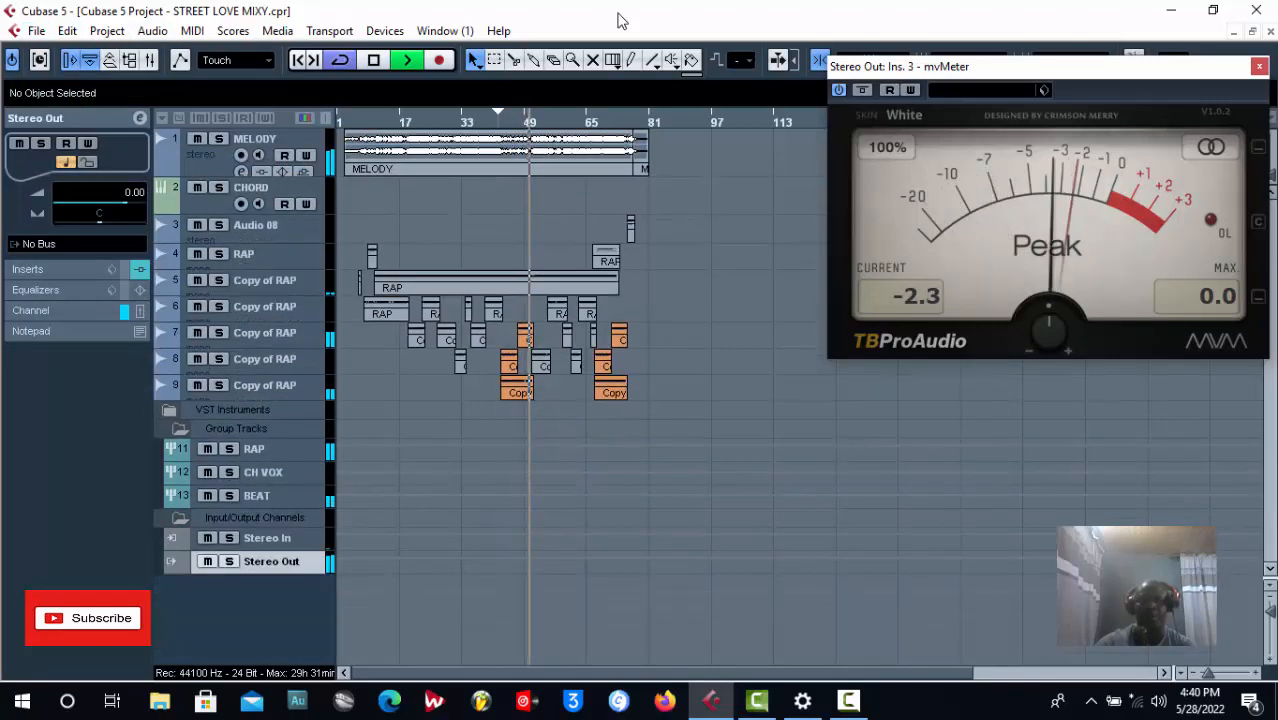
pyautogui.hotkey('alt', 'f')
pyautogui.press('Down')
pyautogui.press('Down')
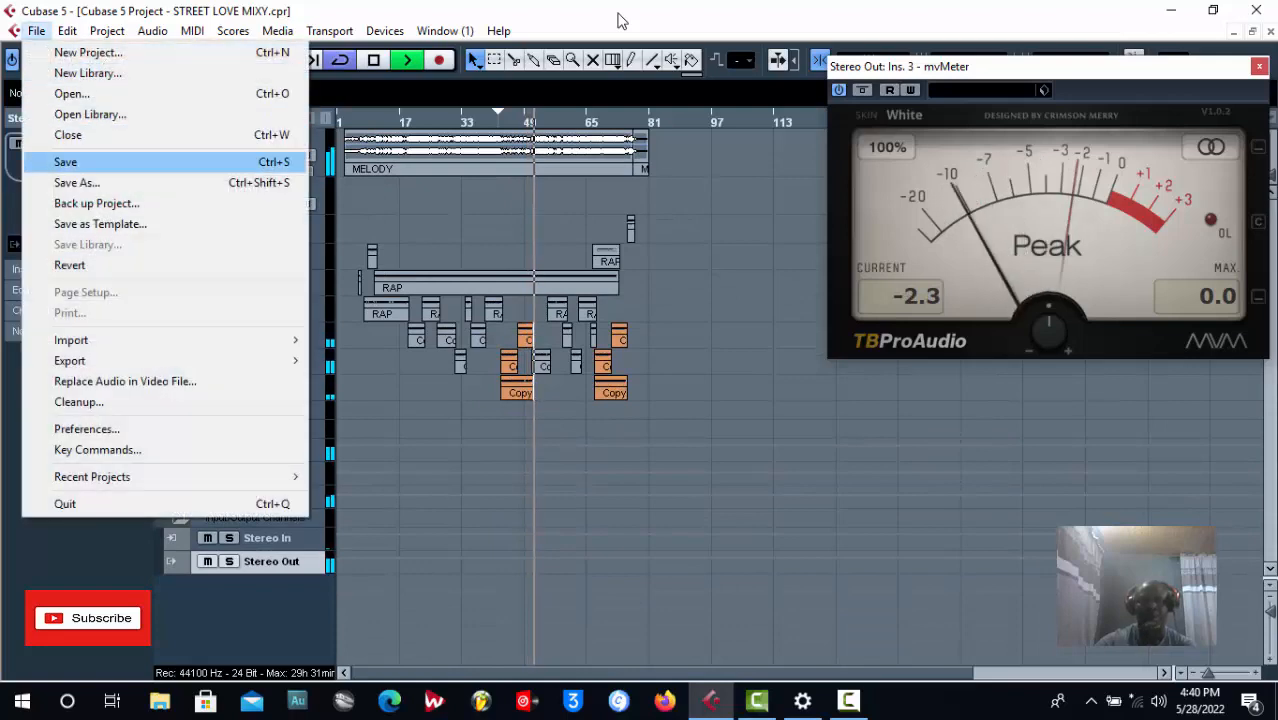
pyautogui.press('Return')
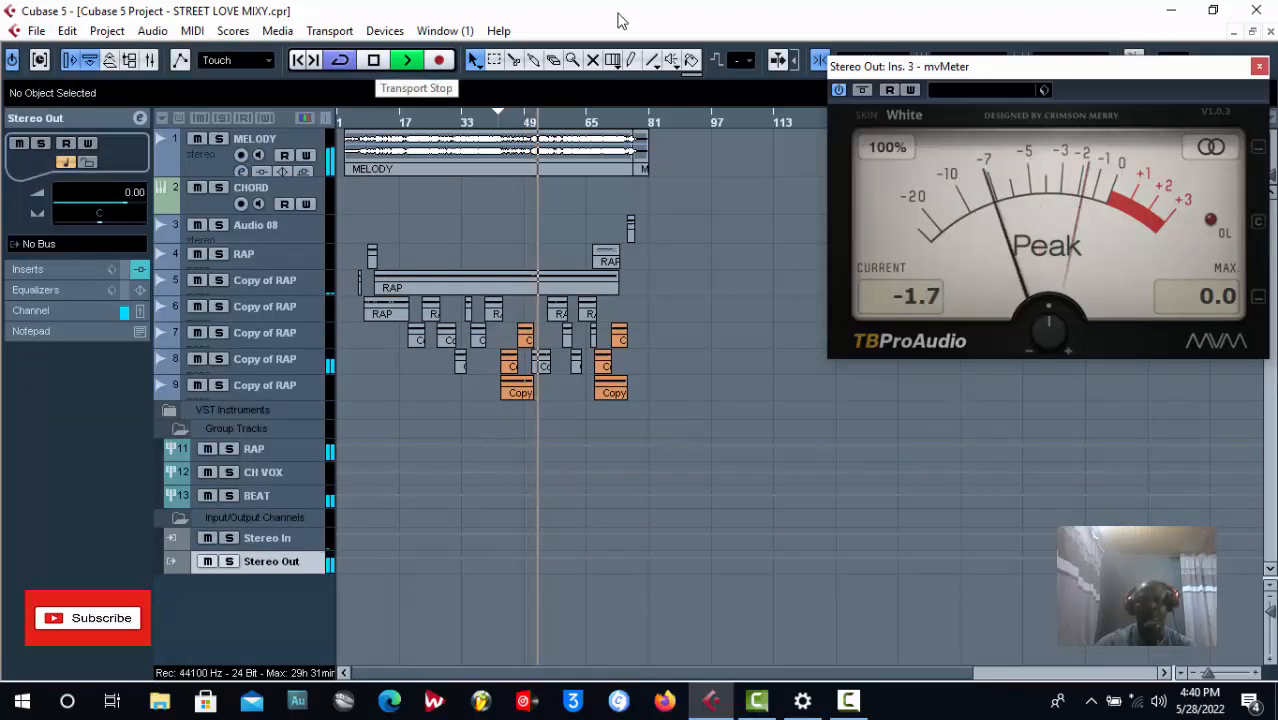
# Stop playback and briefly audition the mix around bar 52
pyautogui.press('space')
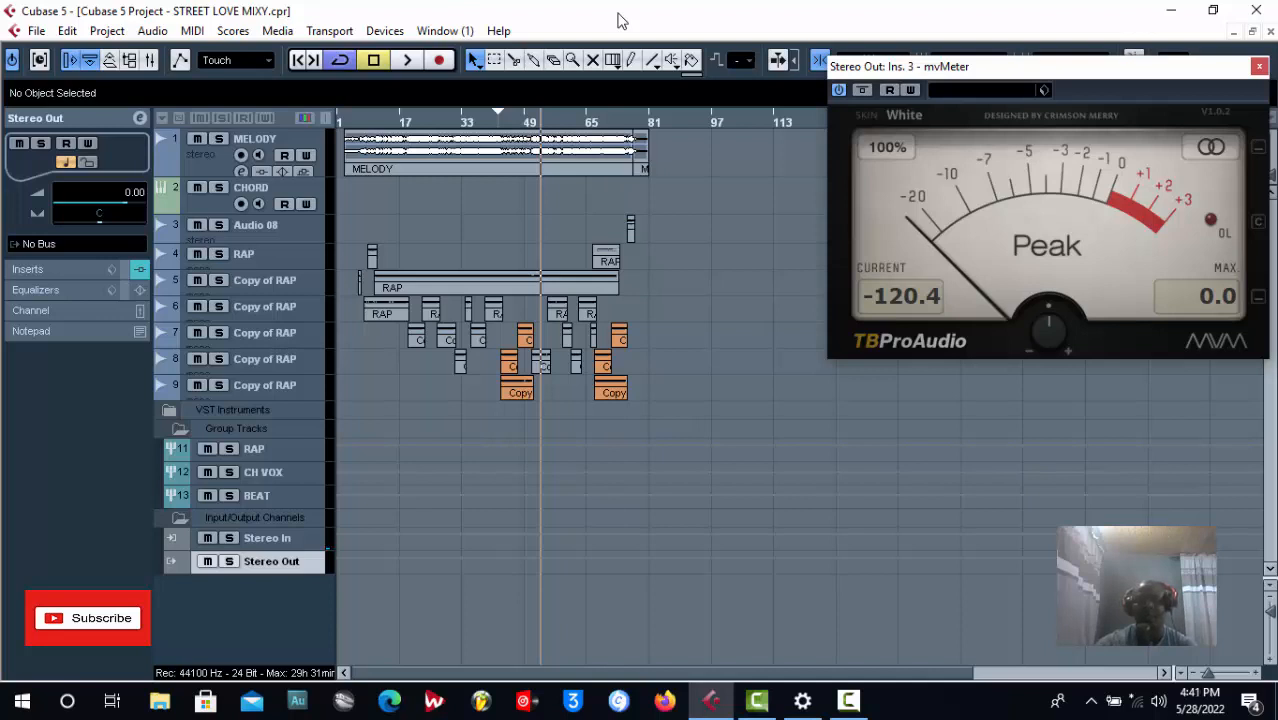
pyautogui.press('space')
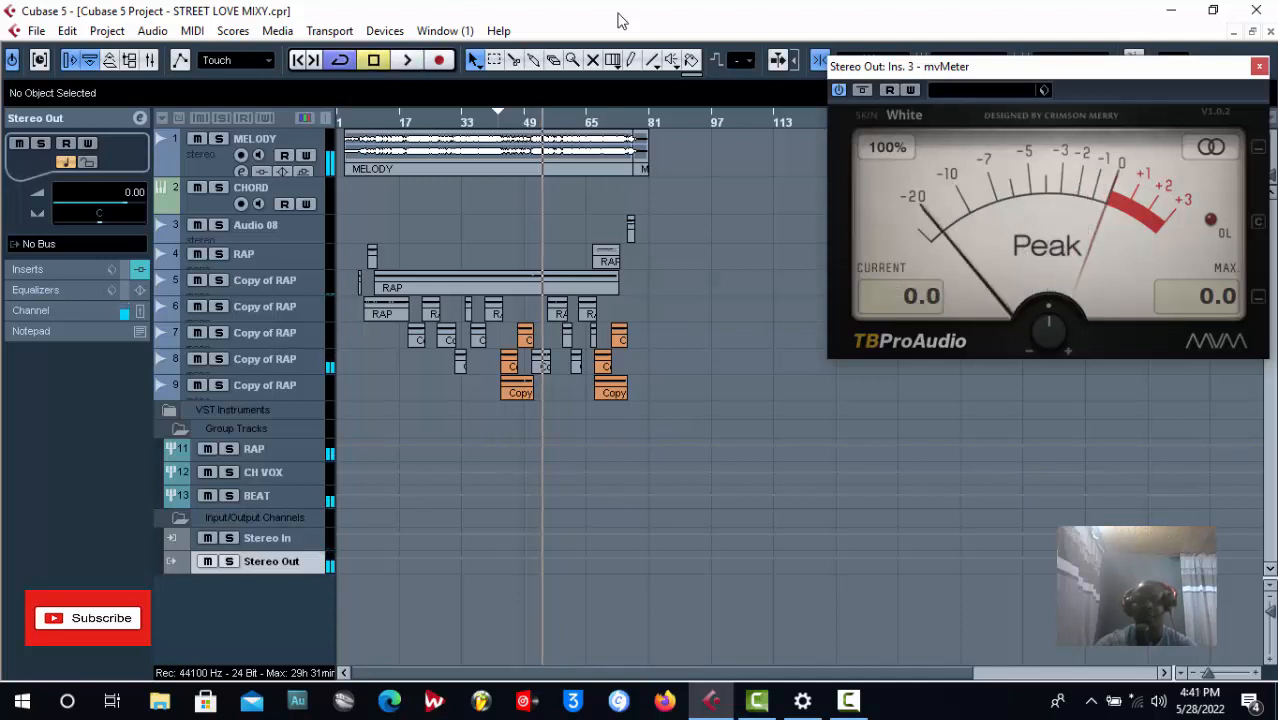
pyautogui.press('space')
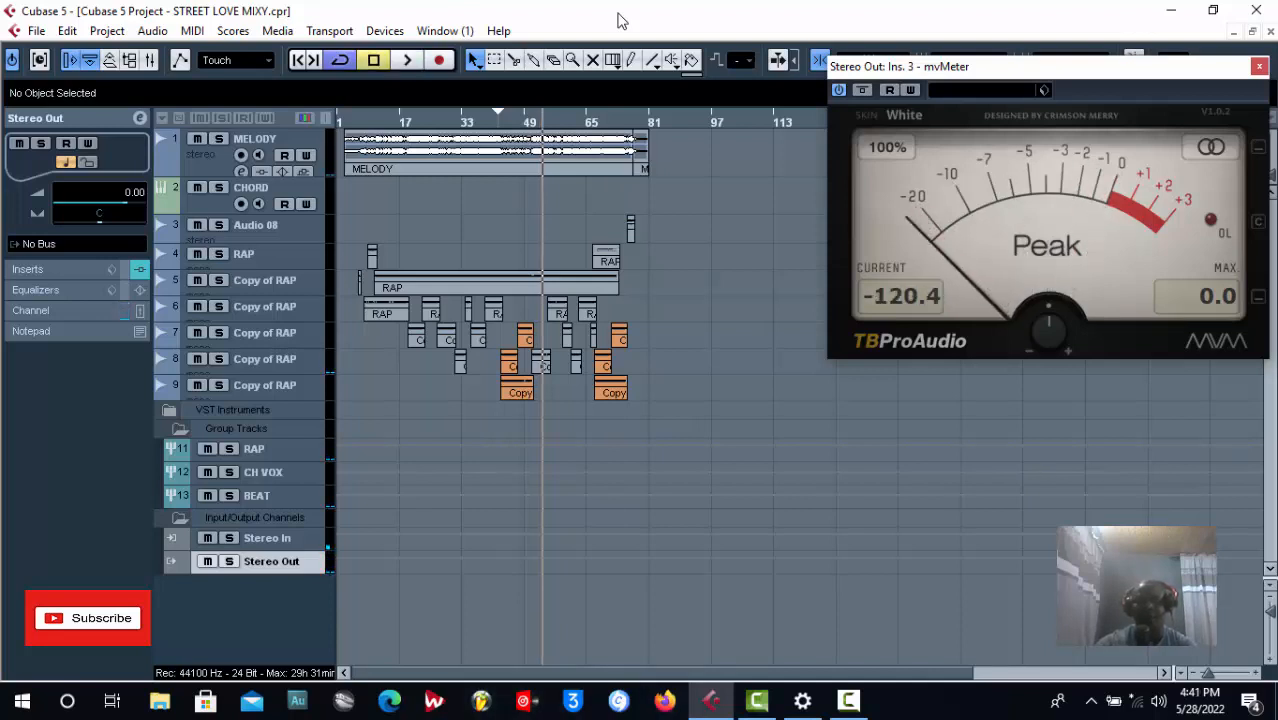
# In the MELODY part's editor, move the mvMeter window clear of the info line and set the audio event's volume to -3.00 dB
pyautogui.press('Right')
pyautogui.press('Return')
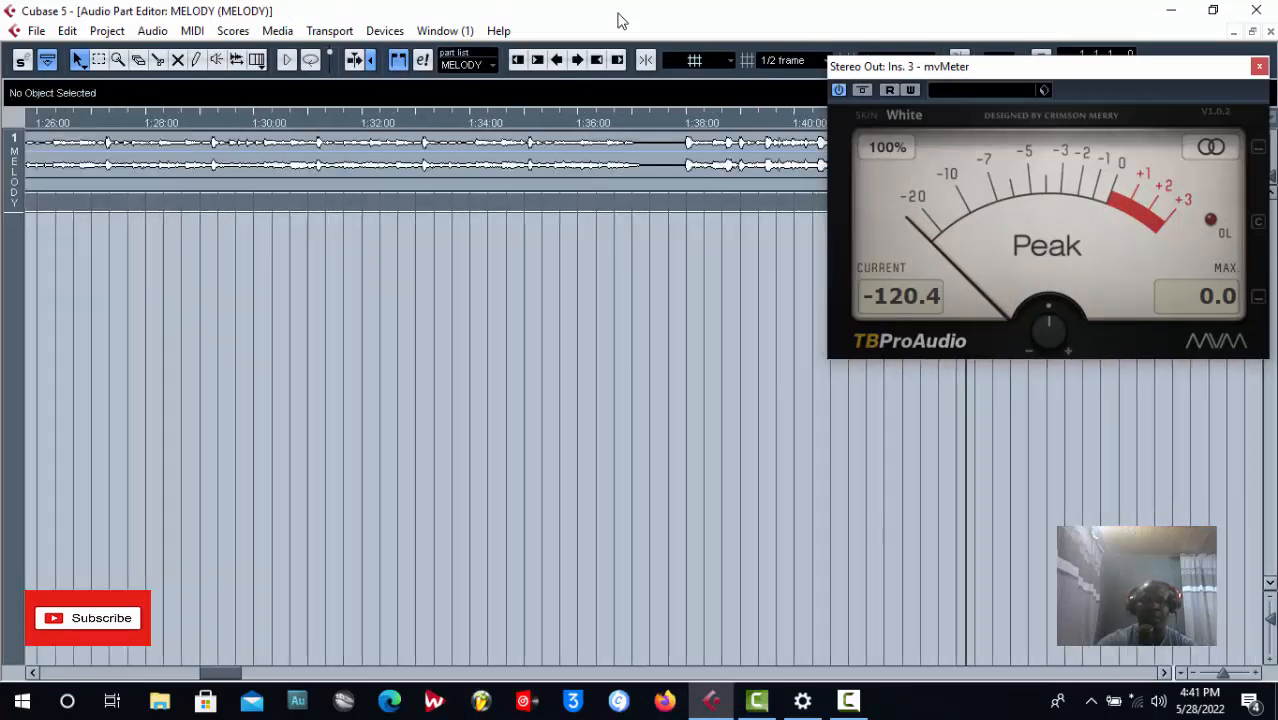
pyautogui.hotkey('ctrl', 'a')
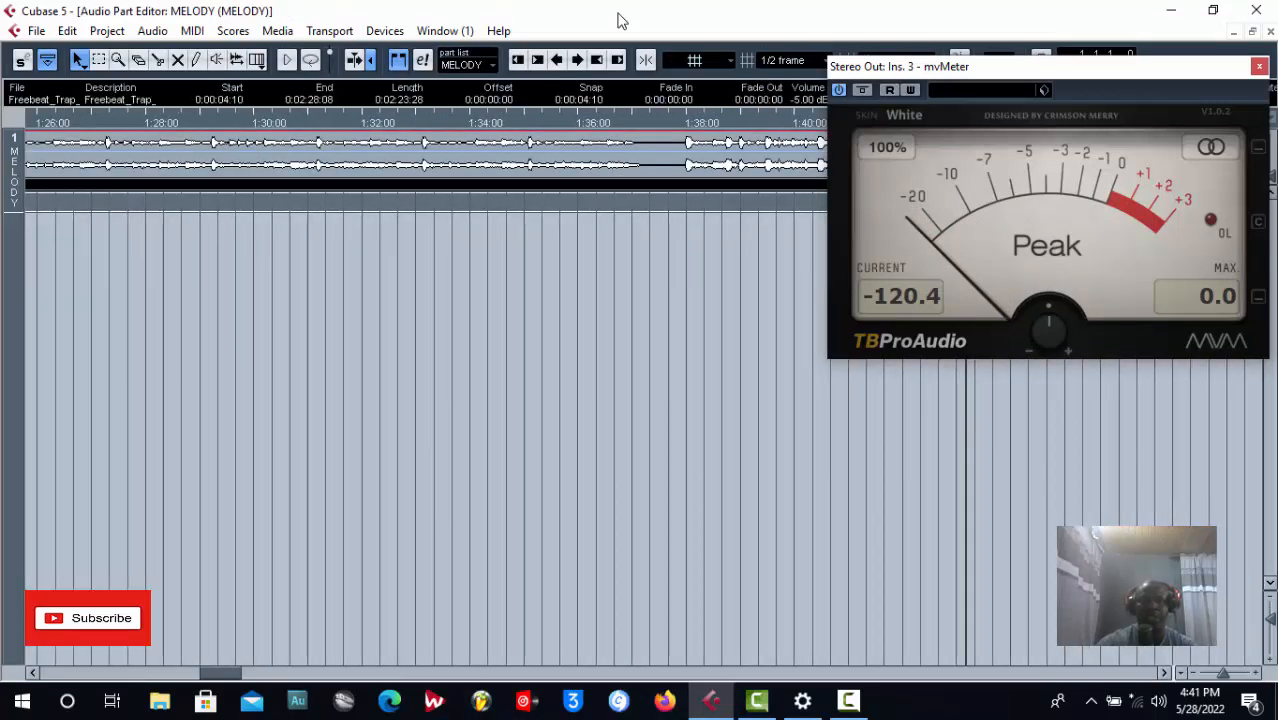
pyautogui.moveTo(879, 71); pyautogui.dragTo(913, 326)
pyautogui.press('Escape')
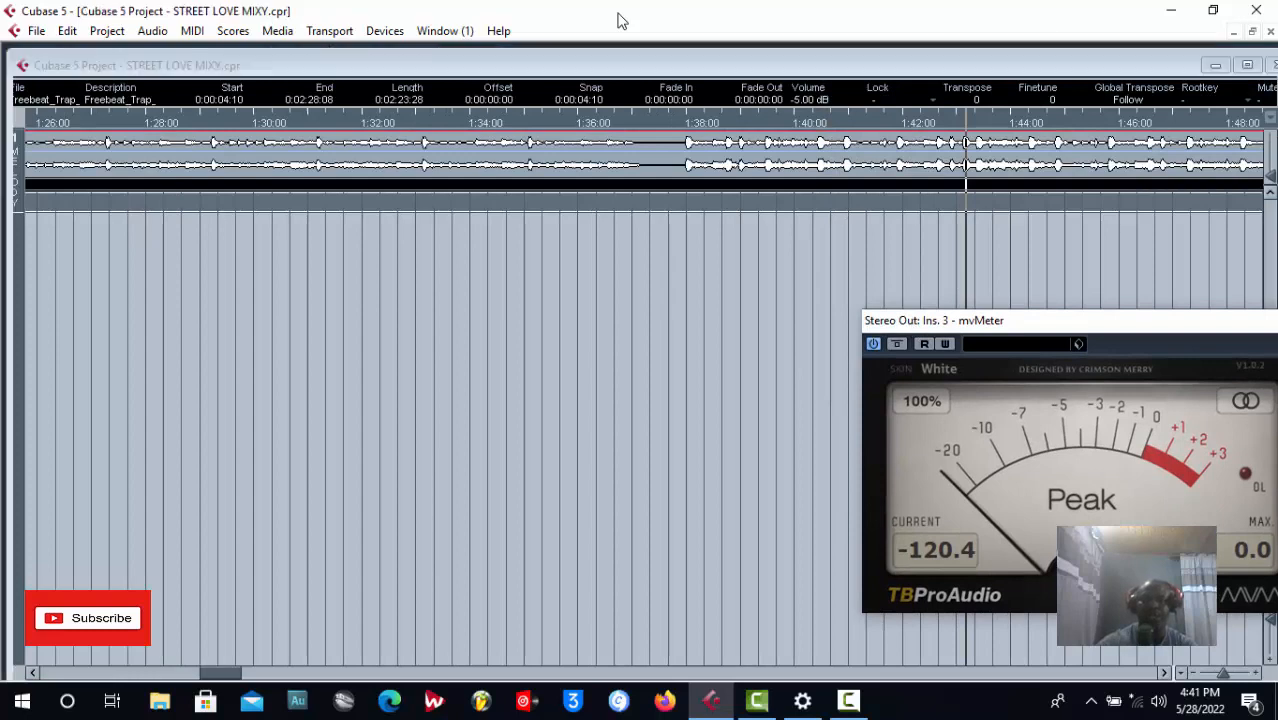
pyautogui.press('Return')
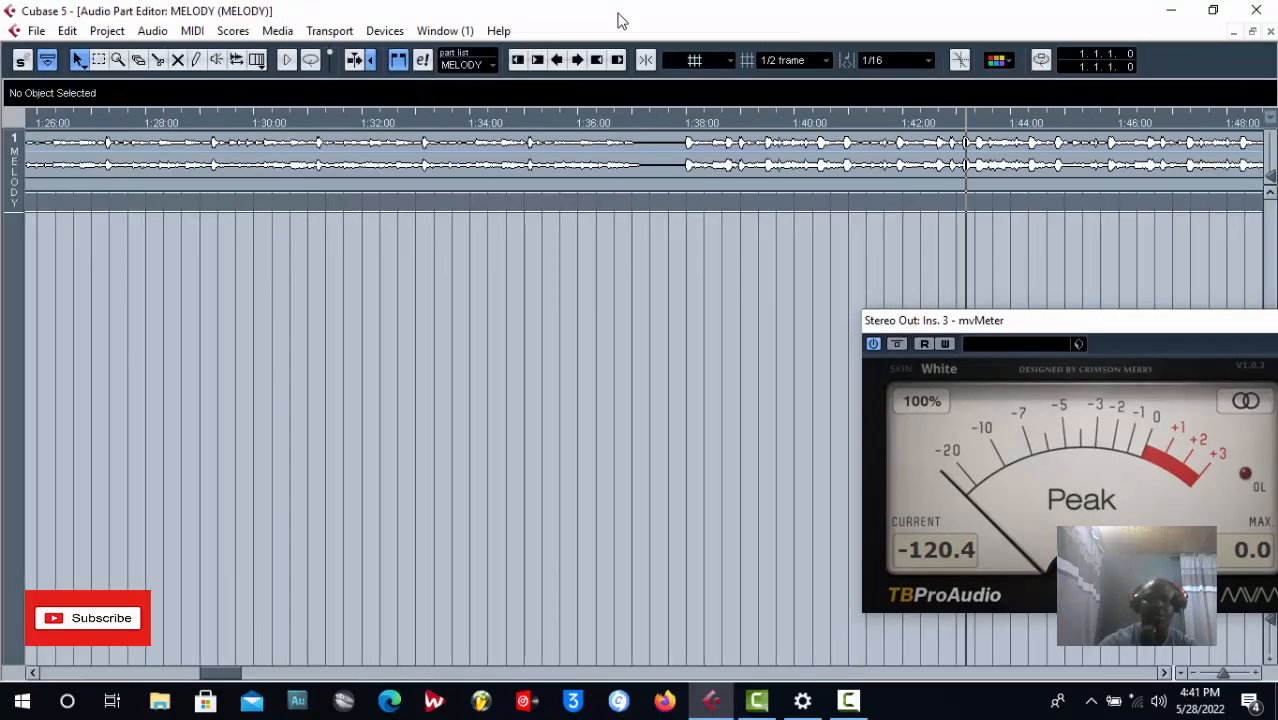
pyautogui.hotkey('ctrl', 'a')
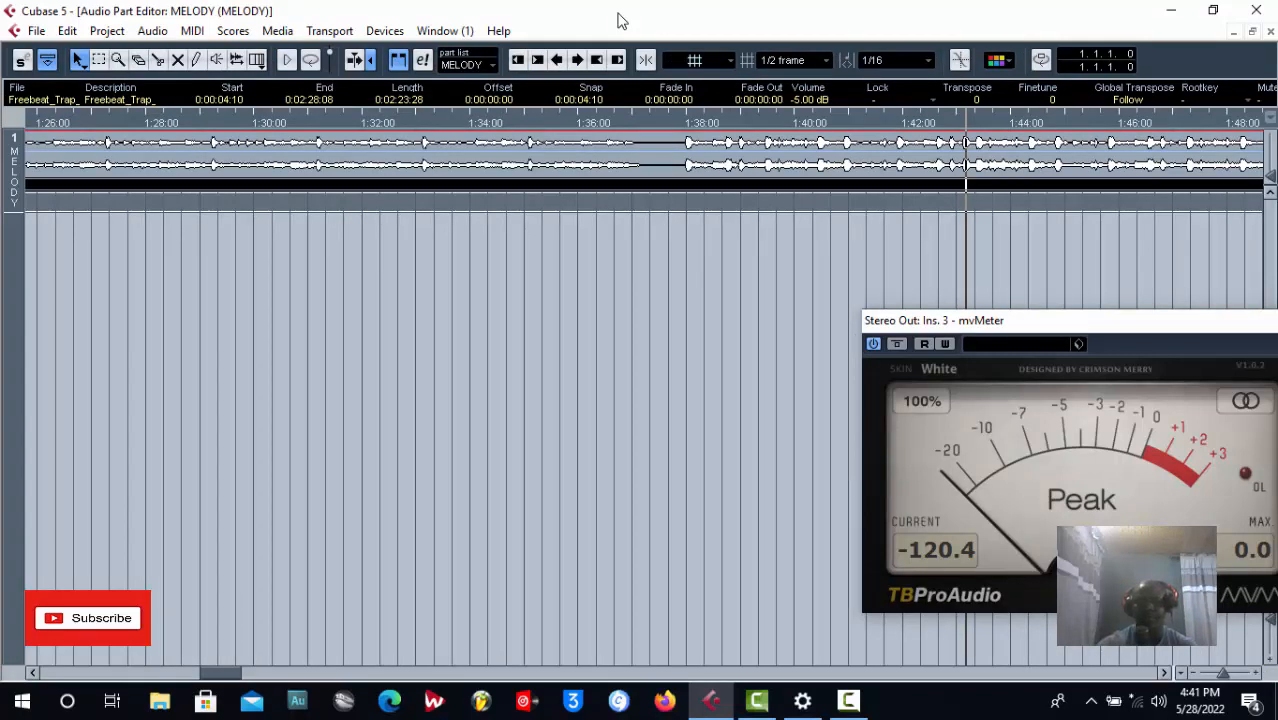
pyautogui.press('Up')
pyautogui.press('Up')
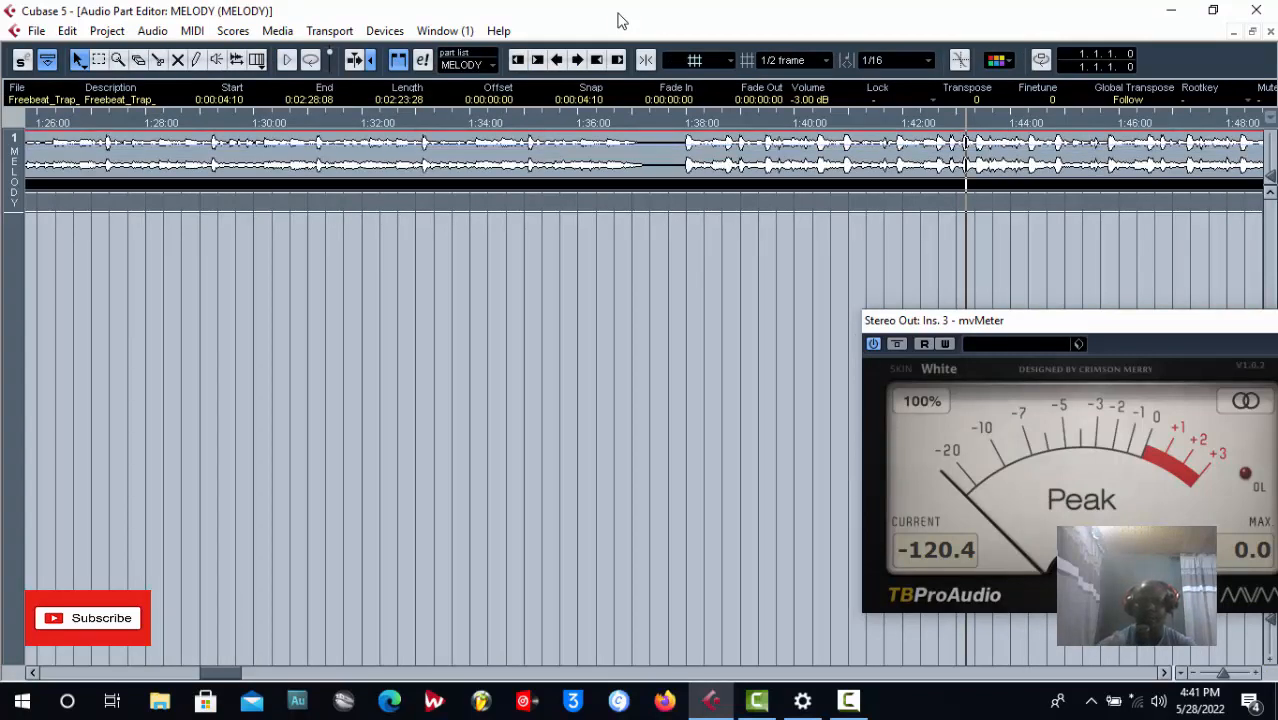
pyautogui.hotkey('ctrl', 'w')
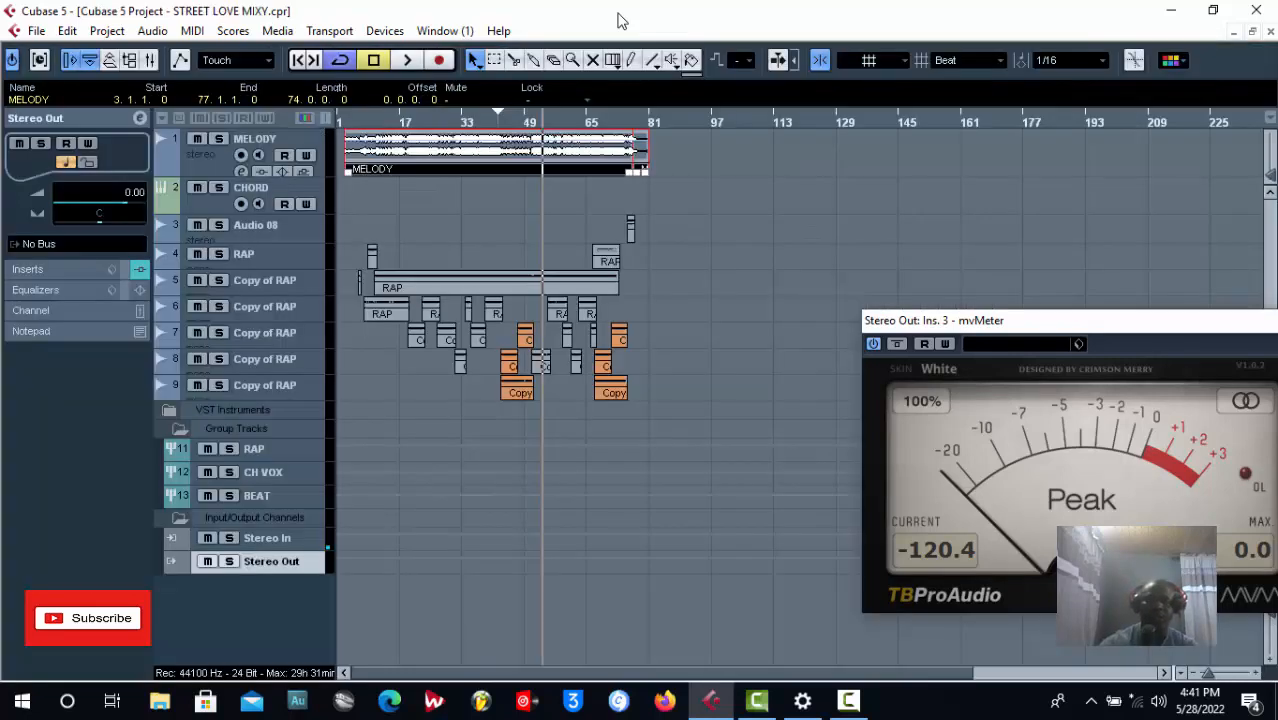
# Move the mvMeter window fully into view and play the mix from about bar 48 to monitor the peak level
pyautogui.moveTo(979, 324); pyautogui.dragTo(914, 232)
pyautogui.moveTo(522, 120); pyautogui.dragTo(526, 120)
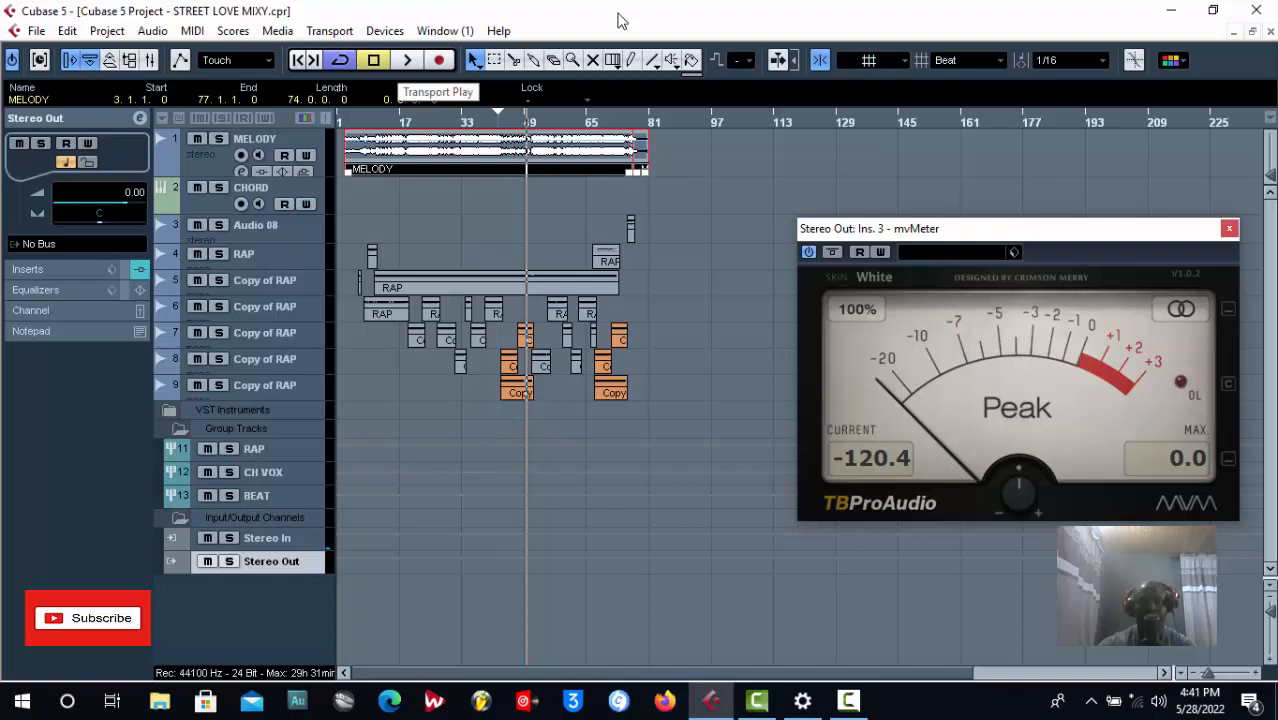
pyautogui.press('space')
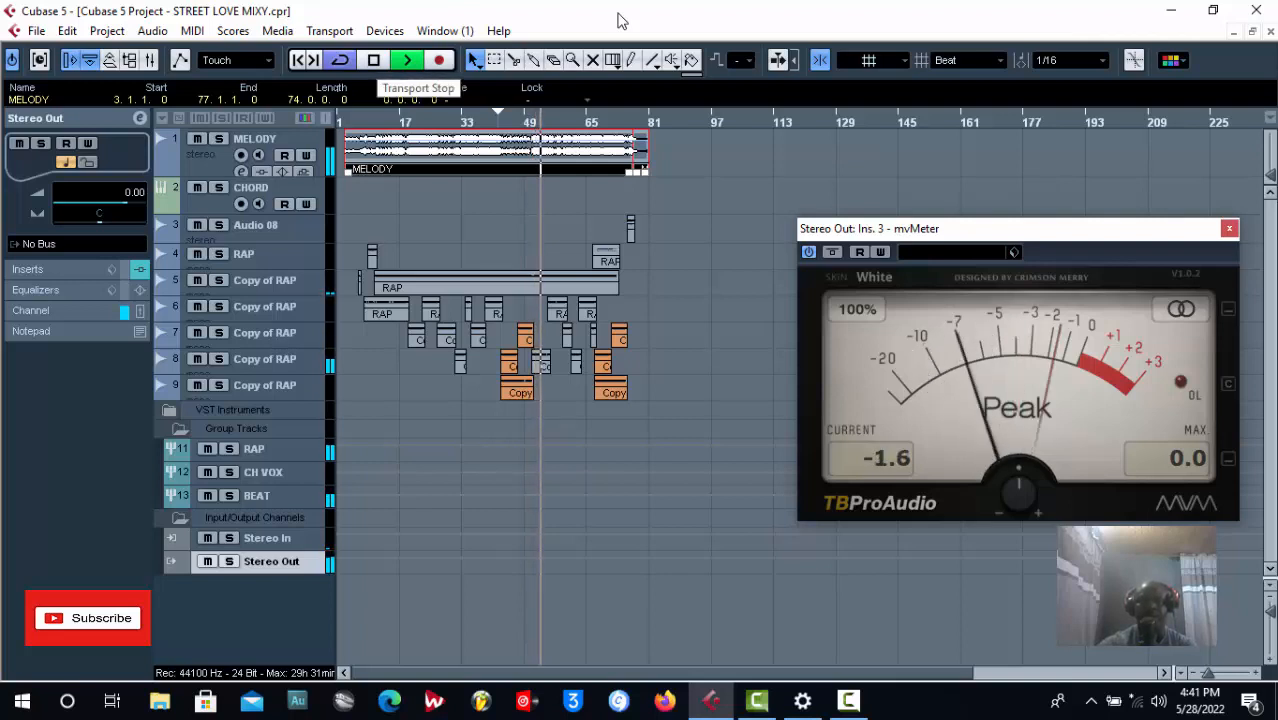
# Select the MELODY track, clear the event selection, and stop playback
pyautogui.click(622, 21)
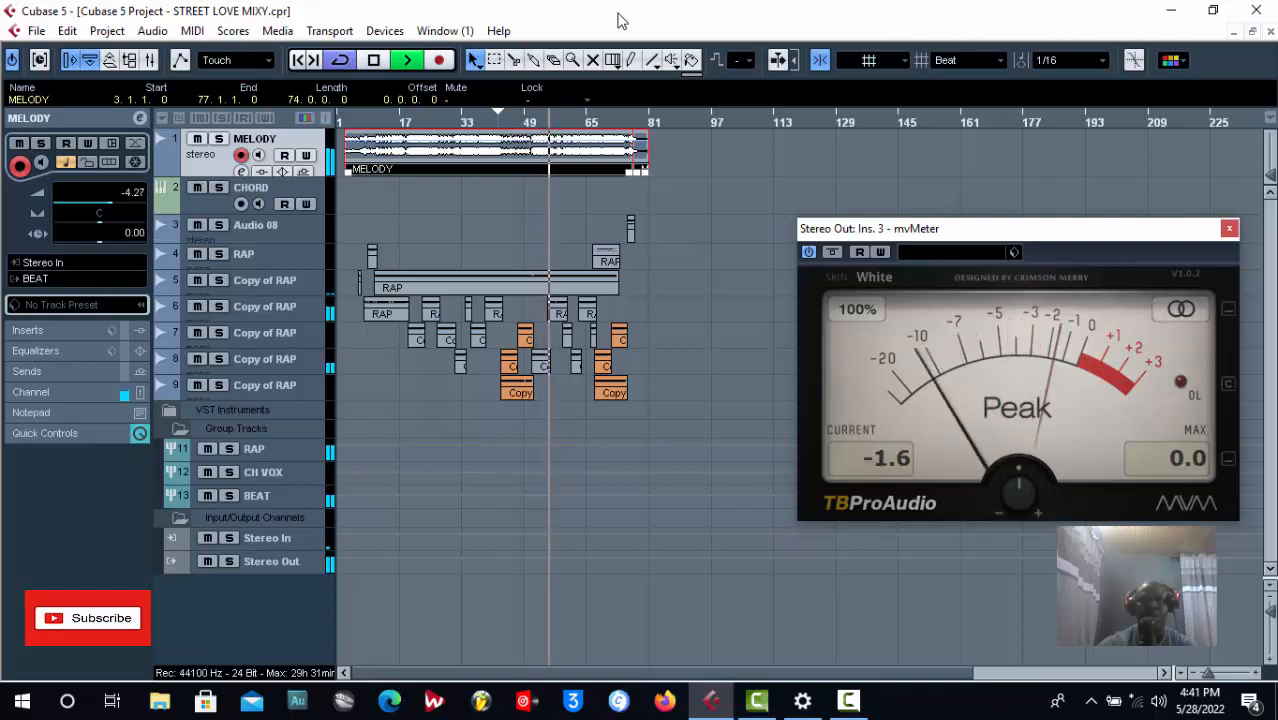
pyautogui.click(520, 450)
pyautogui.click(373, 60)
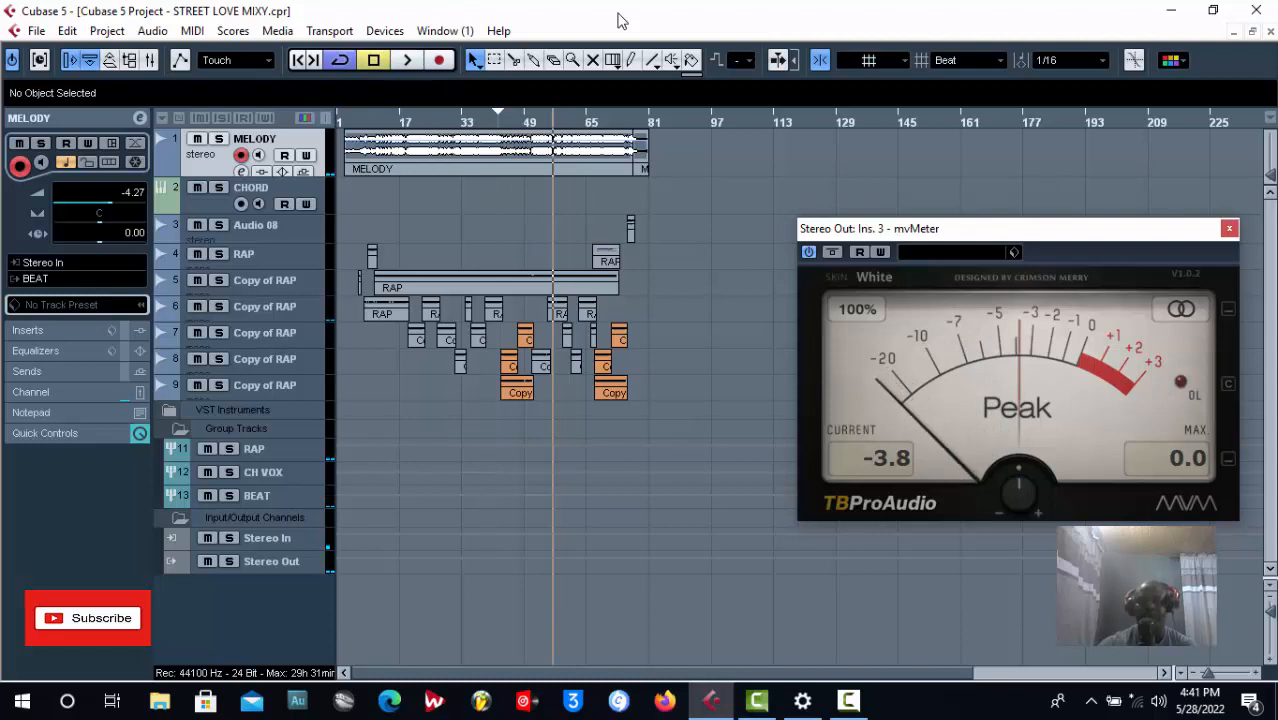
# Reduce the track heights further so the track list is more compact
pyautogui.hotkey('shift', 'g')
pyautogui.hotkey('shift', 'g')
pyautogui.hotkey('shift', 'h')
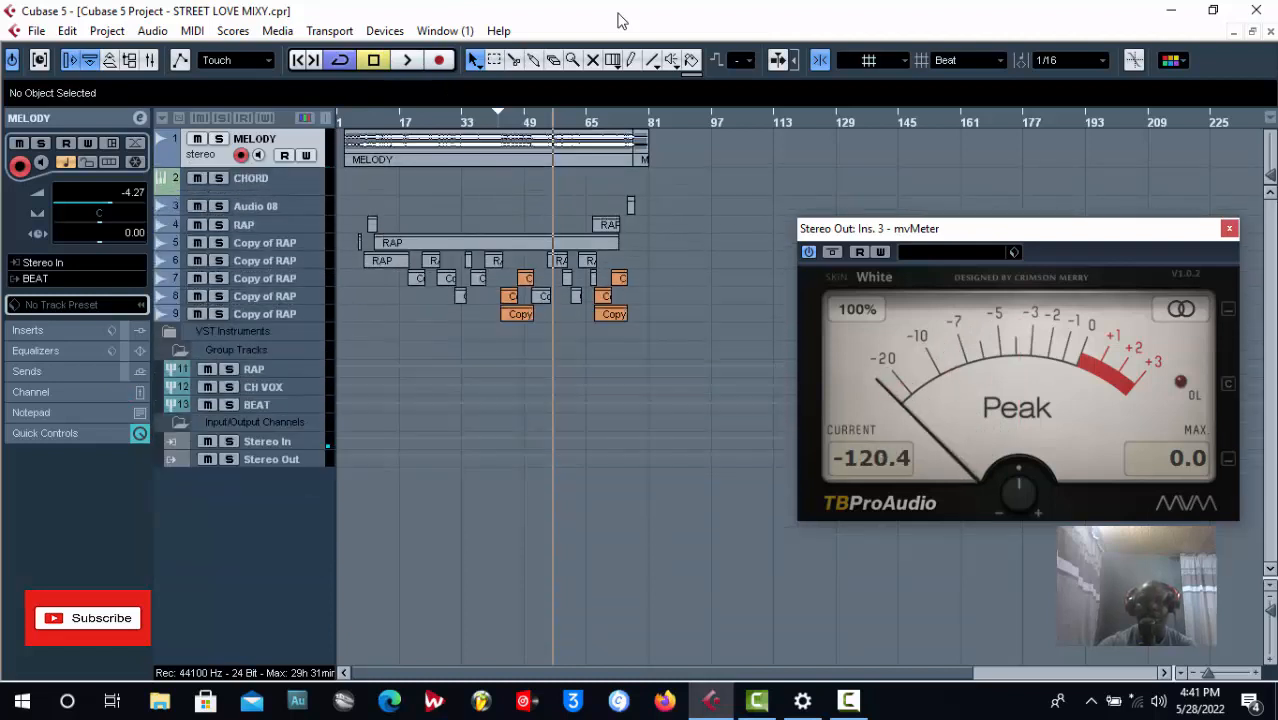